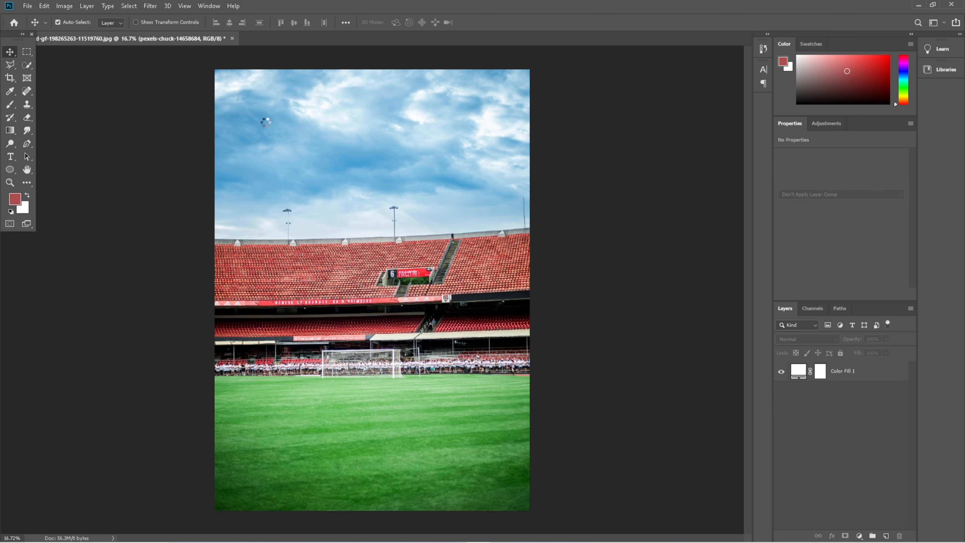
Place the sunset sky image pexels-szaboviktor-3227984 into the document as an embedded object
left_click(27, 6)
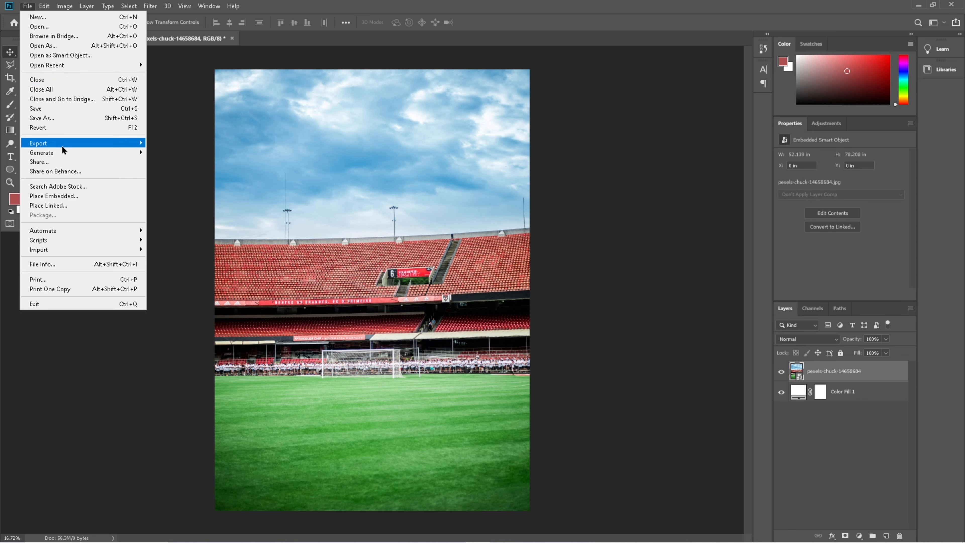
left_click(70, 199)
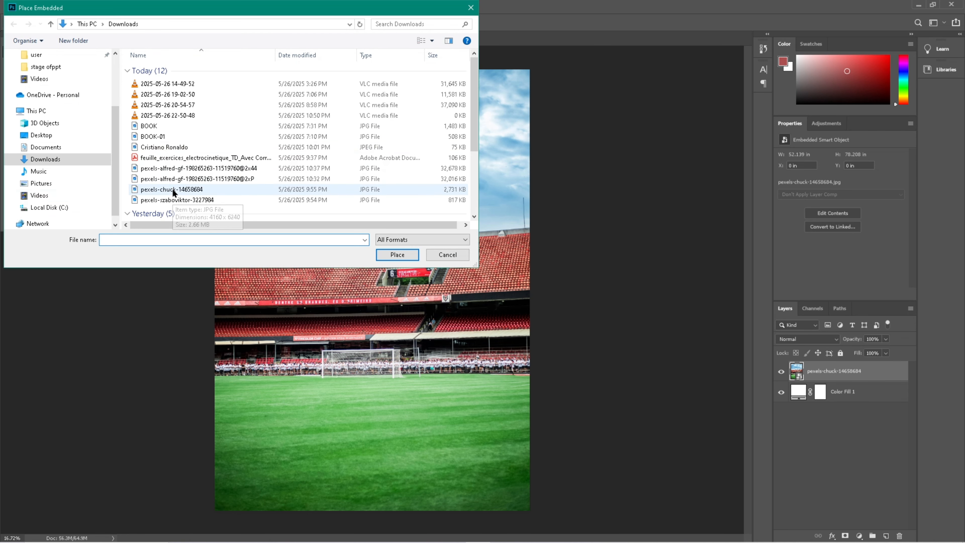
double_click(174, 190)
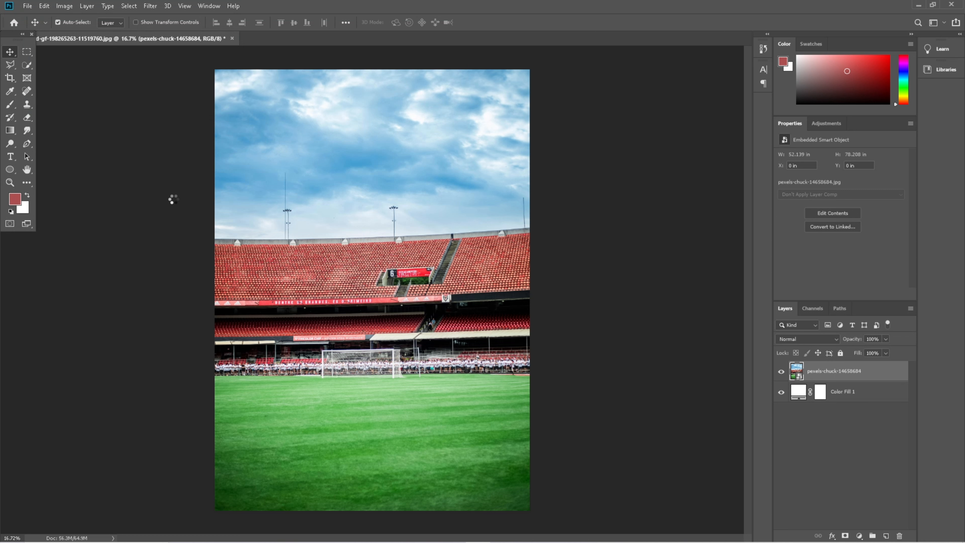
key("Return")
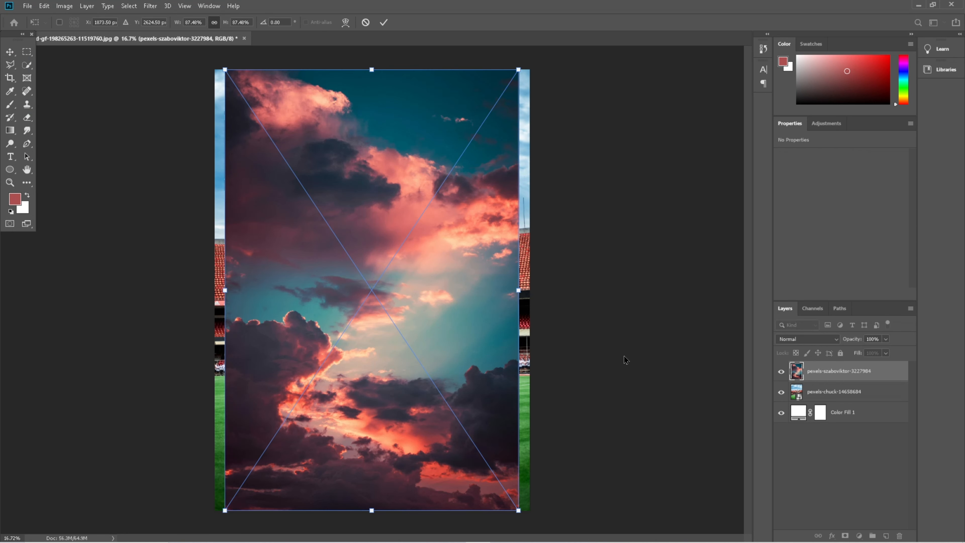
Align the placed sky image with the canvas's left edge and enlarge it to about 94% so it fills the canvas width
left_click_drag(416, 317, 397, 320)
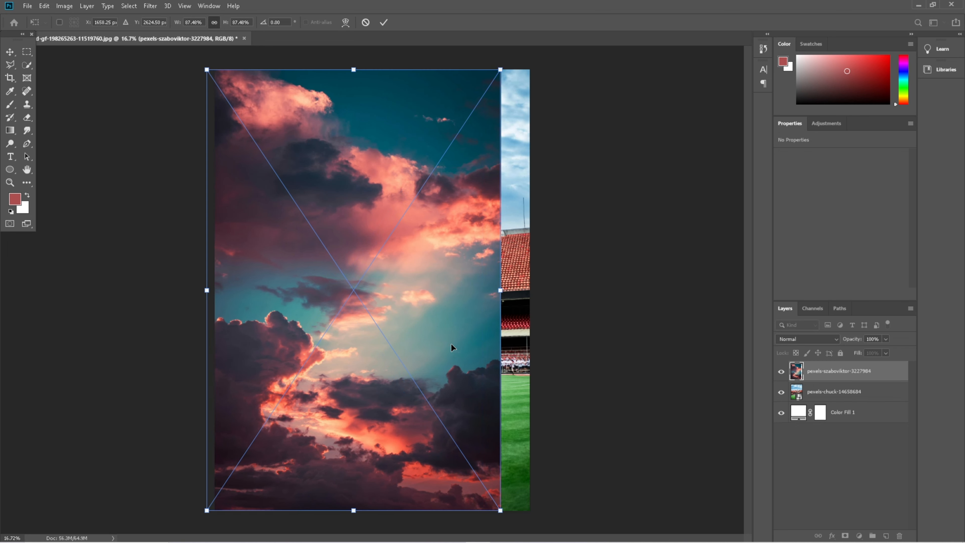
left_click_drag(451, 344, 458, 344)
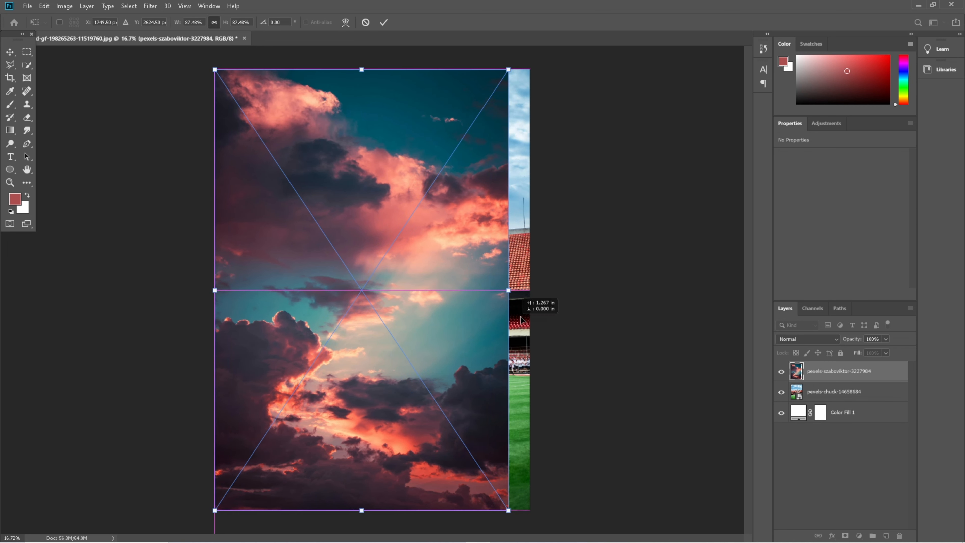
left_click_drag(514, 298, 536, 298)
Commit the sky image's placement and move its layer directly beneath the stadium layer pexels-chuck-14658684
left_click(842, 393)
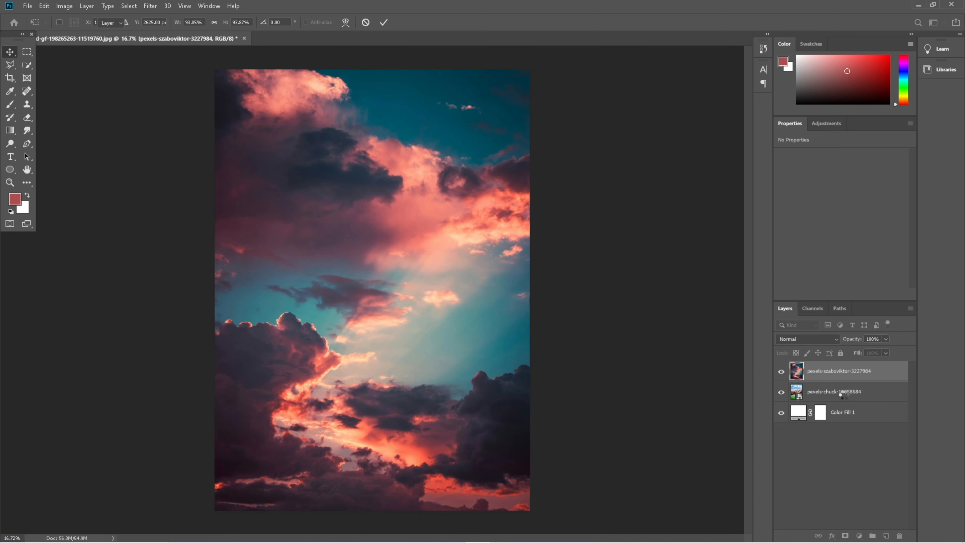
left_click(829, 370)
left_click_drag(829, 371, 829, 406)
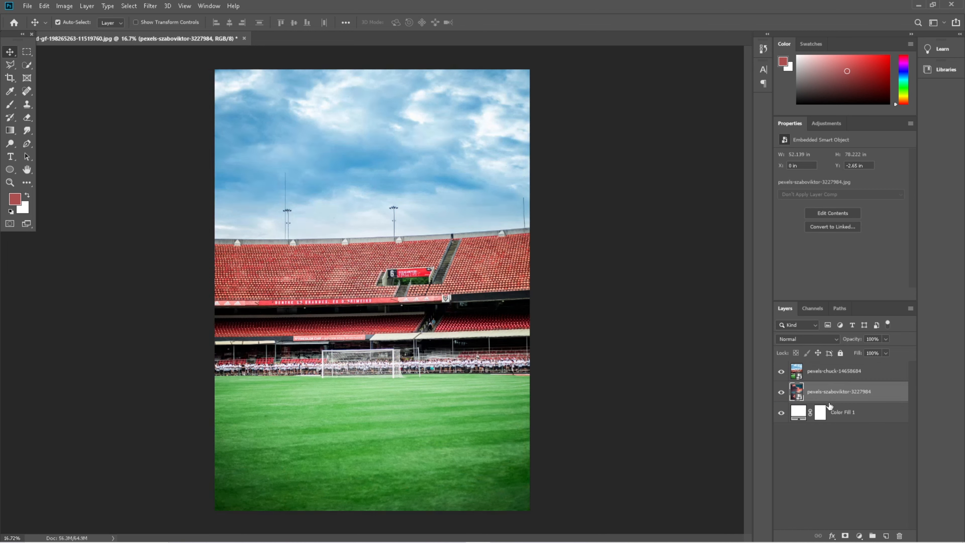
Select the subject of the stadium layer and turn the selection into a layer mask that hides the original sky
left_click(827, 372)
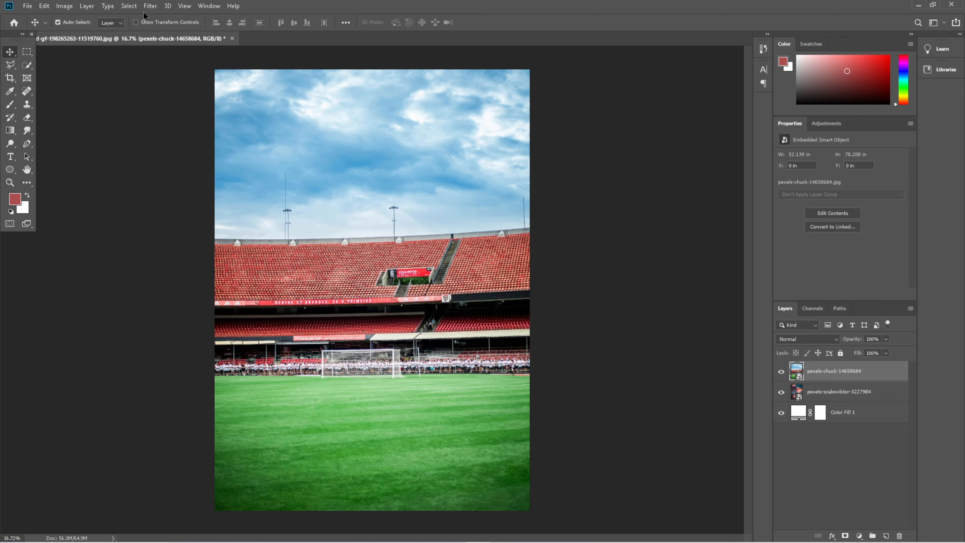
left_click(129, 6)
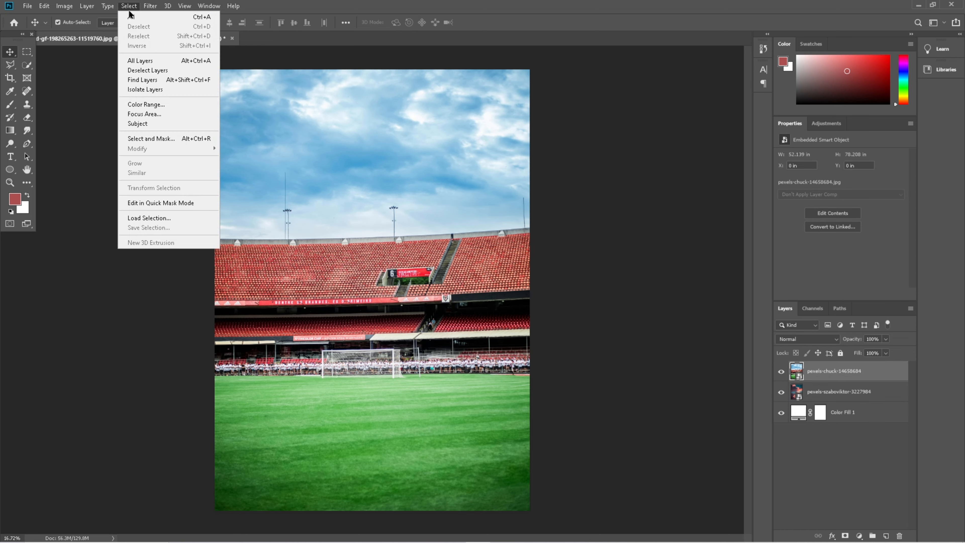
left_click(149, 123)
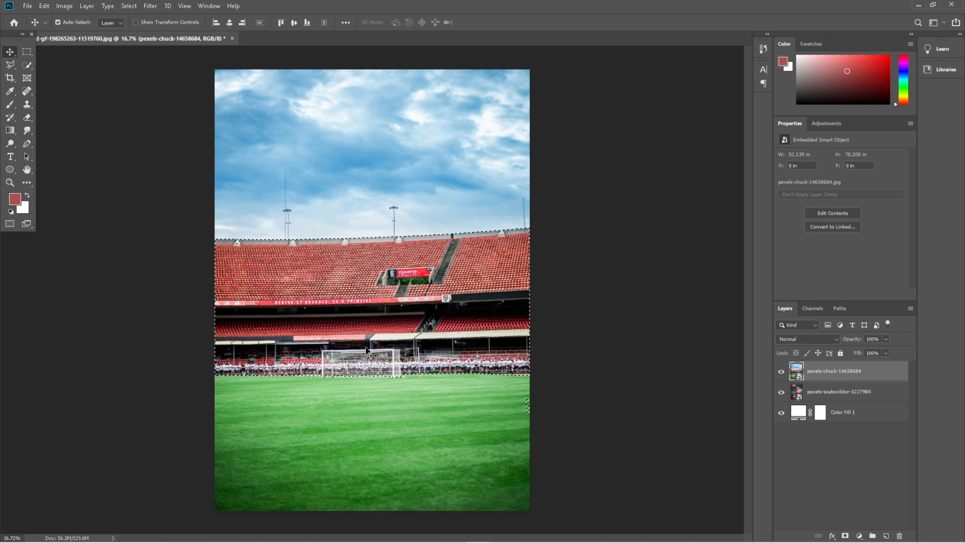
left_click(848, 536)
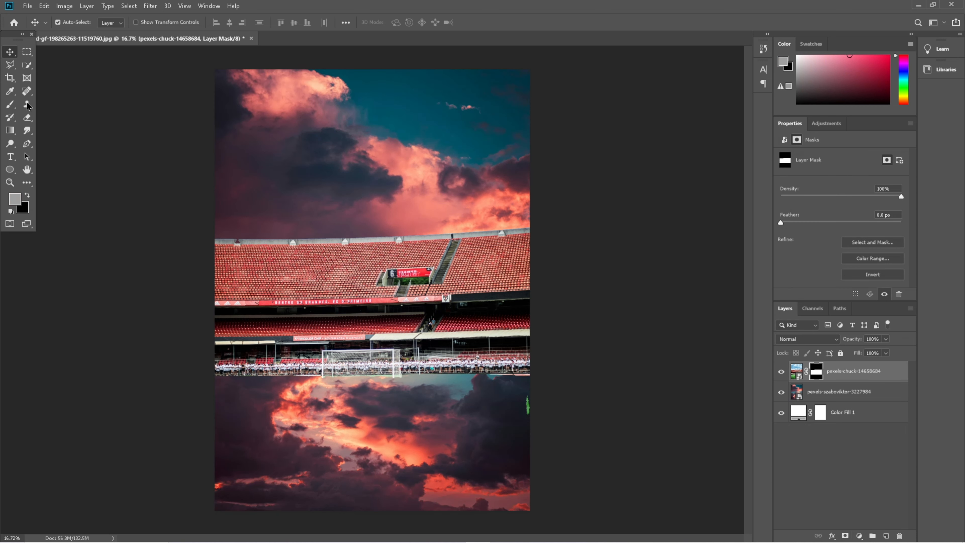
Paint the stadium layer's mask with white (#ffffff) over the pitch using the Brush tool to bring back the grass
left_click(10, 104)
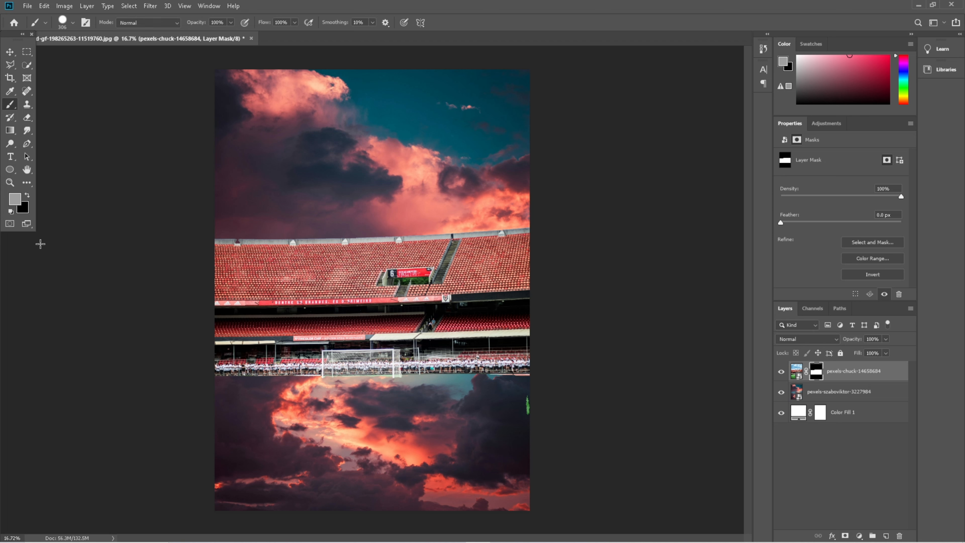
left_click(14, 201)
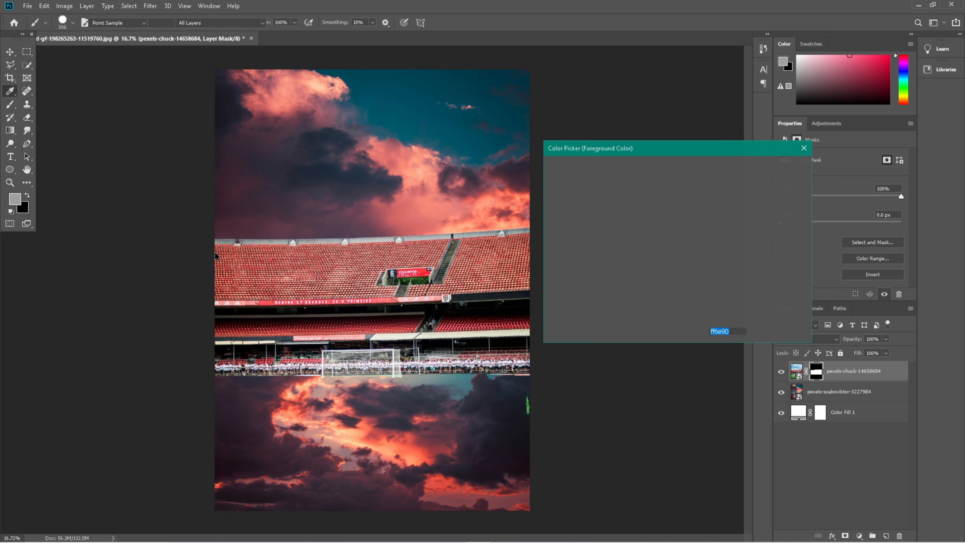
left_click_drag(593, 216, 551, 173)
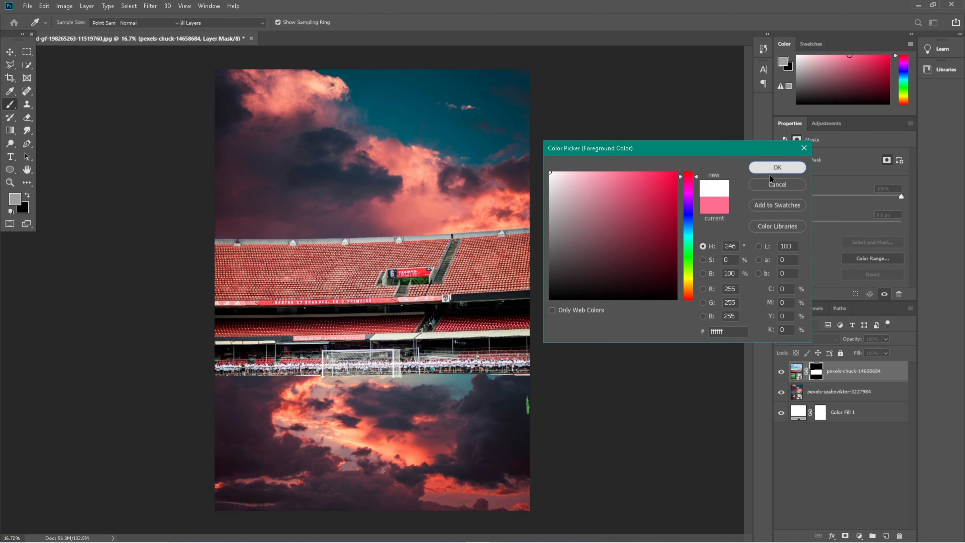
left_click(772, 170)
mouse_move(219, 387)
left_mouse_down()
mouse_move(551, 380)
mouse_move(120, 453)
mouse_move(254, 526)
mouse_move(494, 492)
mouse_move(631, 438)
mouse_move(672, 403)
mouse_move(631, 383)
mouse_move(245, 522)
mouse_move(357, 504)
mouse_move(317, 497)
mouse_move(284, 506)
mouse_move(242, 492)
left_mouse_up()
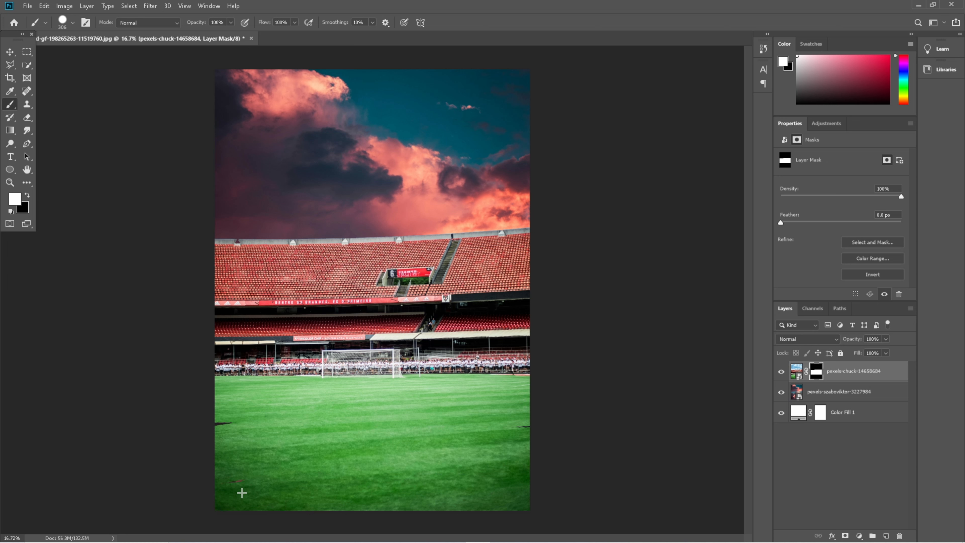
left_click_drag(225, 439, 514, 427)
left_click(15, 50)
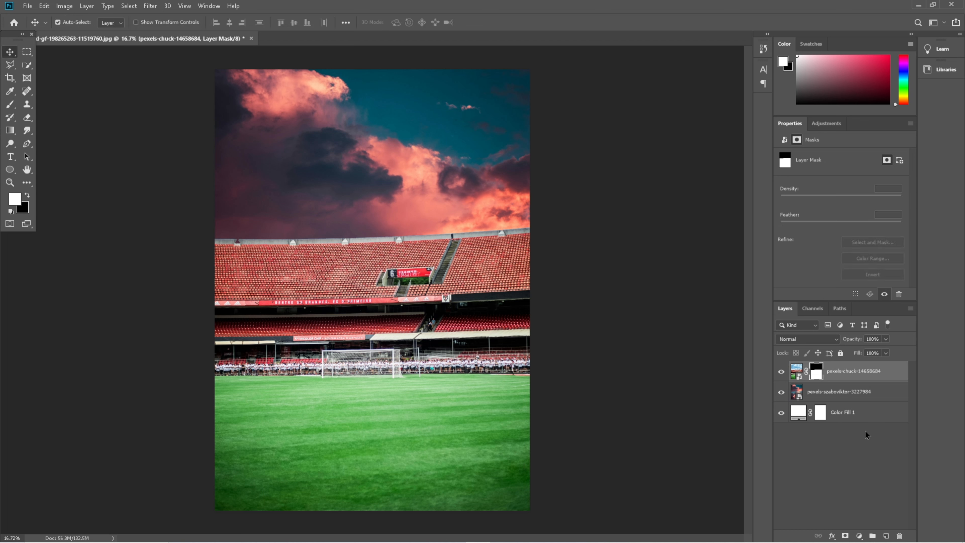
Convert the masked stadium layer to a smart object
left_click(797, 371)
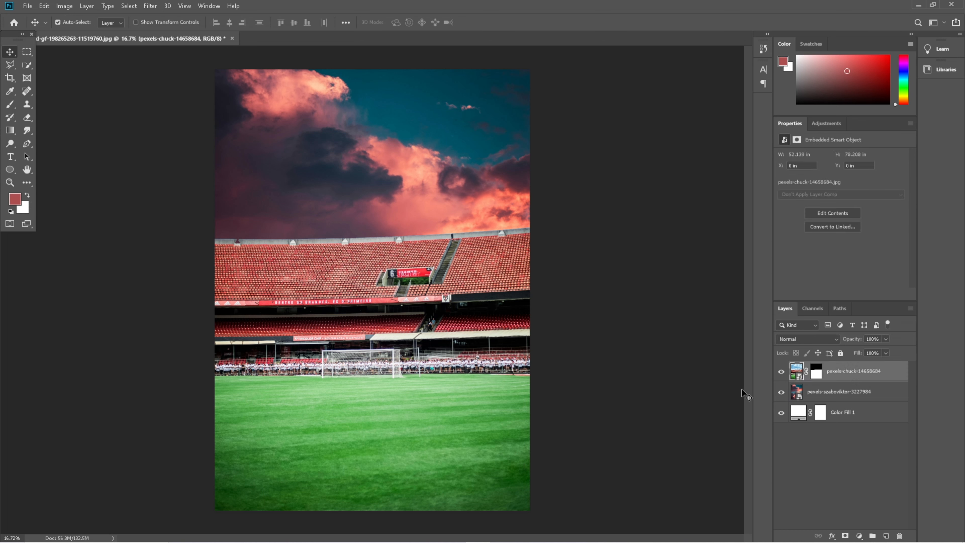
right_click(858, 371)
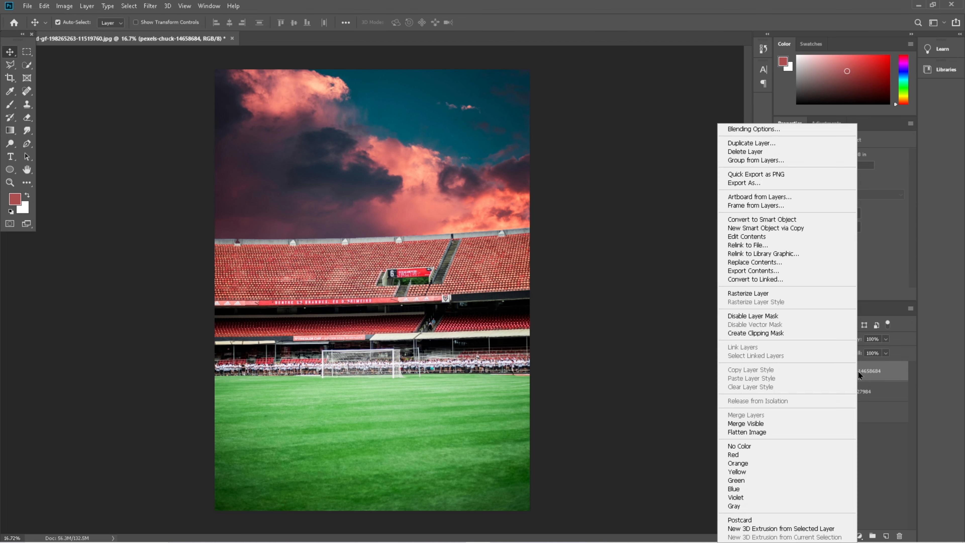
left_click(786, 219)
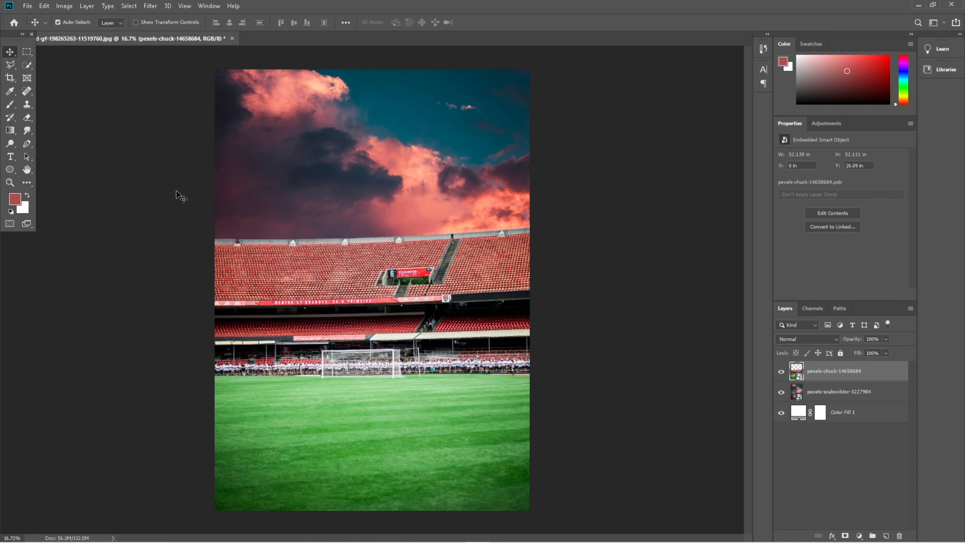
Add a solid color fill layer in red #c94b4b above the stadium layer and clip it to that layer
left_click(860, 535)
left_click(872, 358)
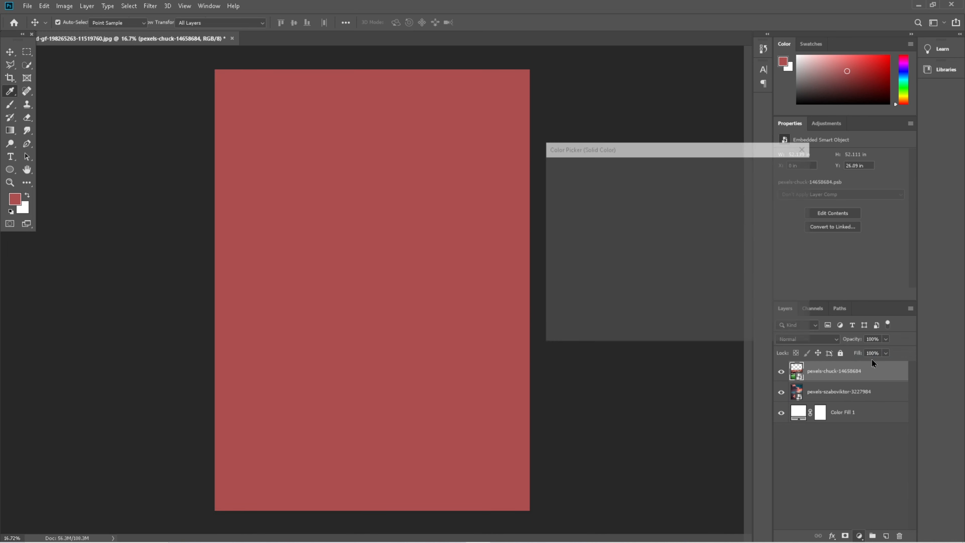
left_click_drag(624, 214, 629, 199)
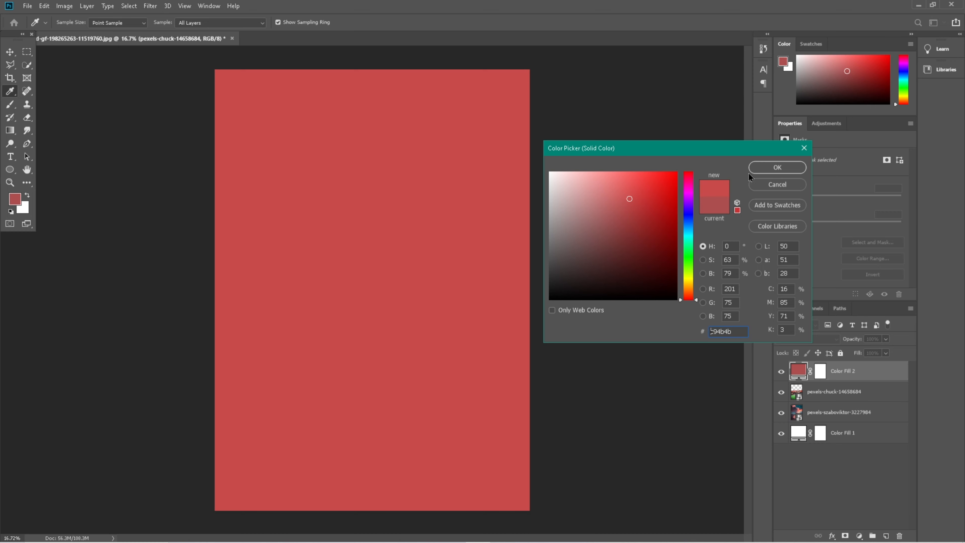
left_click(769, 166)
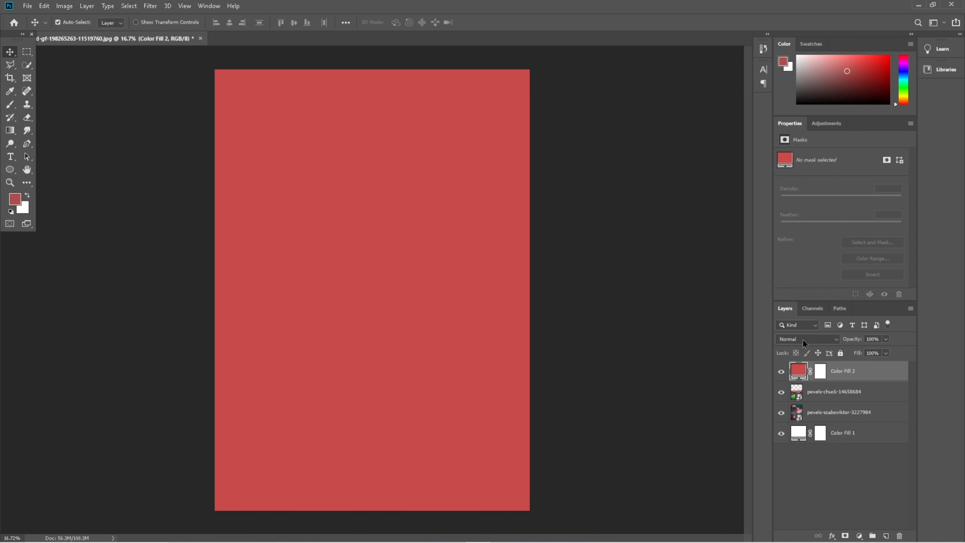
right_click(851, 371)
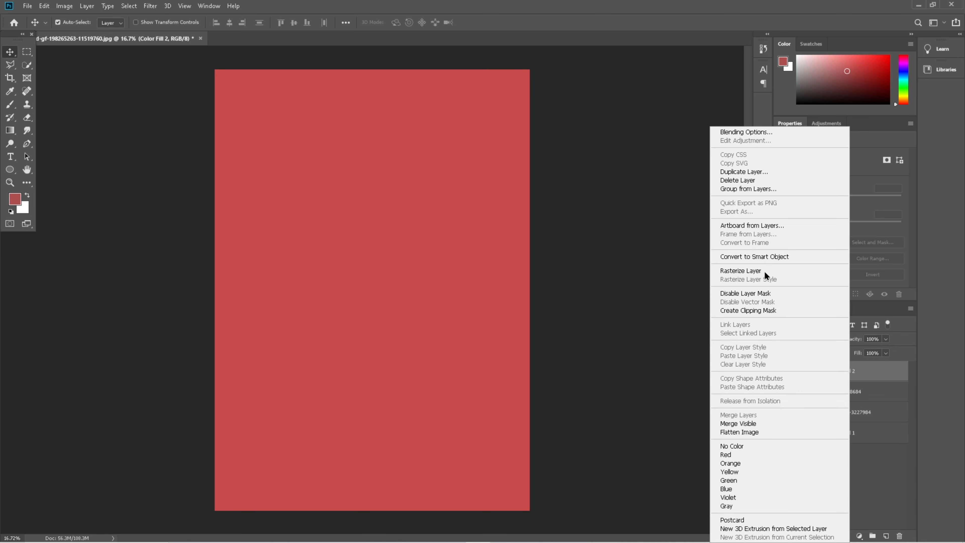
left_click(771, 311)
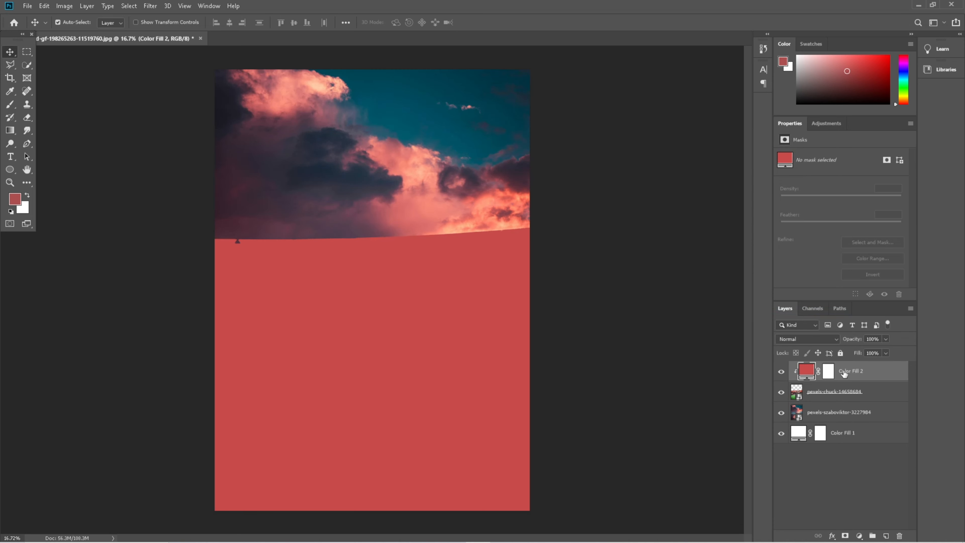
Set the clipped red fill layer's blend mode to Hue and its opacity to 52%
right_click(844, 374)
left_click(828, 343)
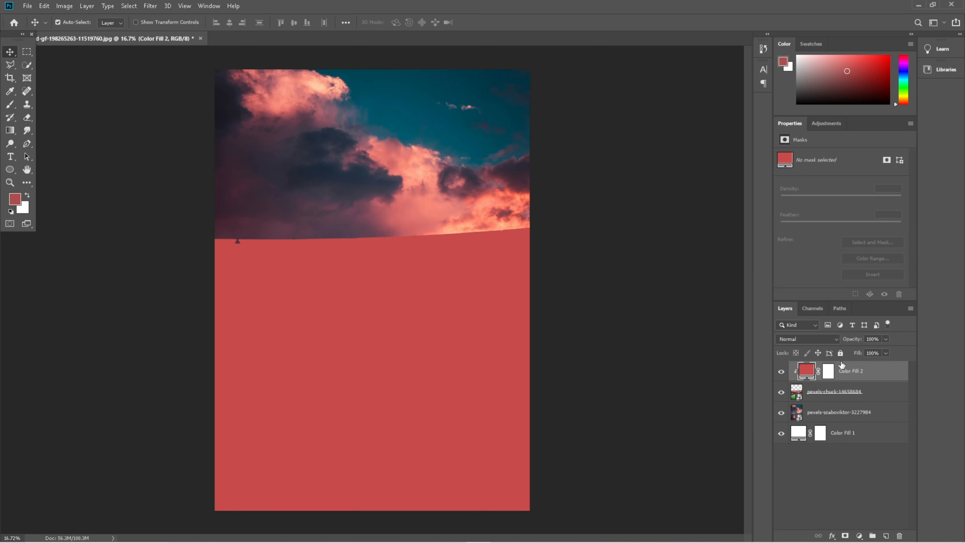
left_click(828, 342)
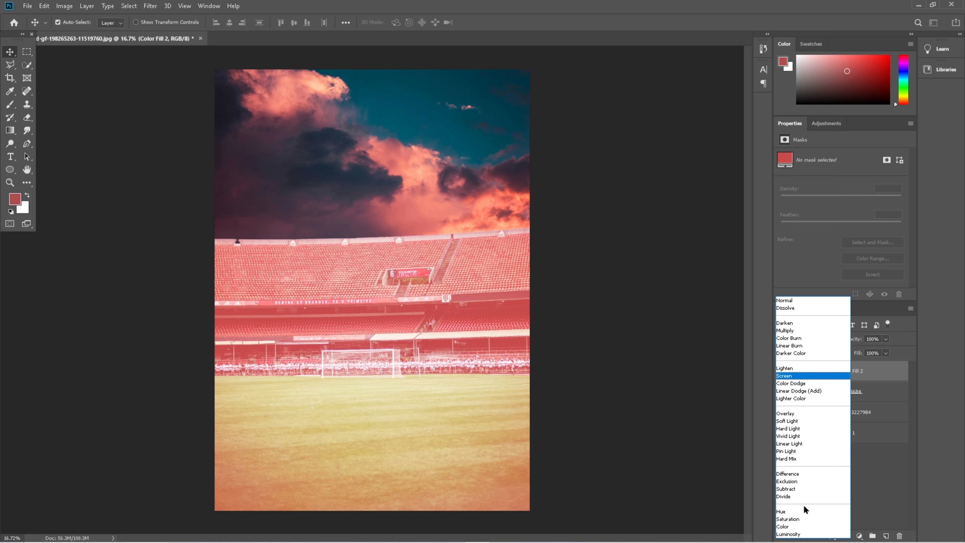
left_click(803, 514)
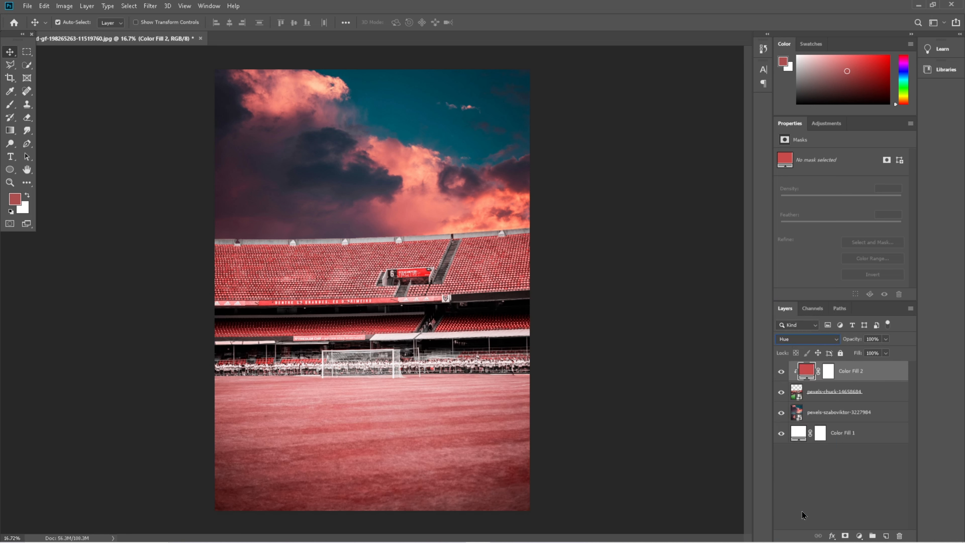
left_click(884, 340)
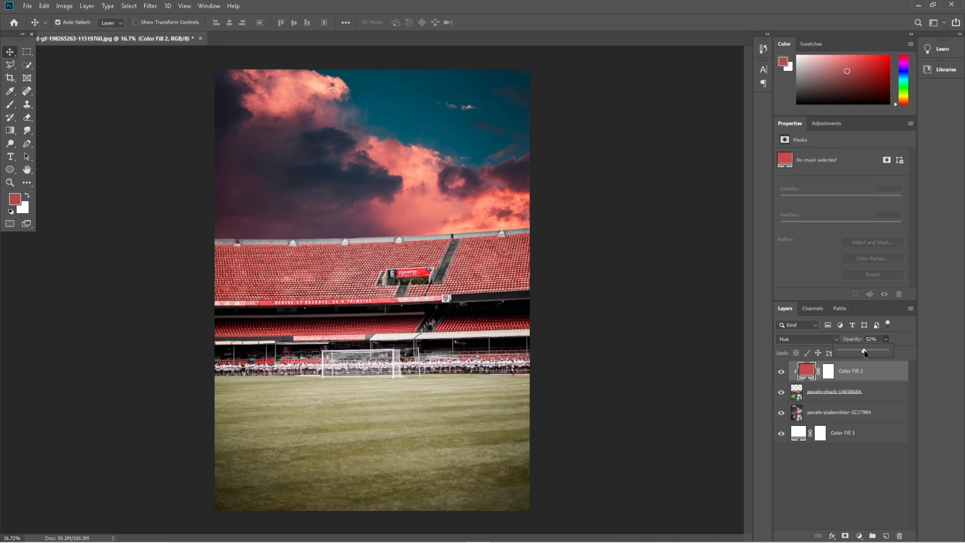
left_click(864, 470)
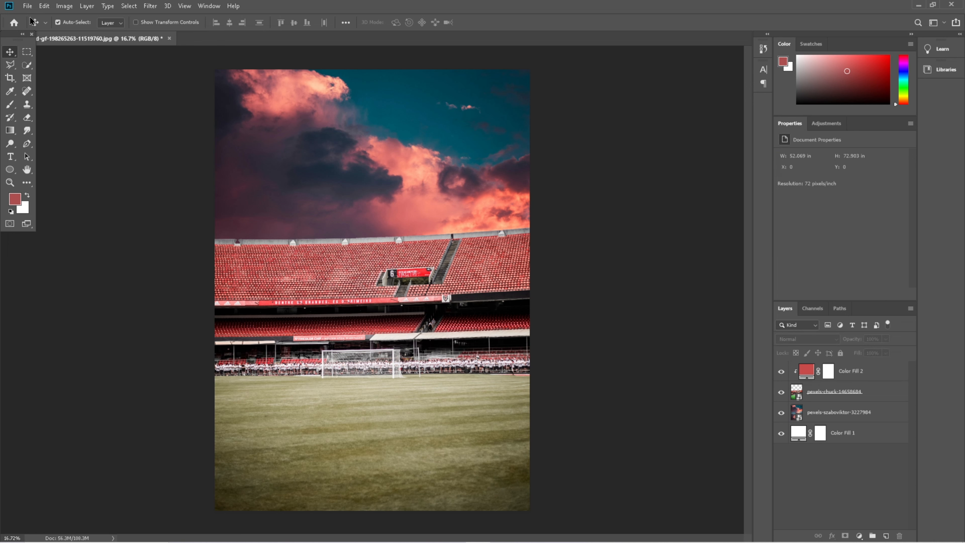
Place the Cristiano Ronaldo photo as an embedded object above the red fill layer
left_click(28, 5)
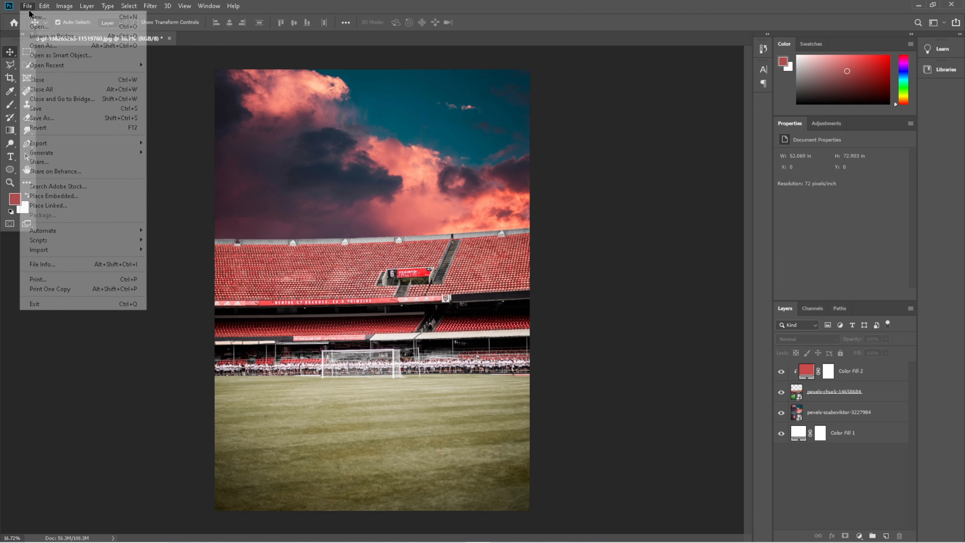
left_click(80, 196)
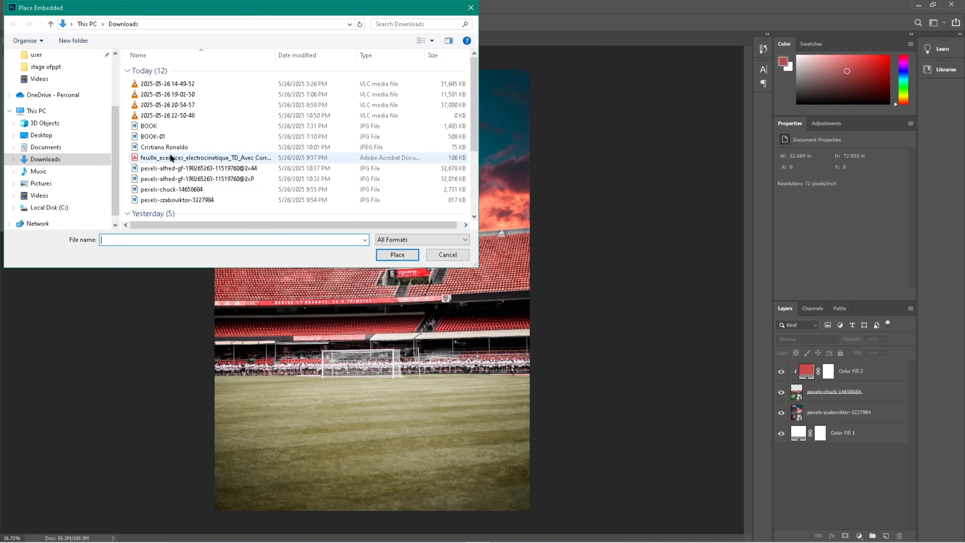
double_click(182, 146)
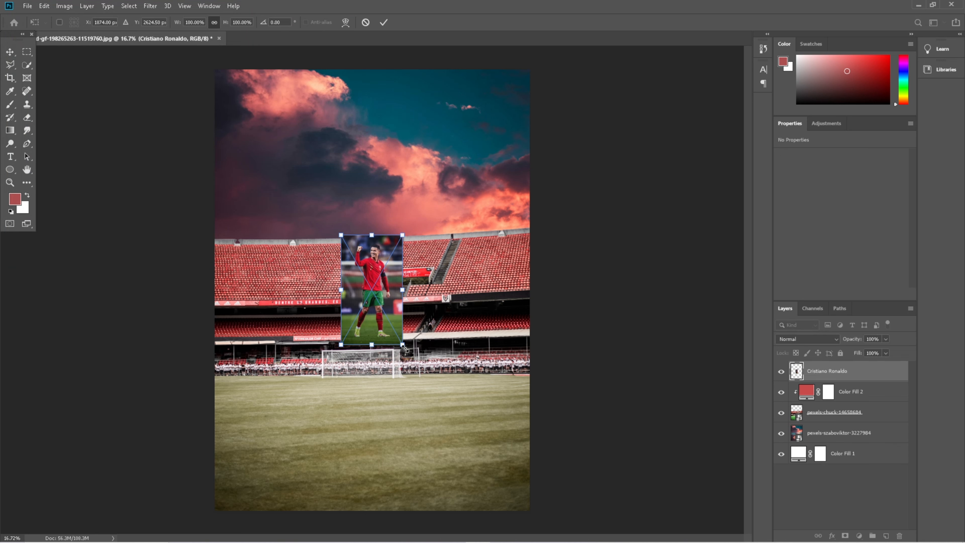
Scale the Cristiano Ronaldo photo to about 402% and centre it over the poster so it spans the canvas height
left_click_drag(403, 346, 476, 474)
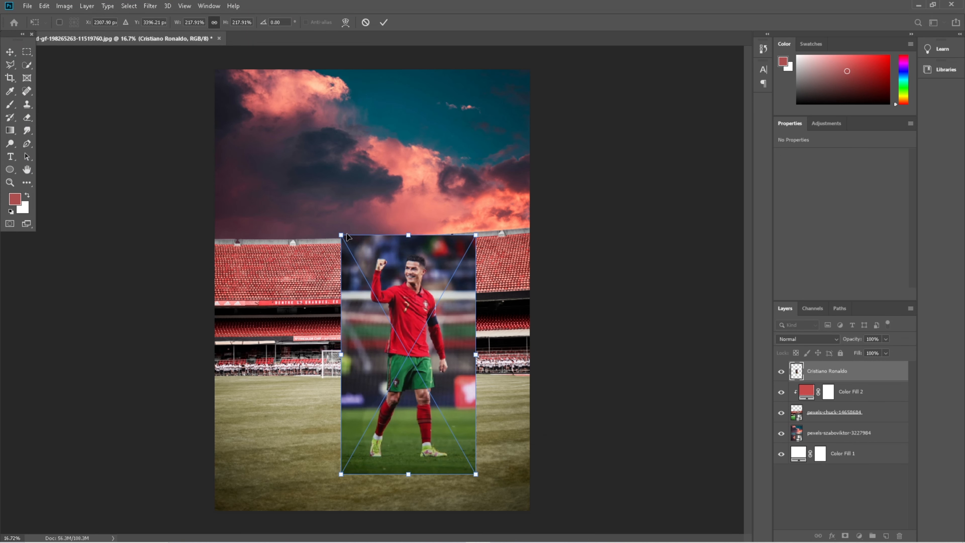
left_click_drag(341, 235, 146, 129)
left_click_drag(476, 474, 536, 512)
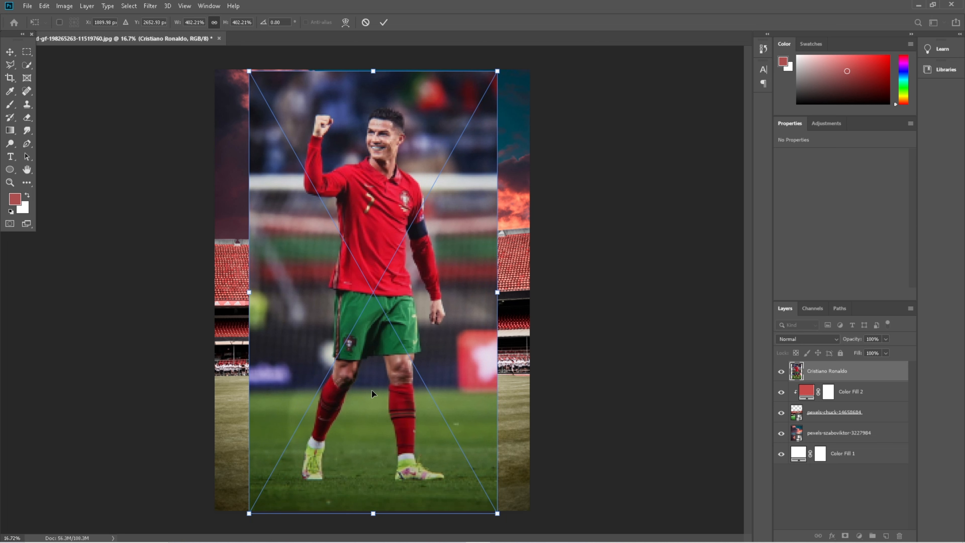
left_click(382, 23)
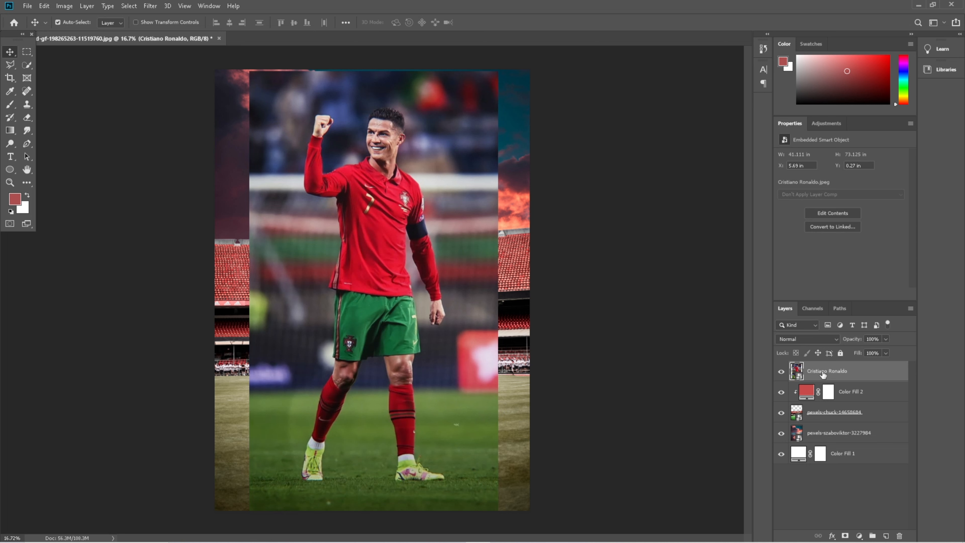
Select the player as the subject, mask out the photo's background with a layer mask, and nudge him slightly upward
left_click(129, 6)
left_click(174, 123)
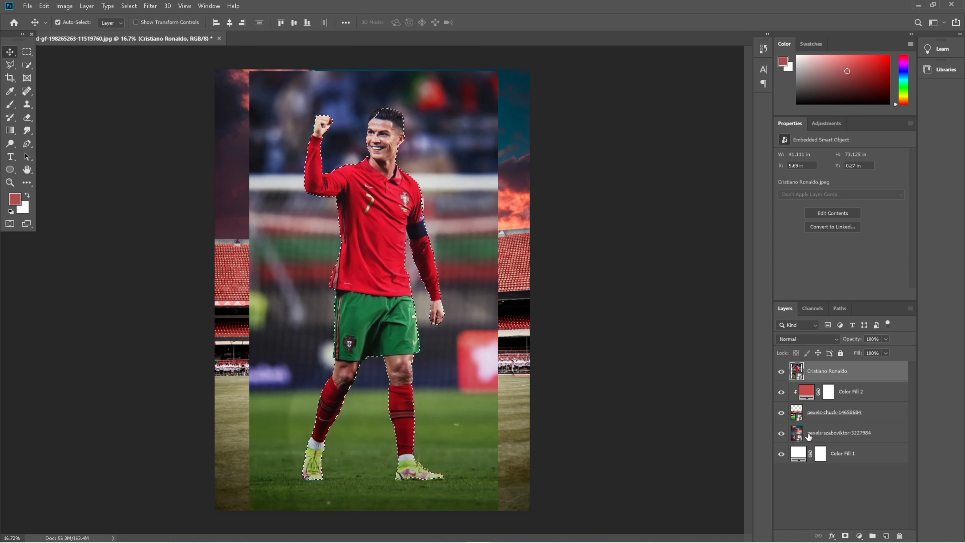
left_click(845, 536)
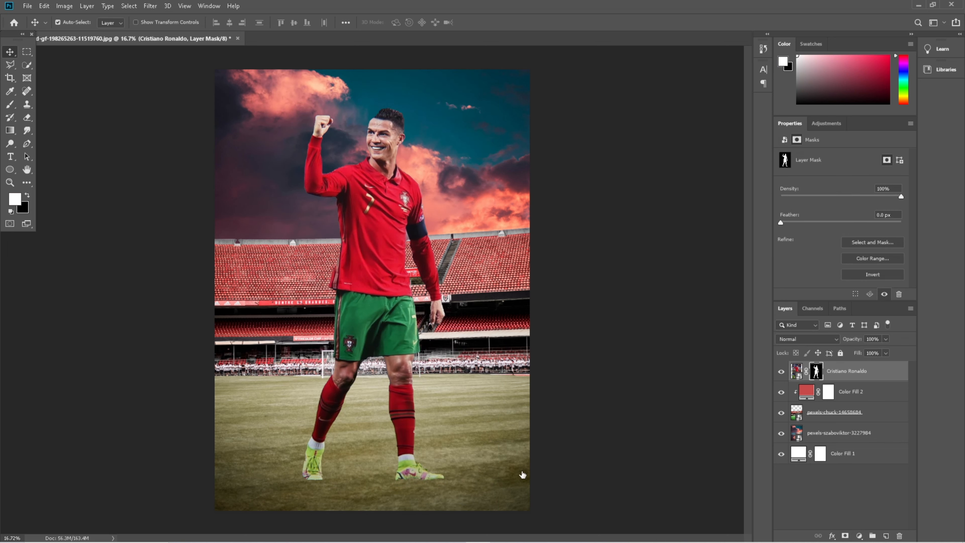
left_click_drag(411, 422, 413, 420)
Draw two white ellipses under the player's shoes, about 258 × 85 px at the left shoe and 605 × 67 px at the right
left_click(10, 170)
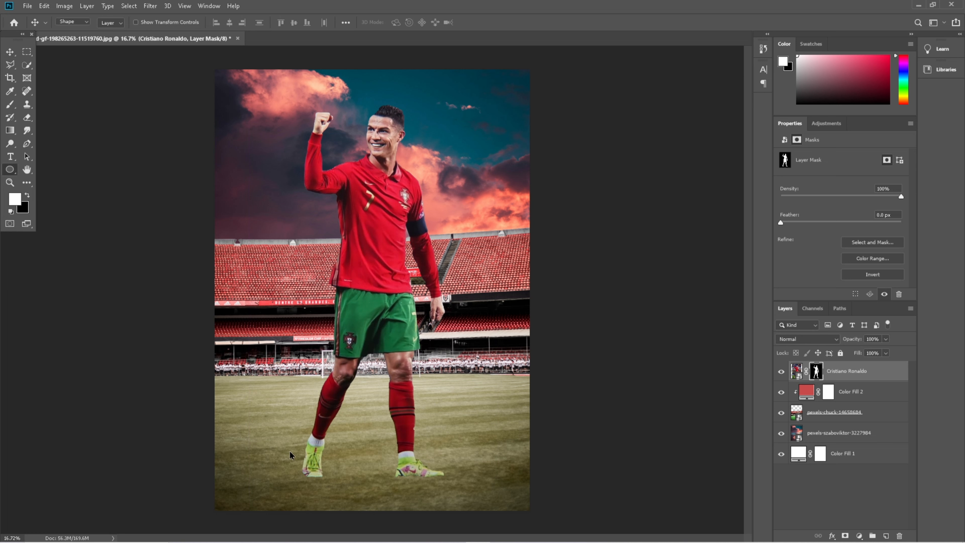
left_click_drag(302, 473, 324, 481)
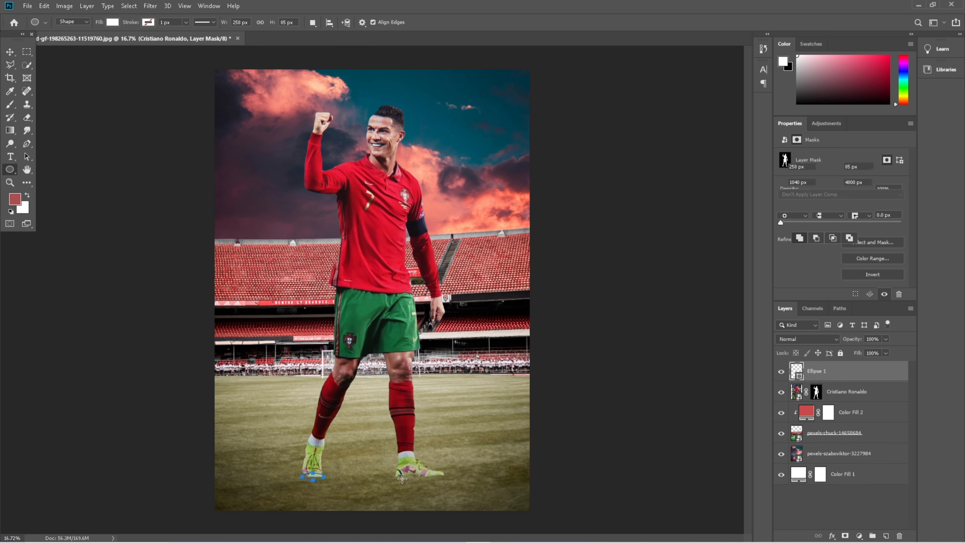
left_click_drag(397, 474, 446, 479)
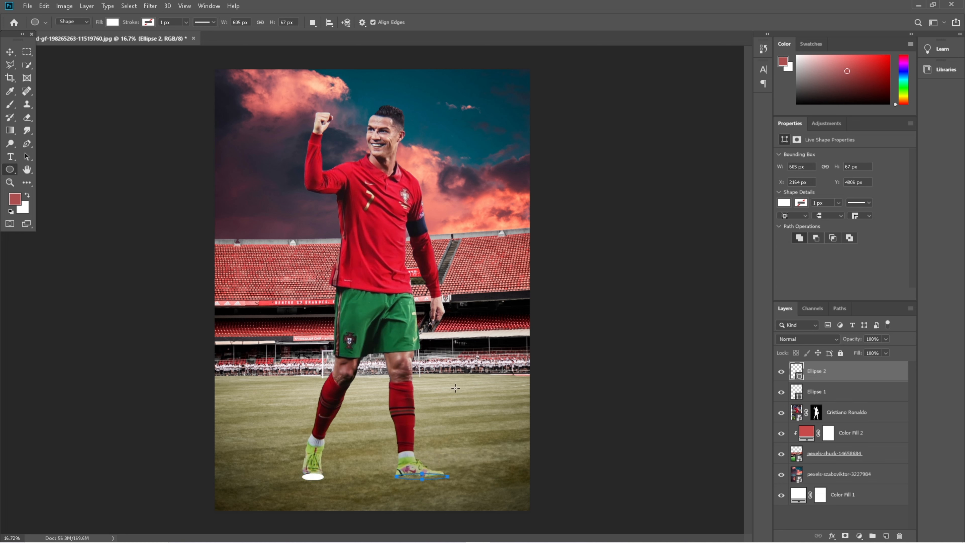
Align both ellipses under the shoes and stretch the one at the right shoe to about 614 × 85 px
left_click(10, 54)
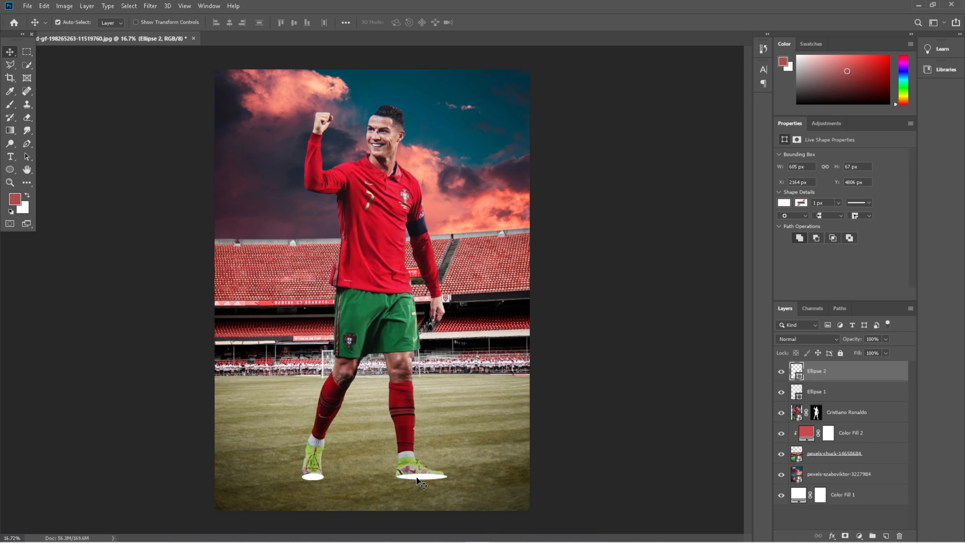
left_click(10, 182)
left_click_drag(346, 512, 394, 521)
left_click_drag(429, 489, 390, 442)
left_click(10, 51)
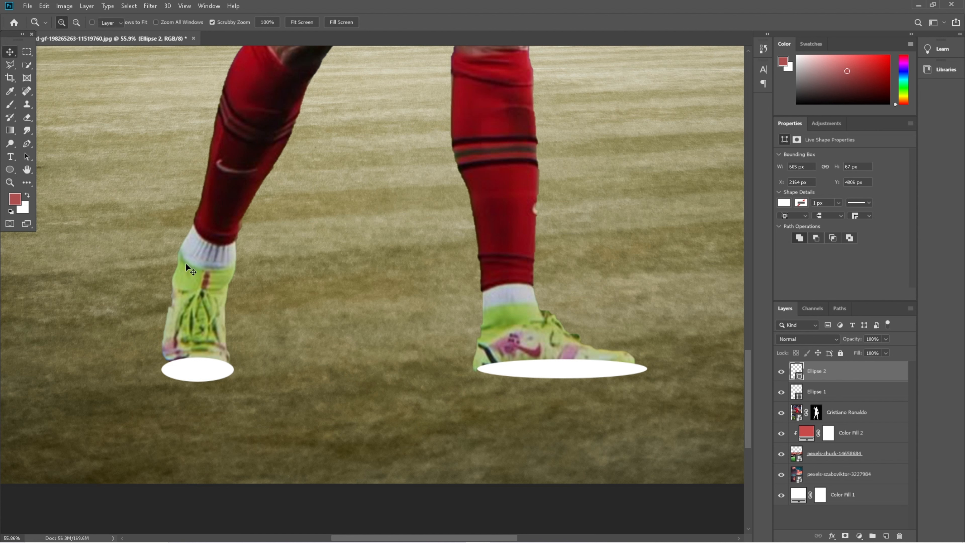
left_click_drag(209, 371, 211, 368)
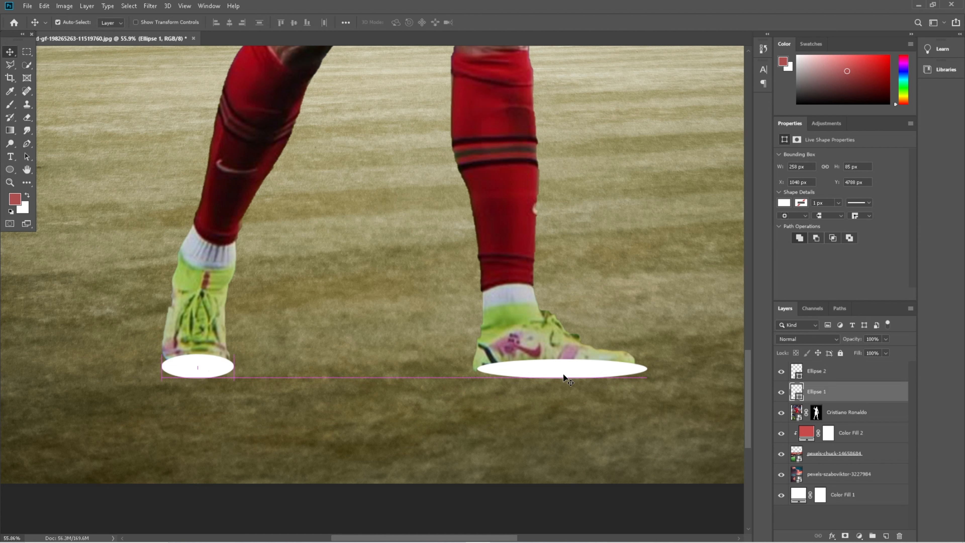
left_click_drag(564, 371, 556, 377)
key("ctrl+t")
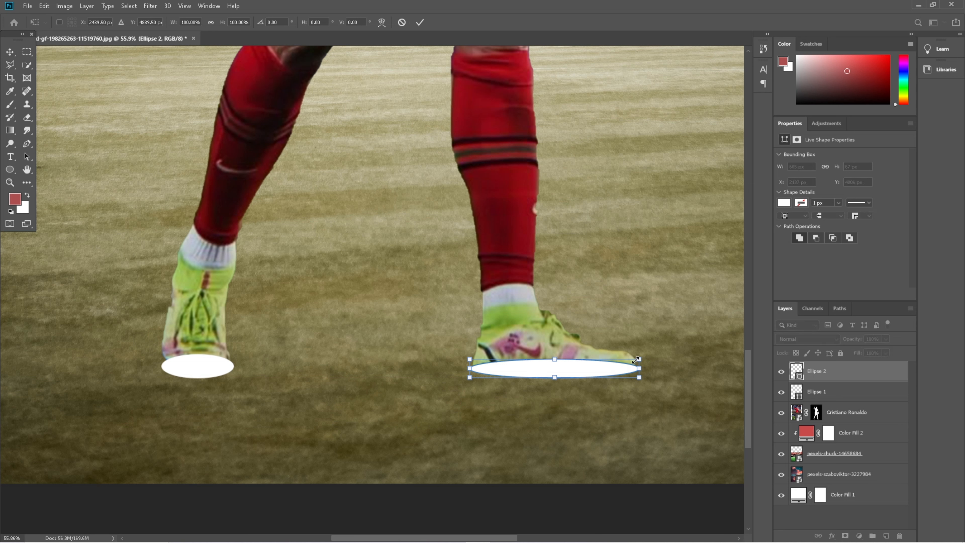
left_click_drag(639, 359, 639, 357)
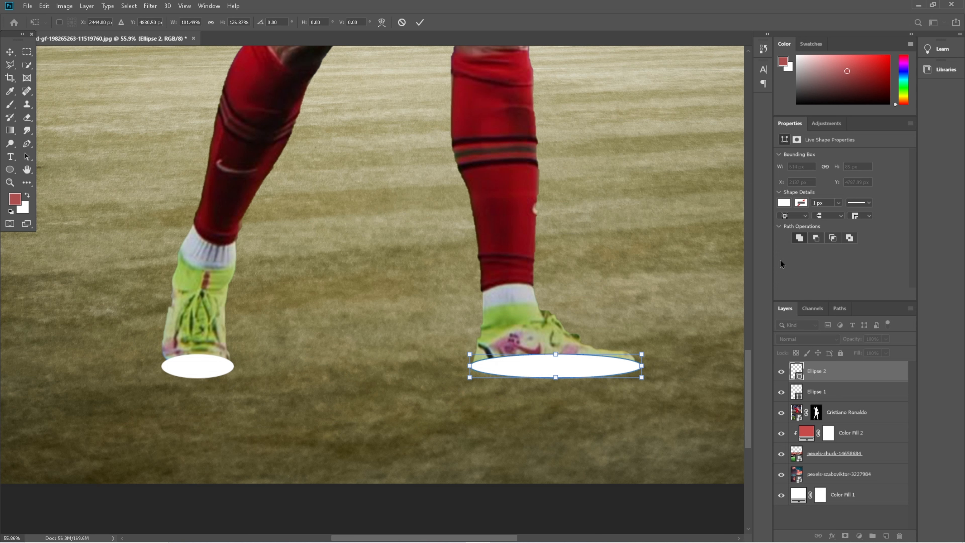
left_click(419, 22)
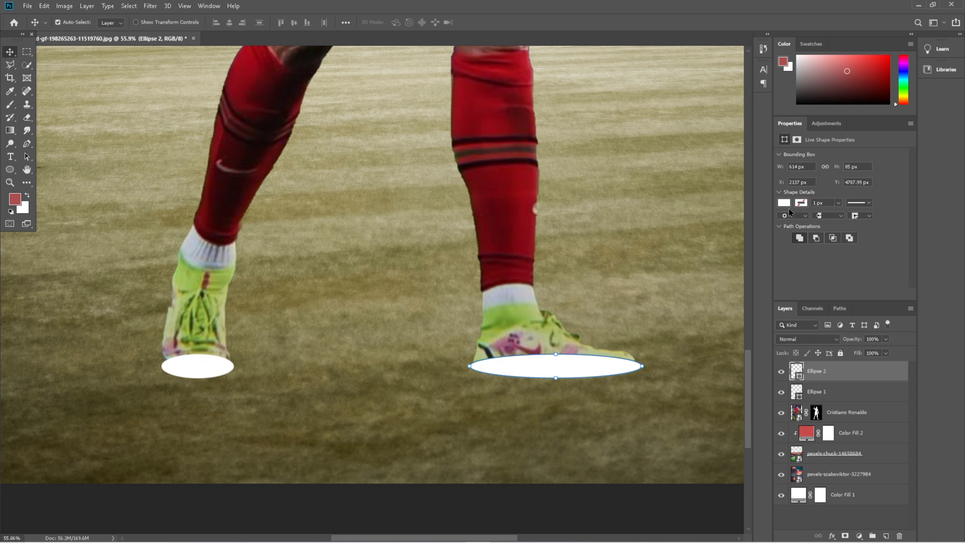
Set the fill of both ellipses under the shoes to black
left_click(785, 203)
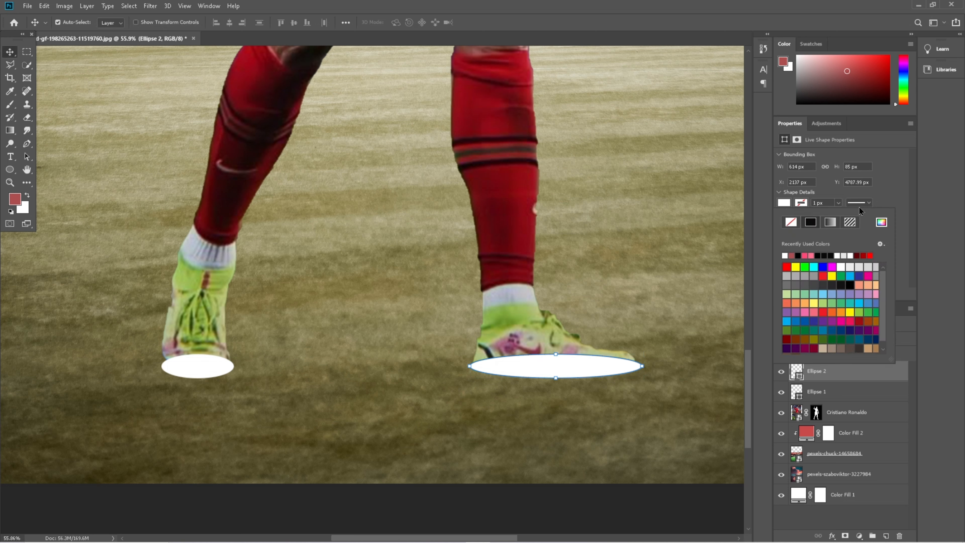
left_click(818, 255)
left_click(791, 210)
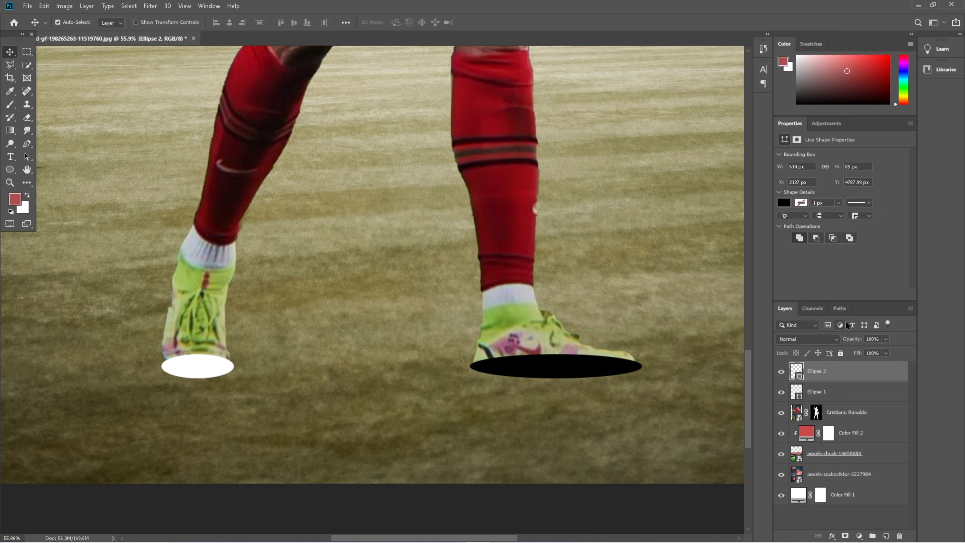
left_click(819, 395)
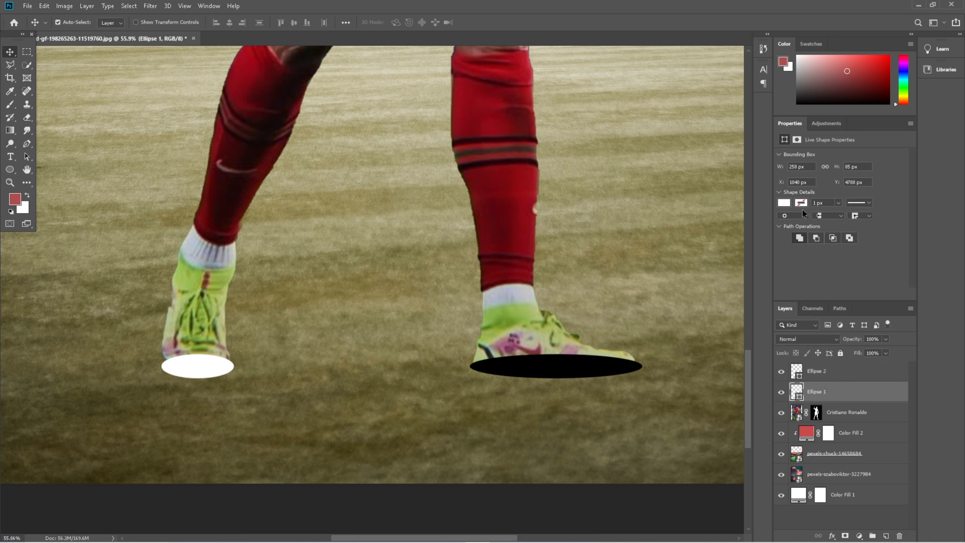
left_click(785, 203)
left_click(805, 255)
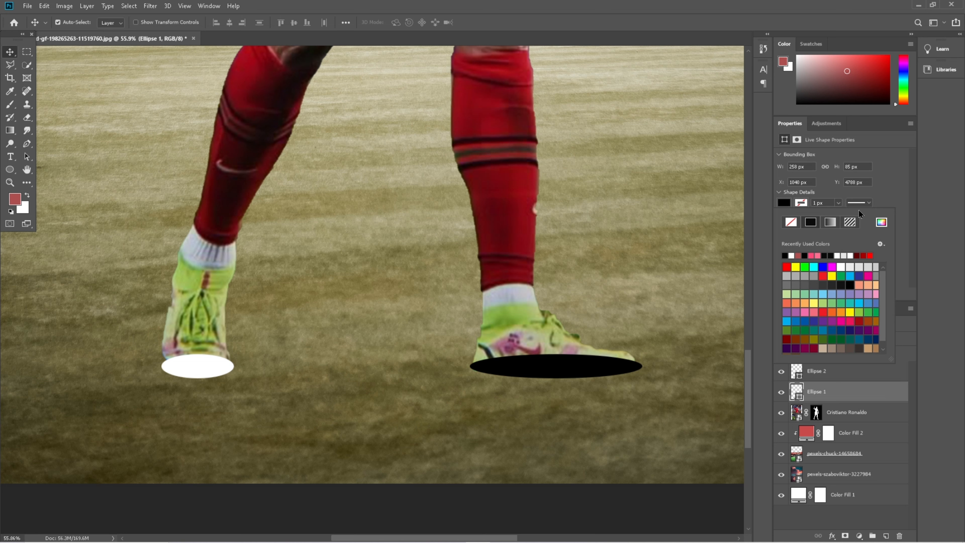
left_click(880, 190)
Convert both ellipse layers into one smart object and place it below the Cristiano Ronaldo layer
left_click(839, 376, "shift")
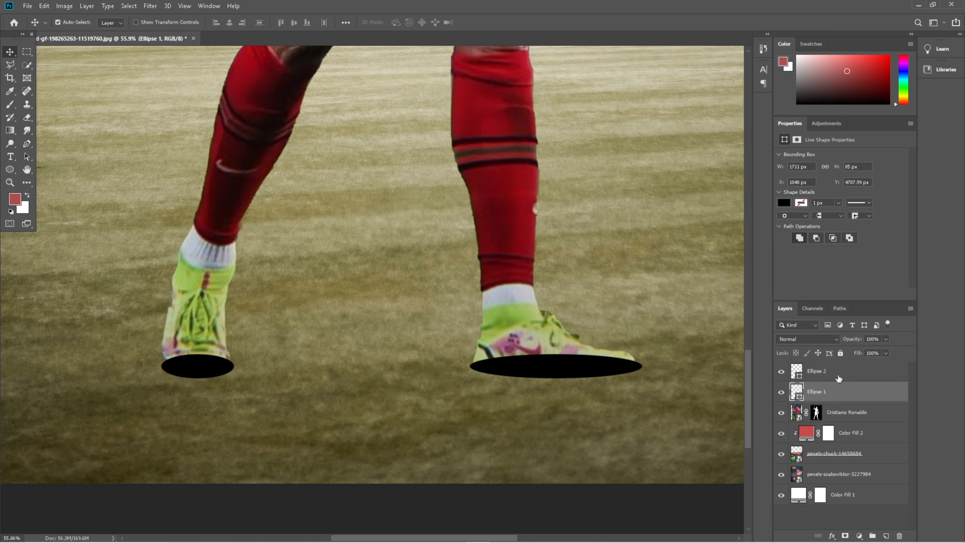
right_click(838, 375)
left_click(755, 257)
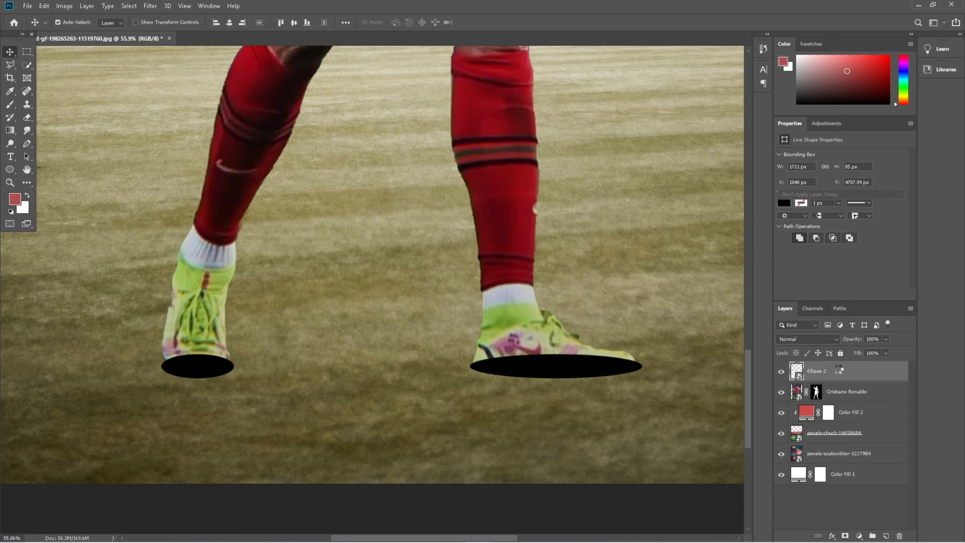
left_click_drag(835, 403, 838, 402)
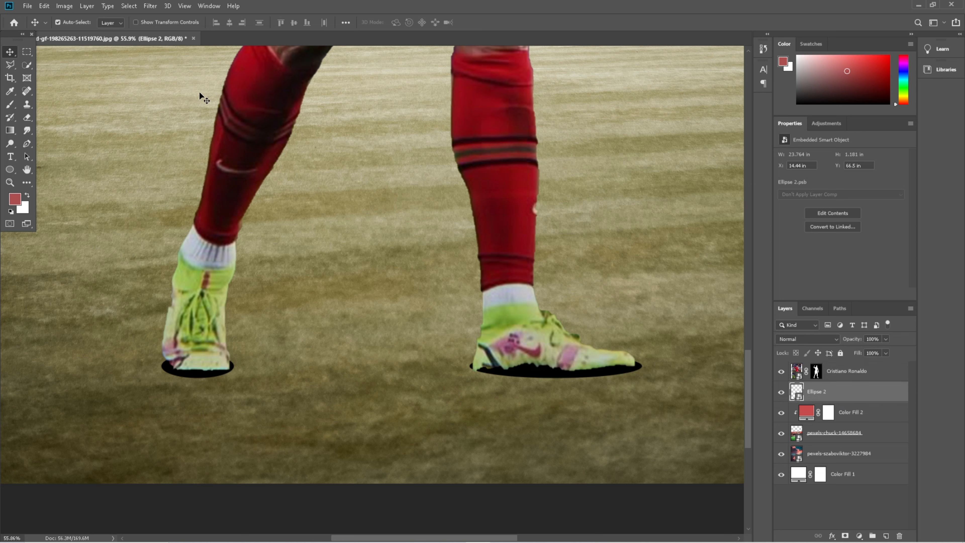
Apply a Gaussian Blur with a radius of 20.8 pixels to the ellipse shadow smart object
left_click(150, 6)
mouse_move(198, 120)
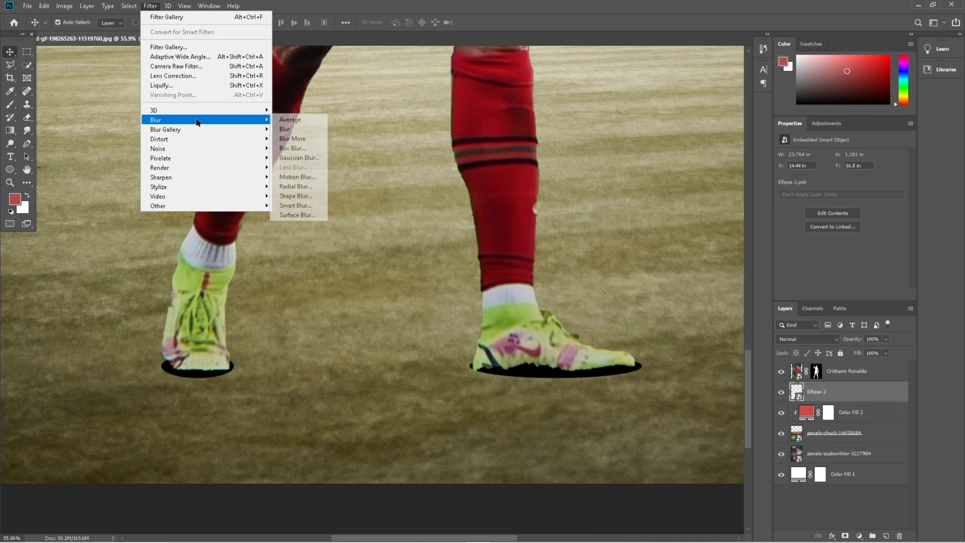
left_click(299, 158)
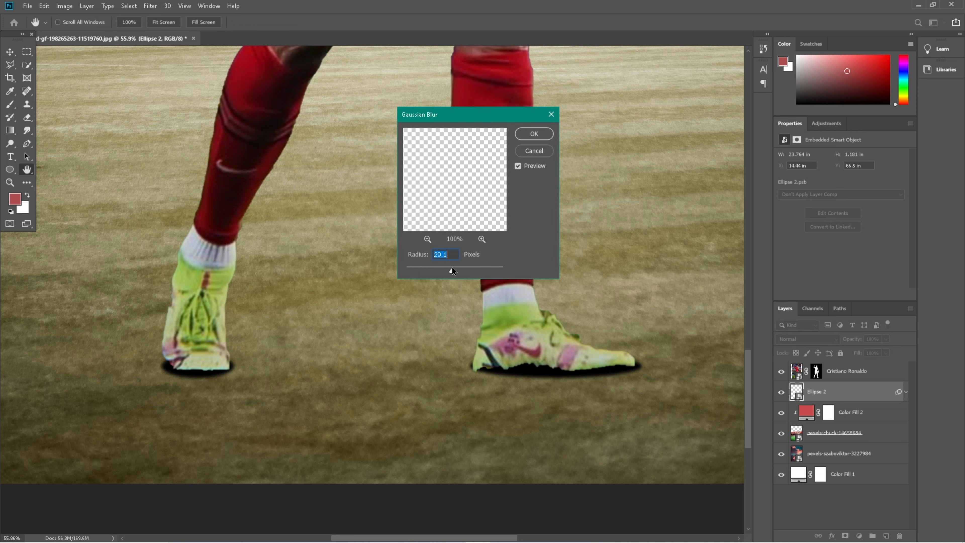
left_click(443, 270)
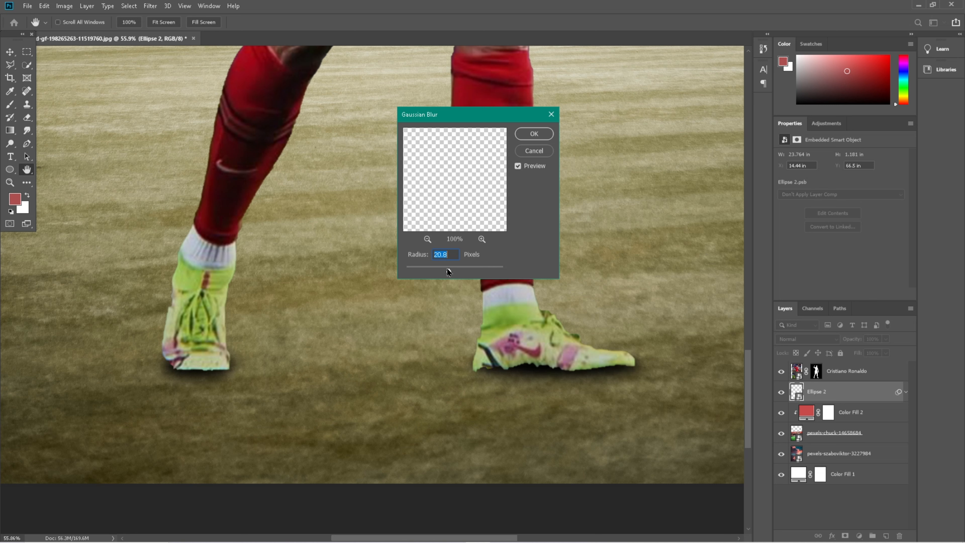
left_click(533, 134)
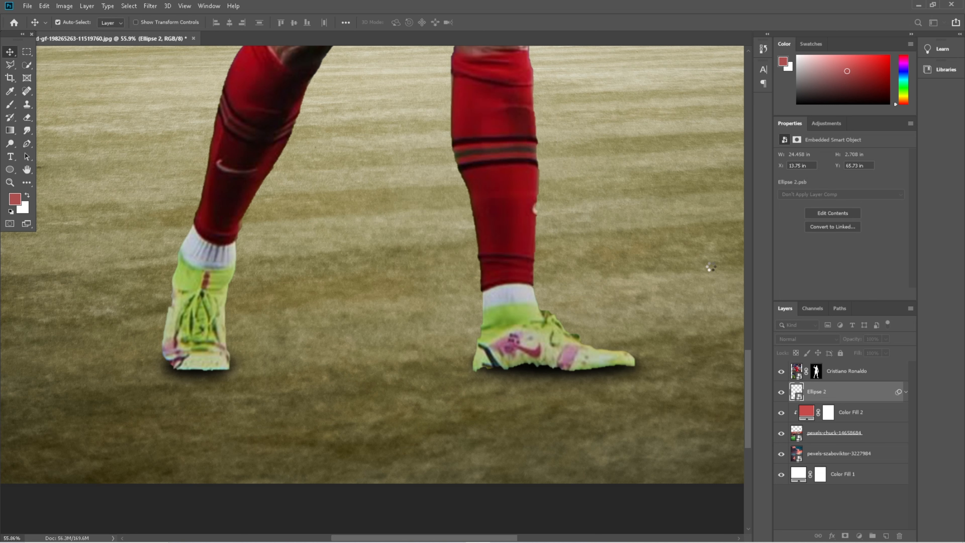
key("ctrl+0")
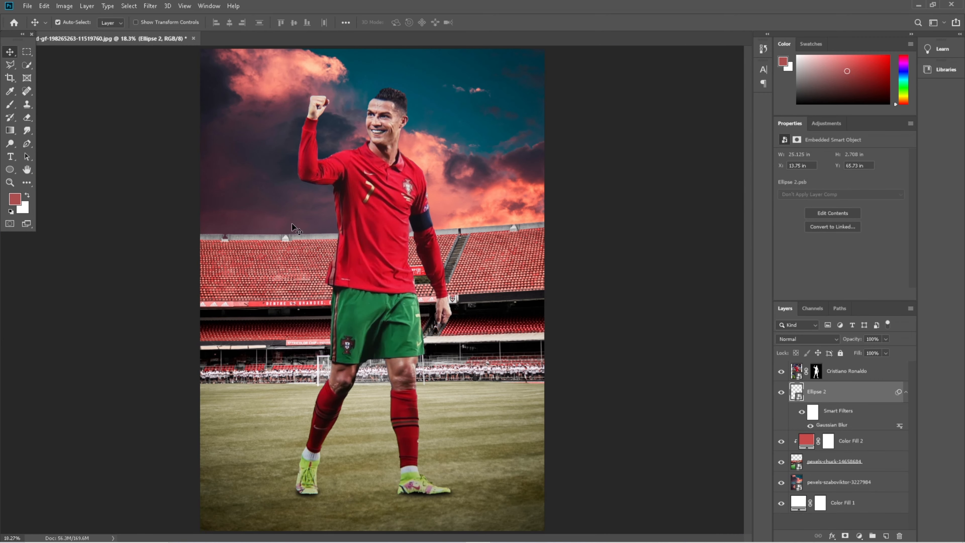
Paint white on the Cristiano Ronaldo layer mask along the hairline to restore the missing hair, undoing a stroke that reveals background
left_click(10, 183)
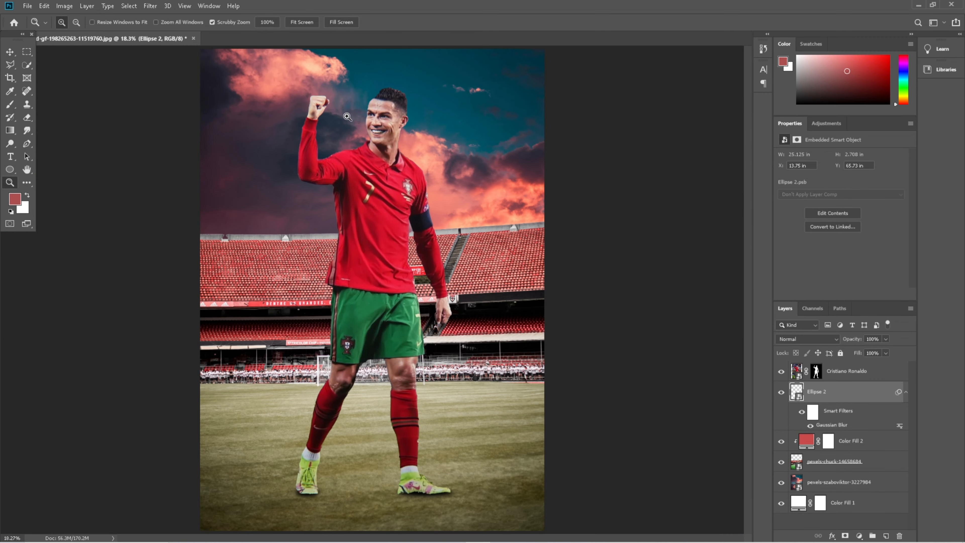
left_click_drag(366, 94, 500, 97)
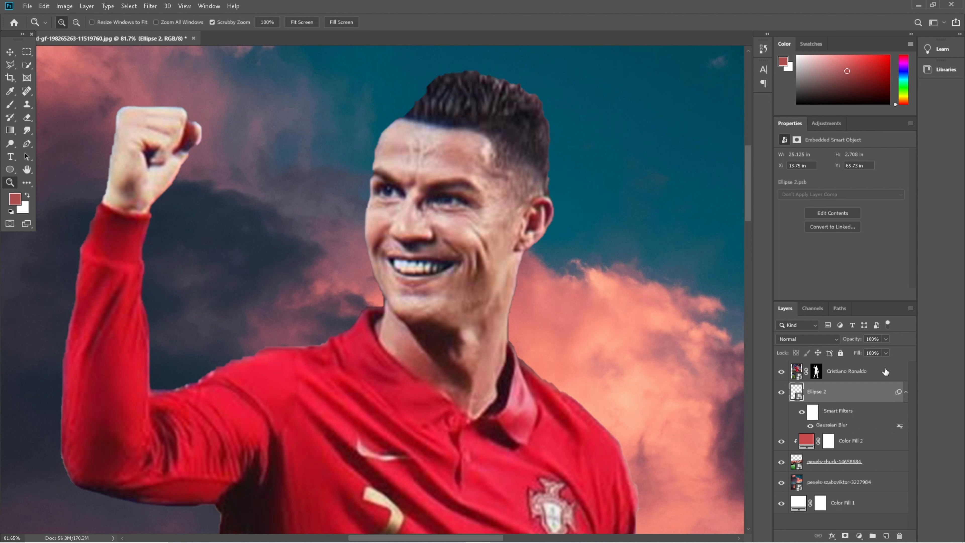
left_click(870, 375)
left_click(9, 104)
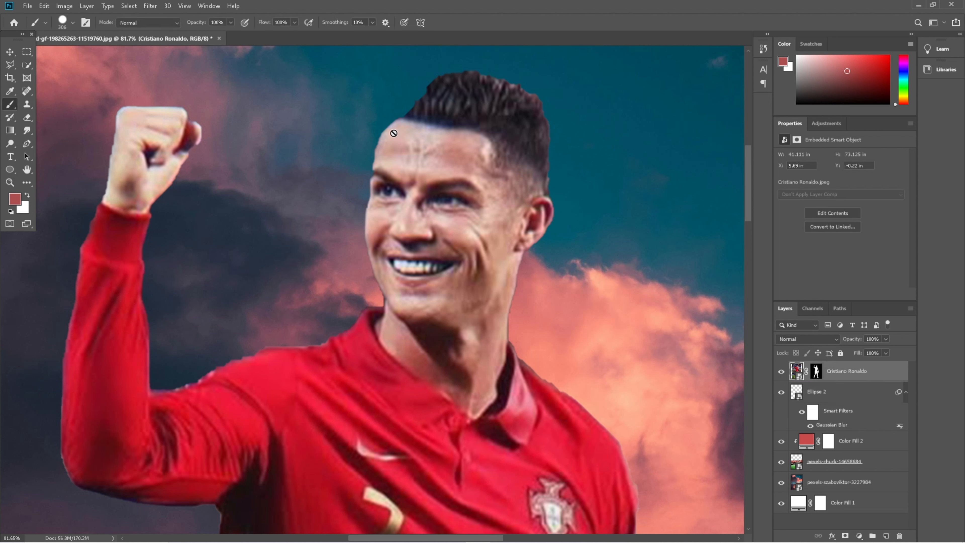
left_click(816, 371)
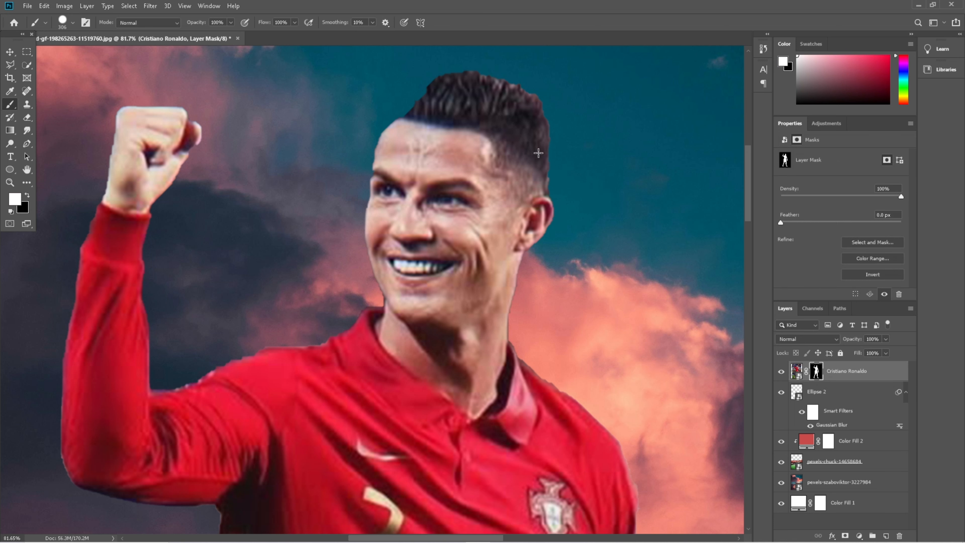
left_click_drag(400, 140, 400, 134)
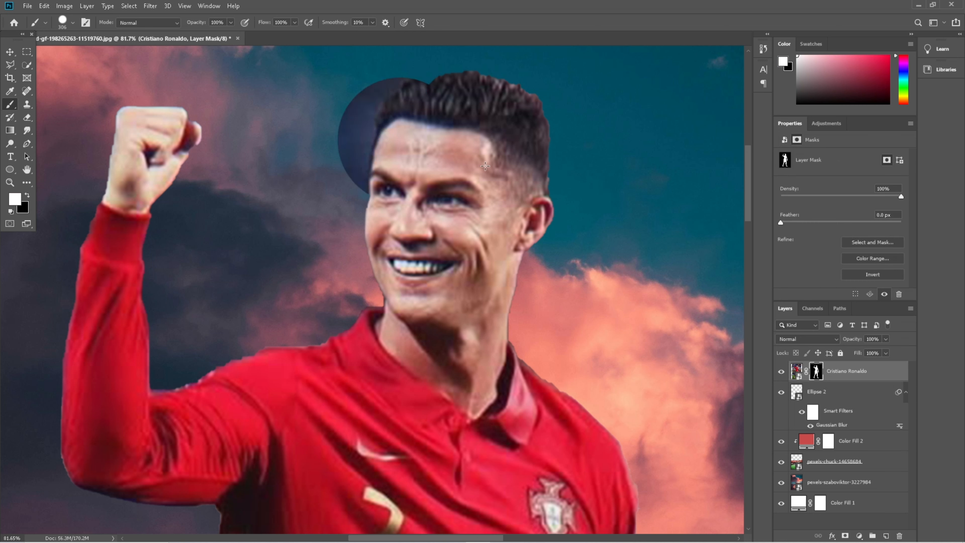
key("ctrl+z")
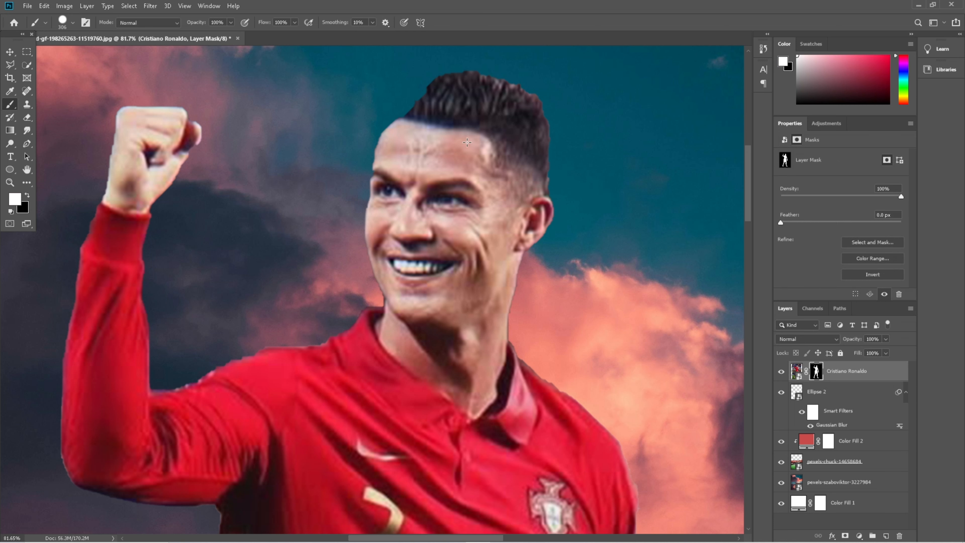
left_click(452, 134)
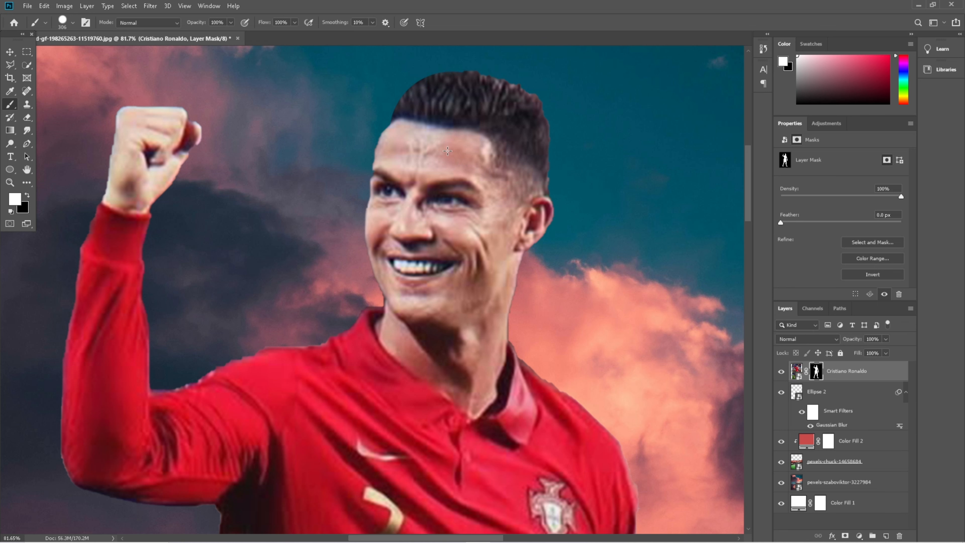
left_click_drag(443, 149, 440, 147)
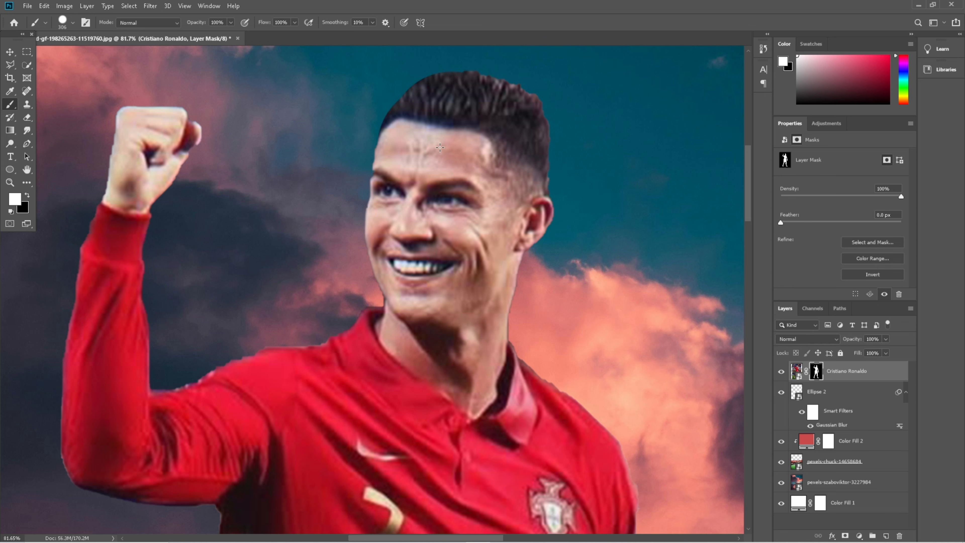
left_click(470, 127)
key("z")
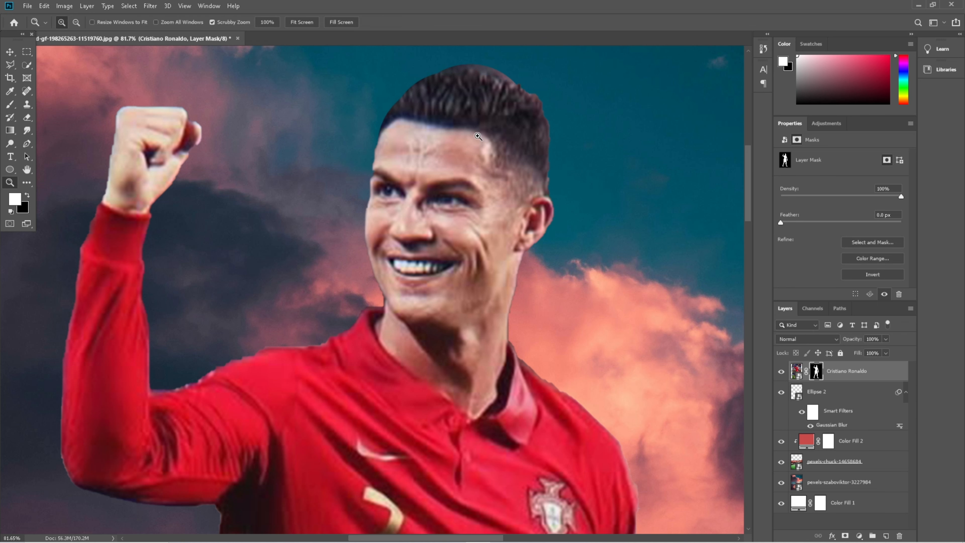
key("ctrl+z")
left_click(472, 136)
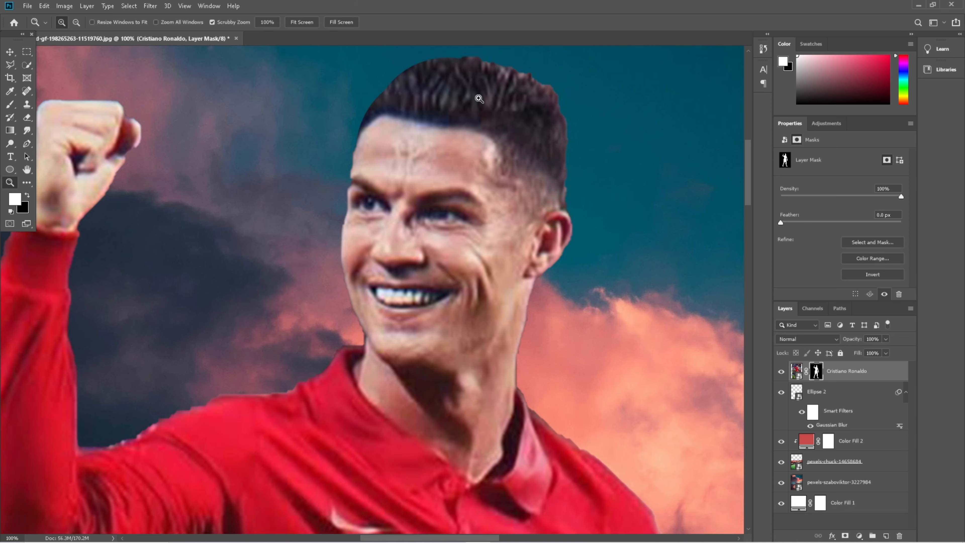
key("ctrl+0")
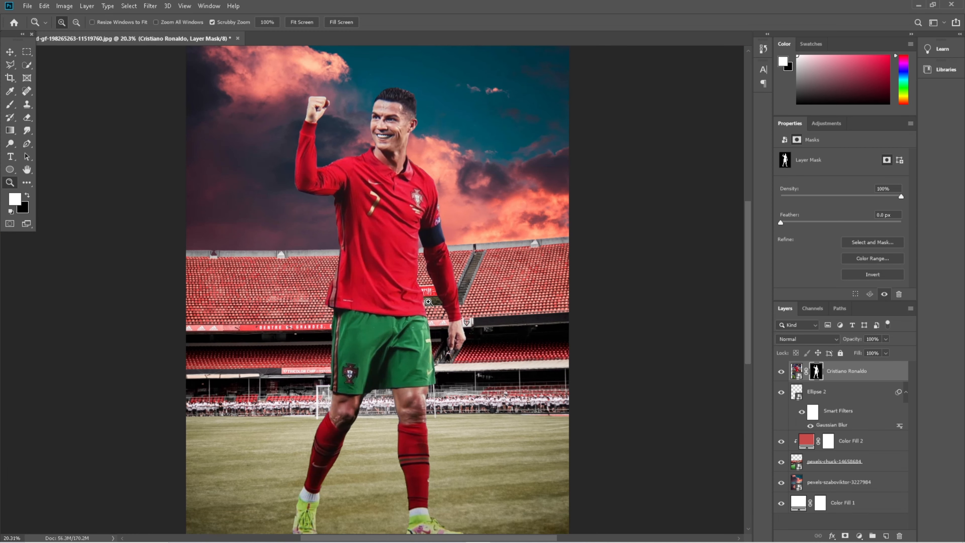
left_click_drag(437, 319, 431, 355)
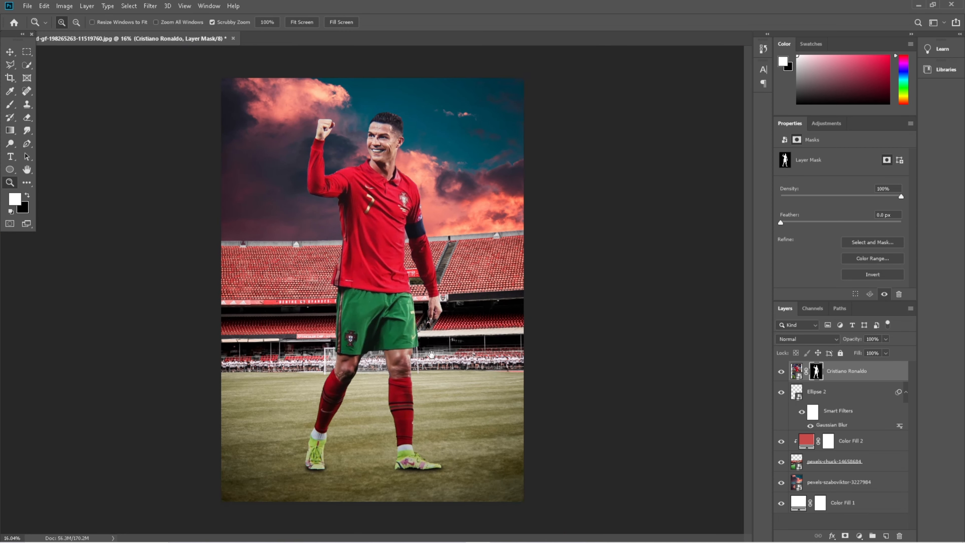
key("ctrl+0")
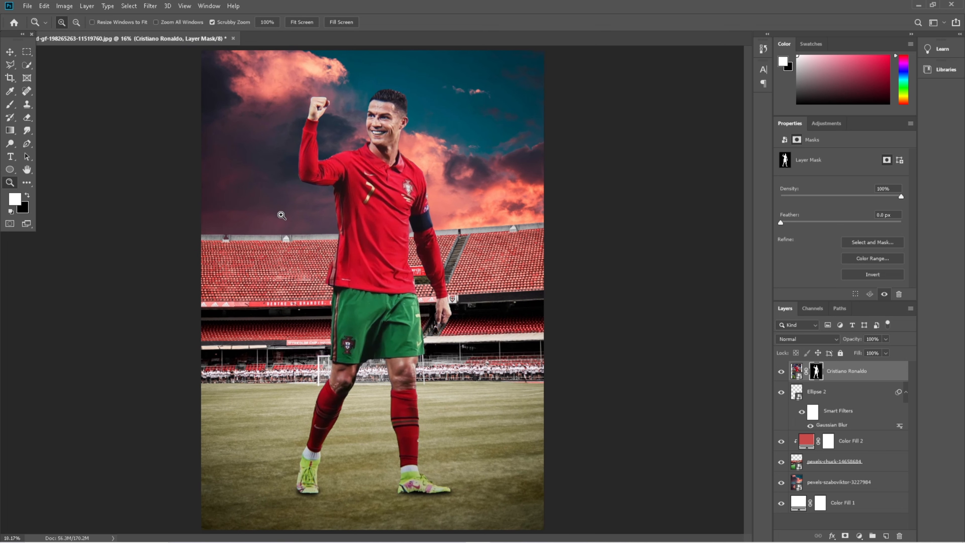
key("v")
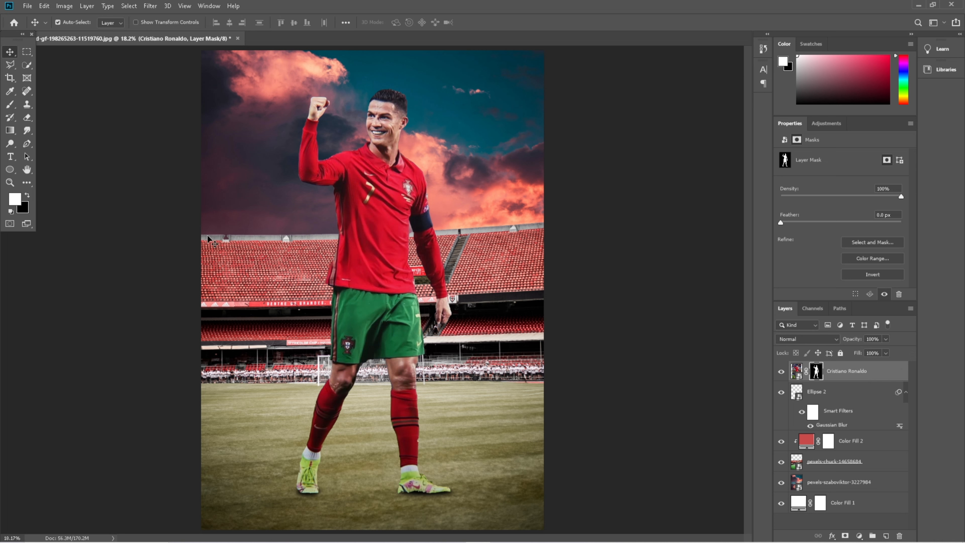
Add the white vertical Impact text RONALDO at 333 pt beside the player's raised arm and move it down beside the body
left_click(13, 159)
left_click(44, 167)
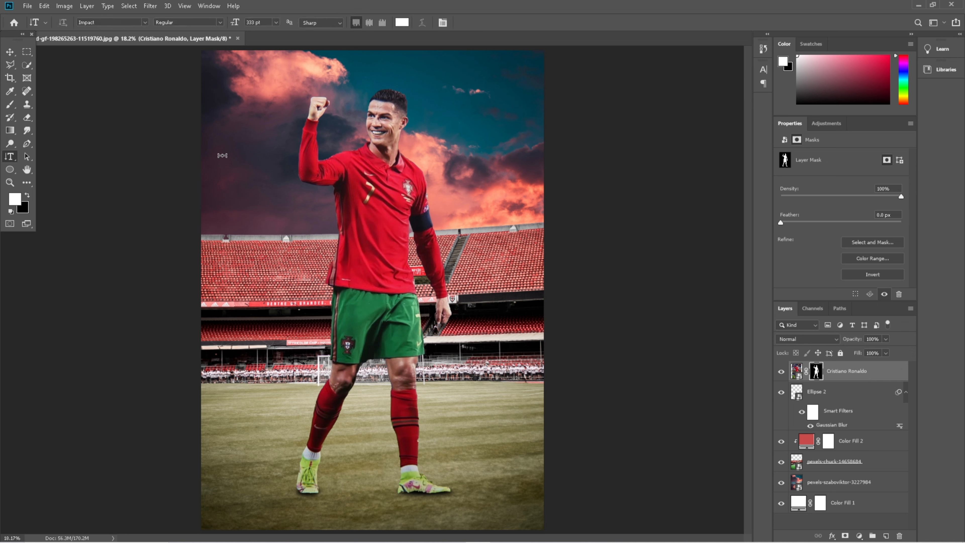
left_click_drag(214, 134, 282, 452)
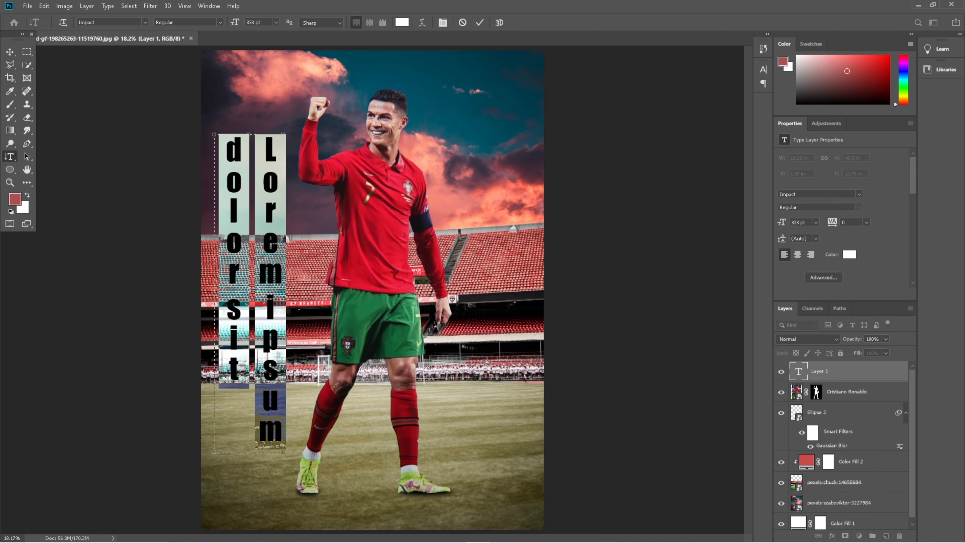
type("RON")
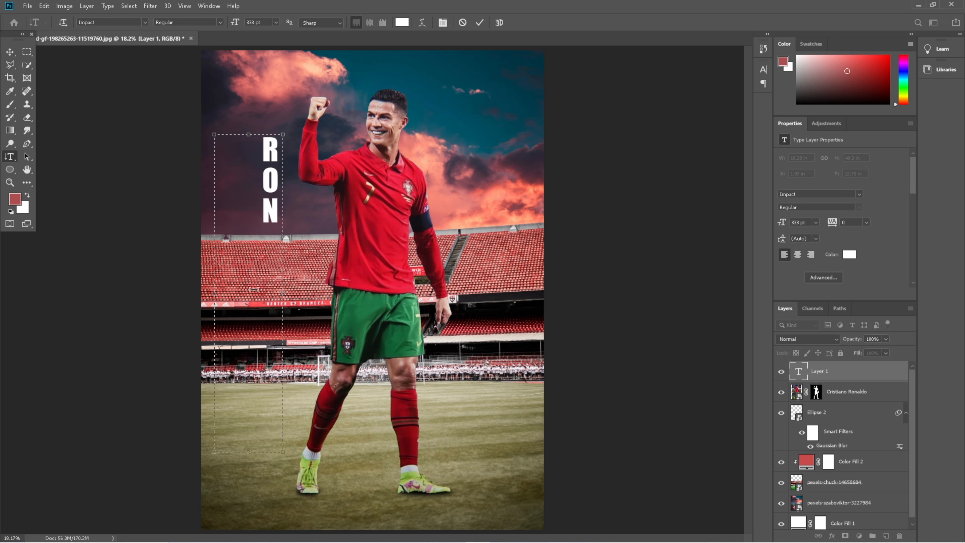
type("ALDO")
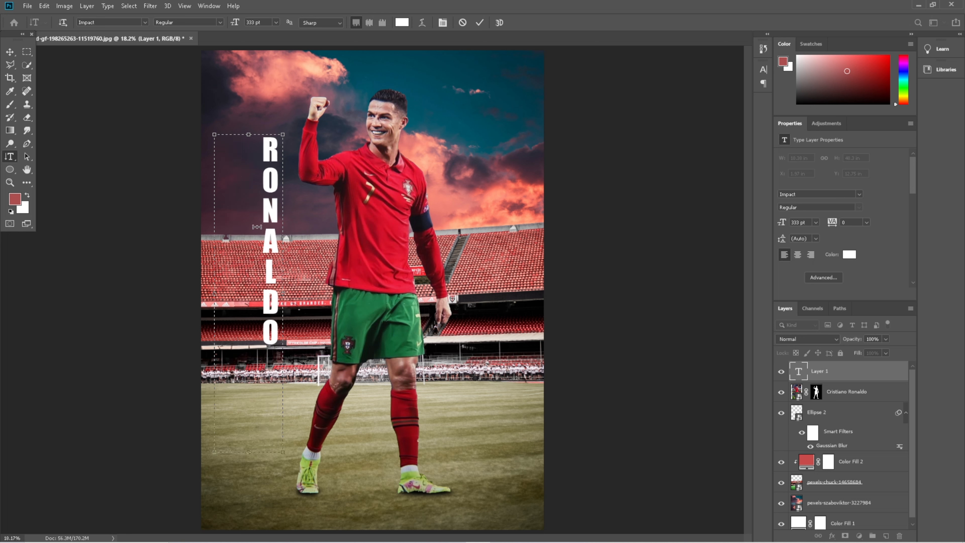
left_click(10, 51)
left_click_drag(275, 207, 265, 258)
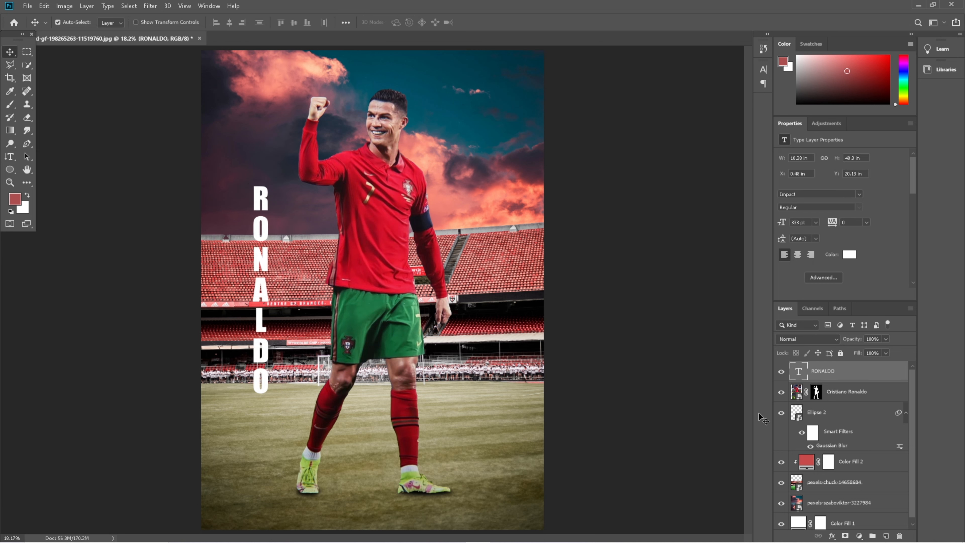
Set the RONALDO text size to 355 pt and shift the text slightly up and left, further from the player
key("t")
double_click(265, 313)
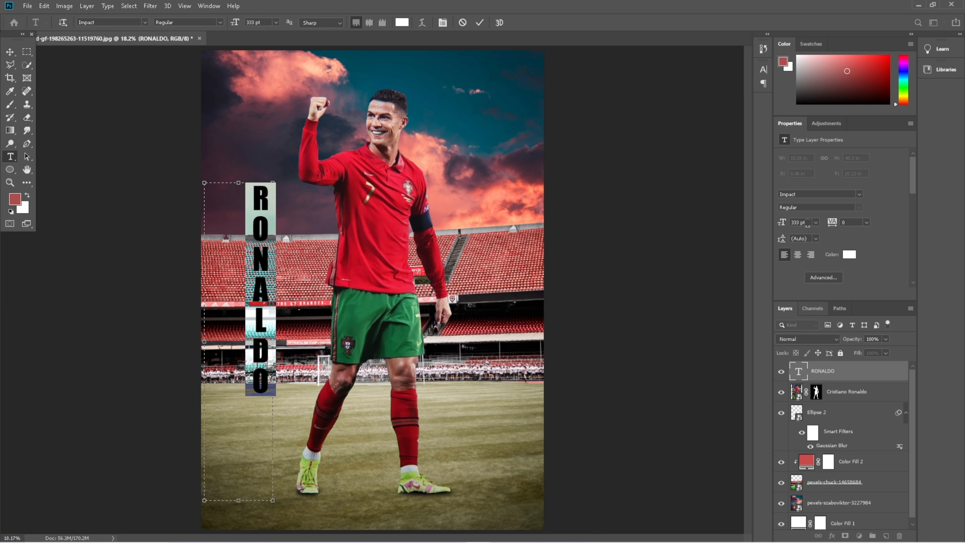
left_click(798, 222)
type("3")
key("Return")
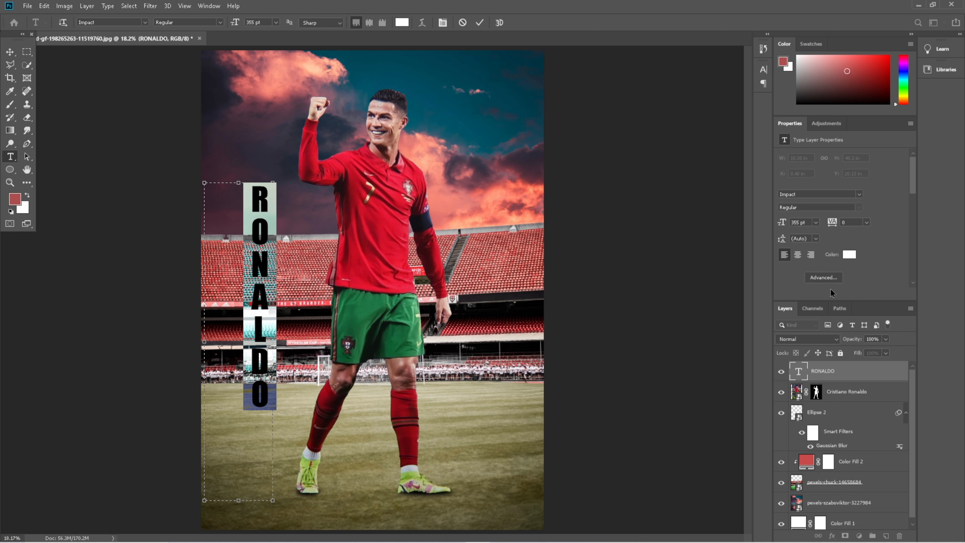
left_click(8, 51)
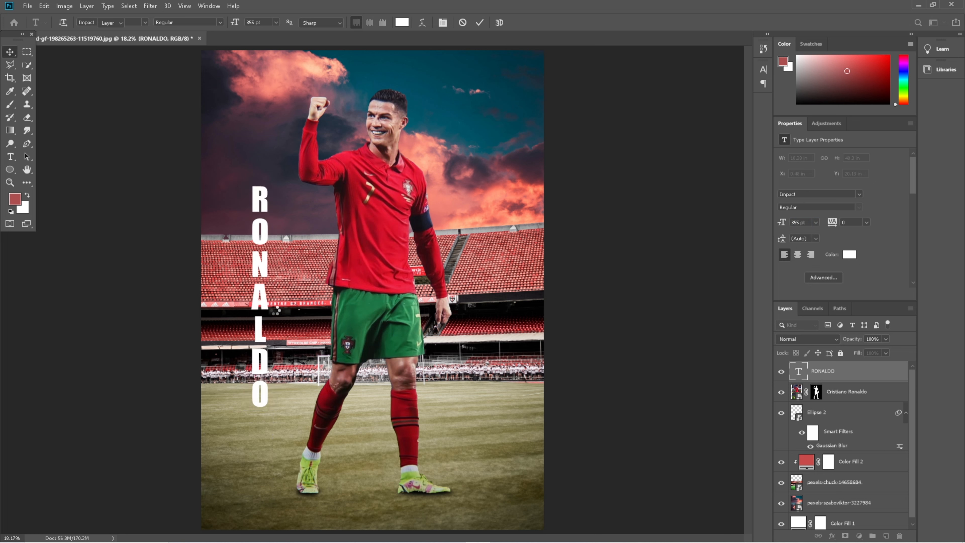
mouse_move(270, 310)
left_mouse_down()
mouse_move(268, 286)
mouse_move(277, 301)
left_mouse_up()
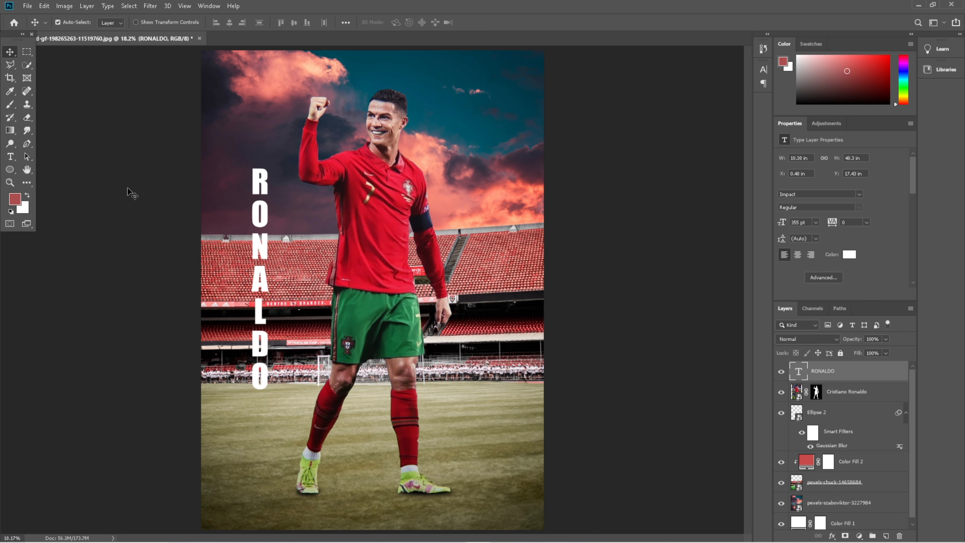
left_click_drag(263, 253, 253, 252)
Convert the RONALDO text to a smart object and enlarge it to about 3.9 by 50.6 in, extending from sky to pitch
right_click(814, 369)
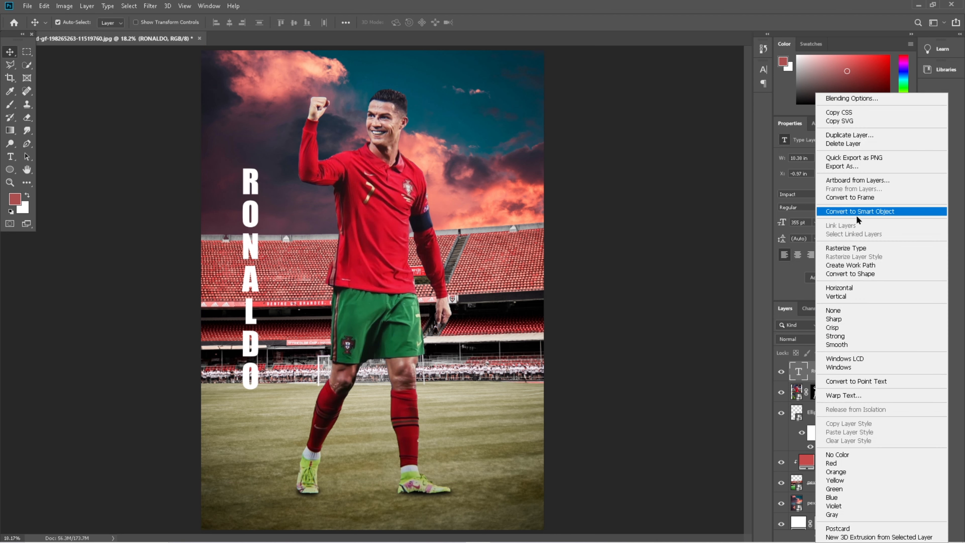
left_click(857, 213)
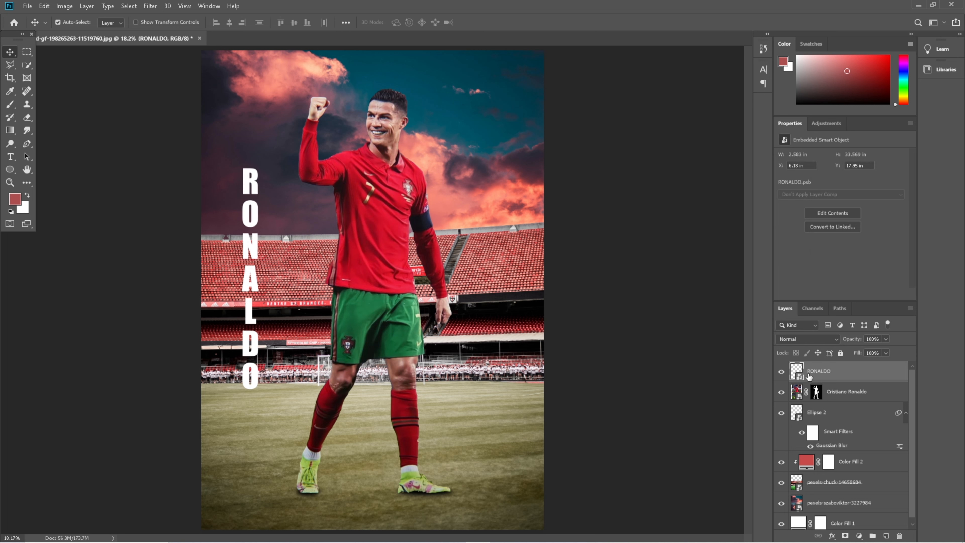
left_click_drag(357, 294, 357, 294)
key("ctrl+t")
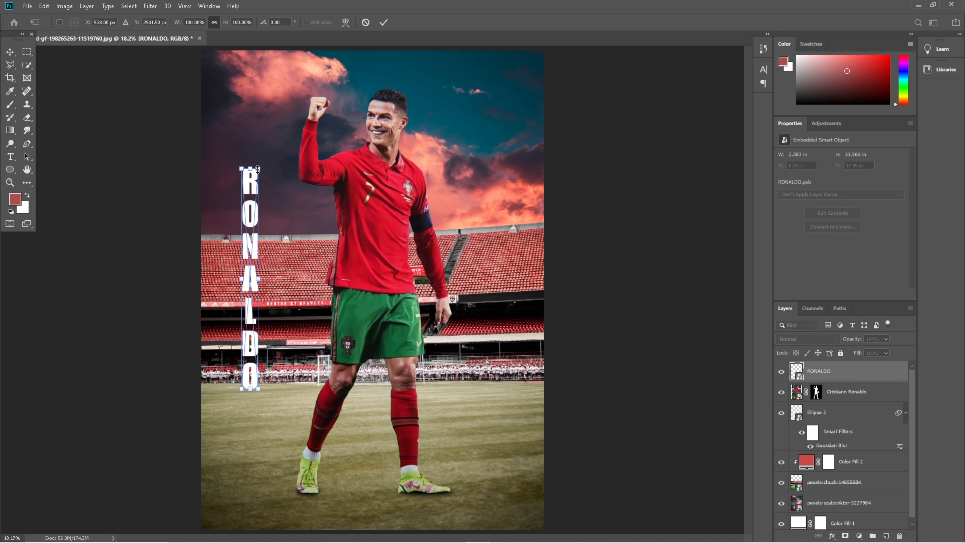
left_click_drag(260, 165, 326, 99)
left_click_drag(240, 390, 212, 429)
left_click(384, 22)
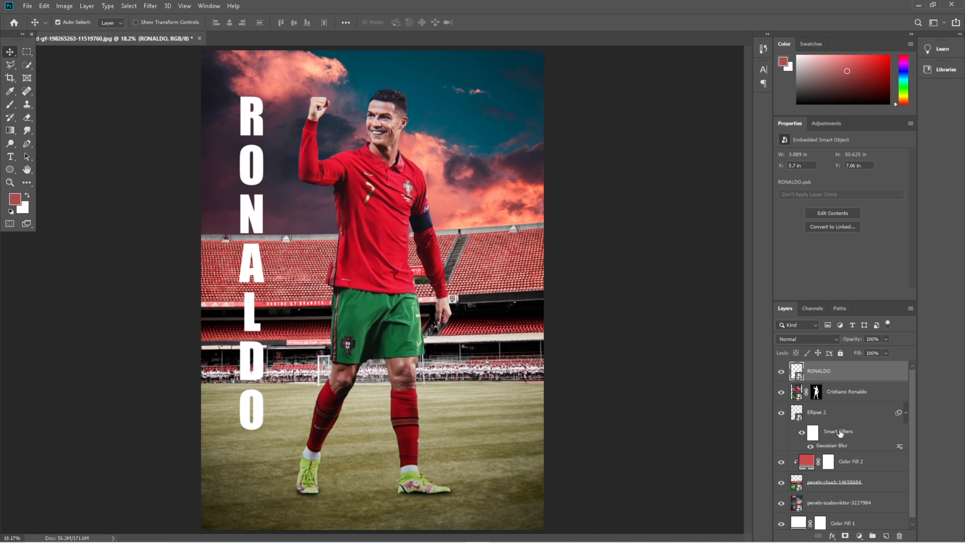
Draw an ellipse about 342 by 122 px under the last letter of RONALDO and fill it with black
left_click(9, 169)
left_click_drag(241, 425, 273, 436)
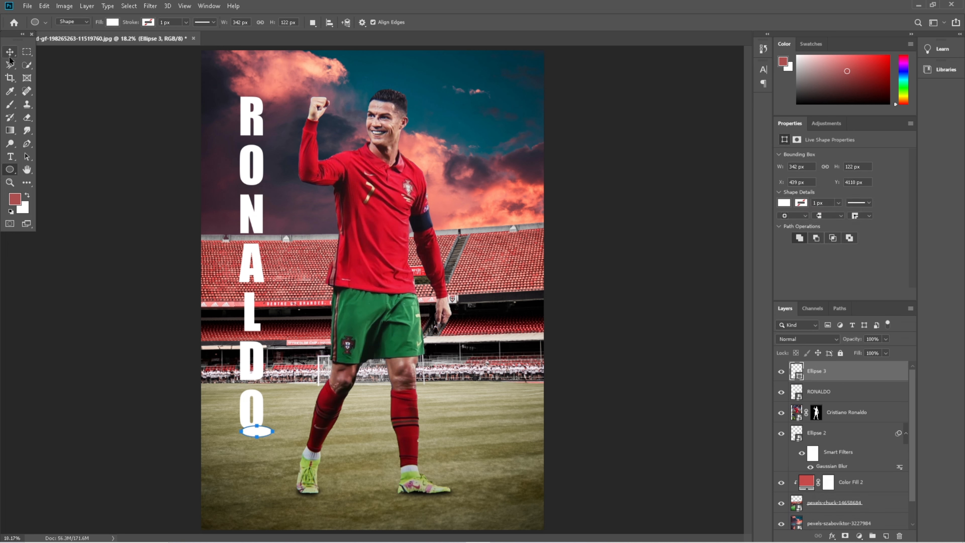
left_click(784, 202)
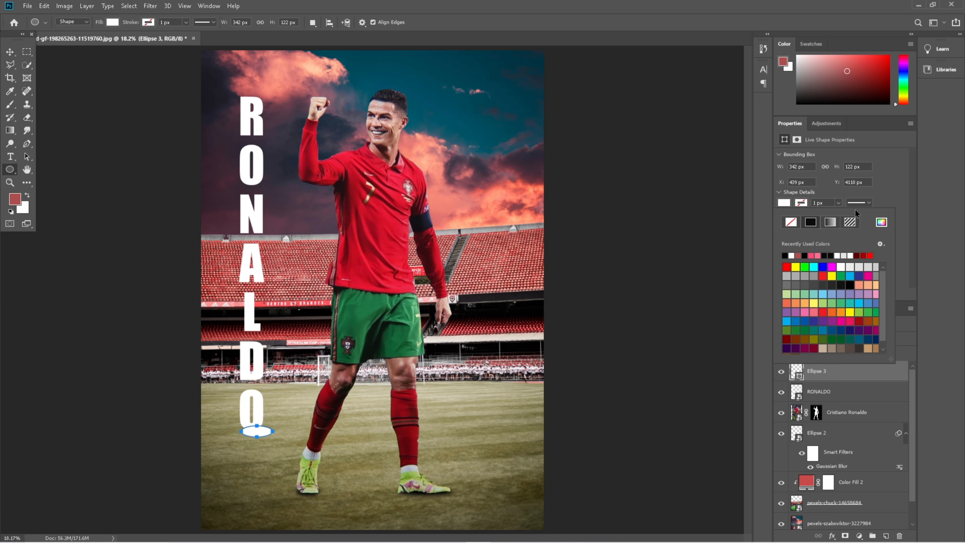
left_click(897, 189)
Place the black ellipse below the RONALDO layer and fit it to about 311 by 105 px, centred under the letter O
left_click_drag(825, 376, 823, 402)
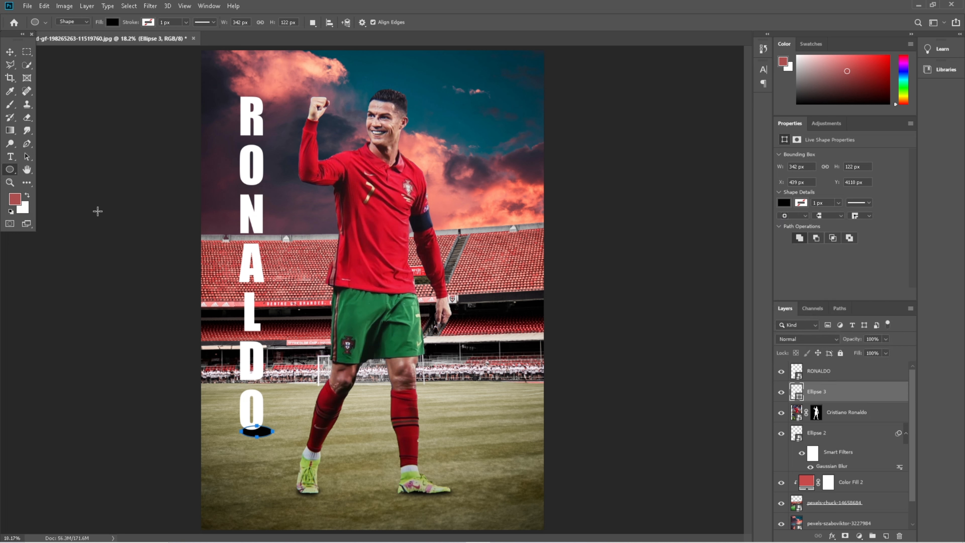
left_click(10, 51)
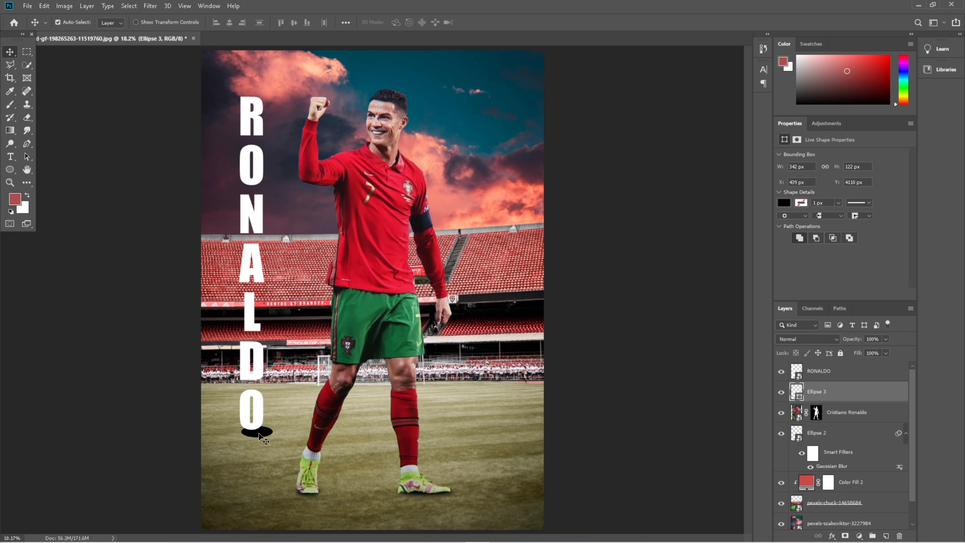
left_click_drag(257, 436, 256, 433)
key("ctrl+t")
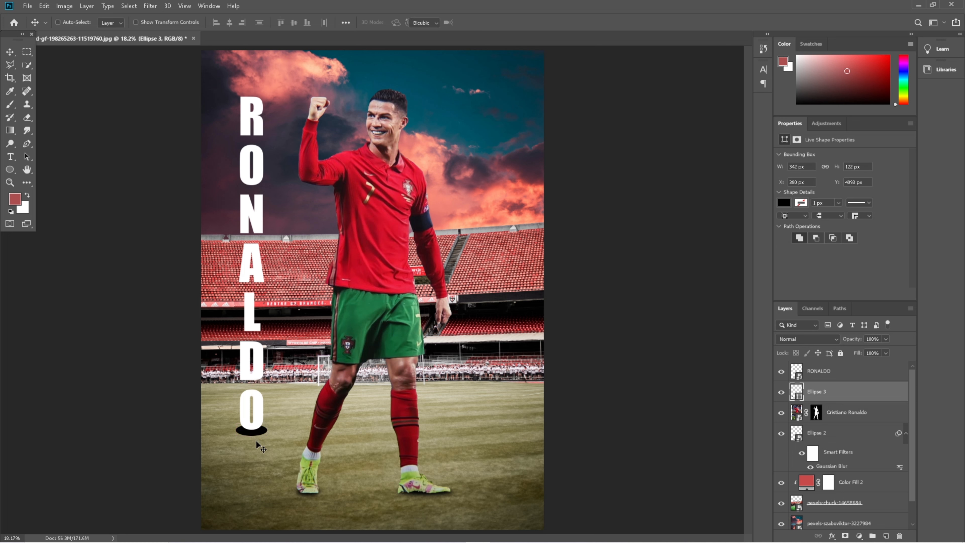
left_click_drag(265, 437, 262, 435)
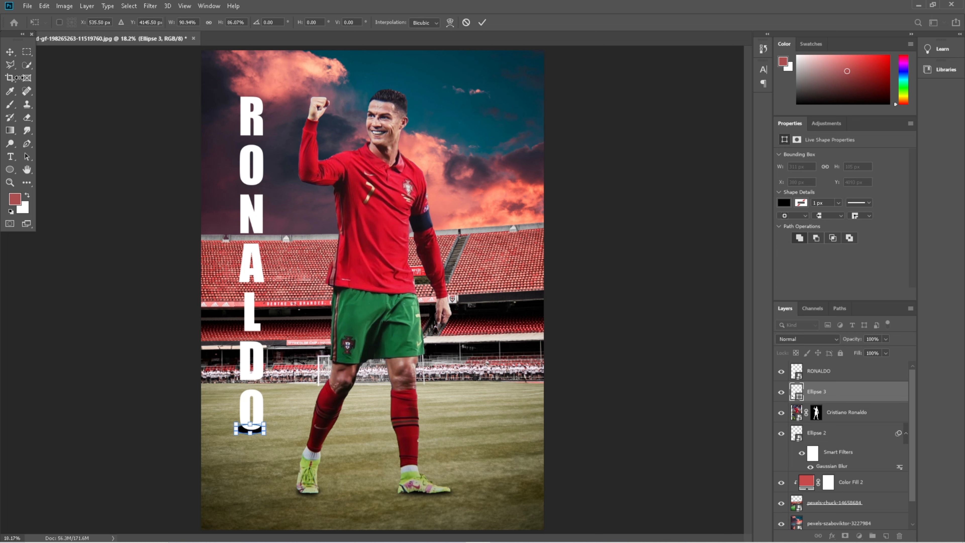
left_click(10, 51)
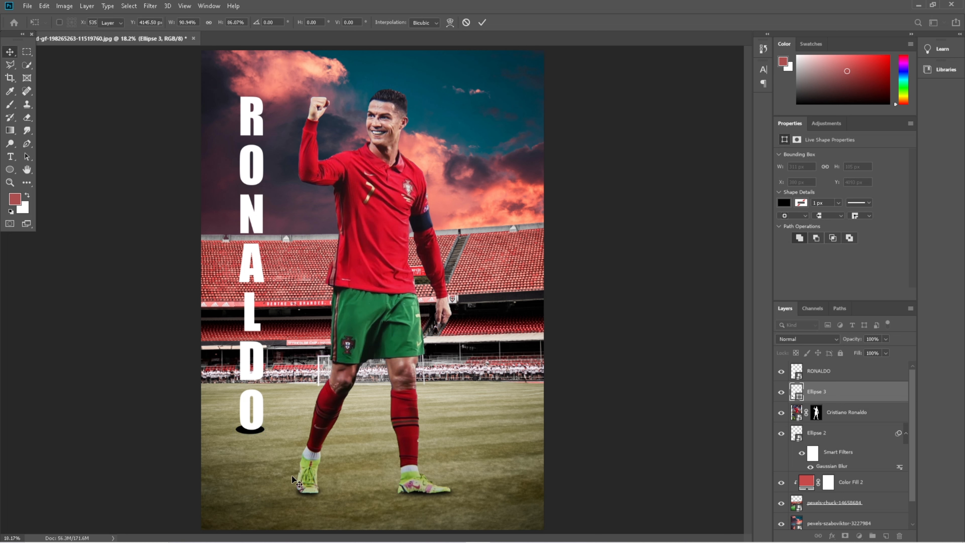
left_click(250, 437)
left_click_drag(249, 434, 247, 435)
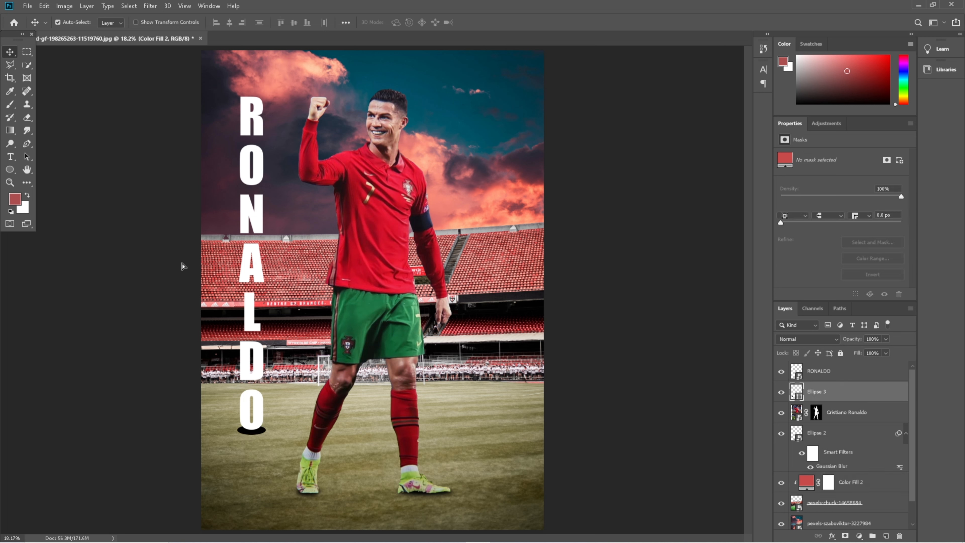
Convert the ellipse under the text to a smart object and apply a Gaussian Blur with a radius of 30.4 pixels
left_click(150, 6)
mouse_move(199, 121)
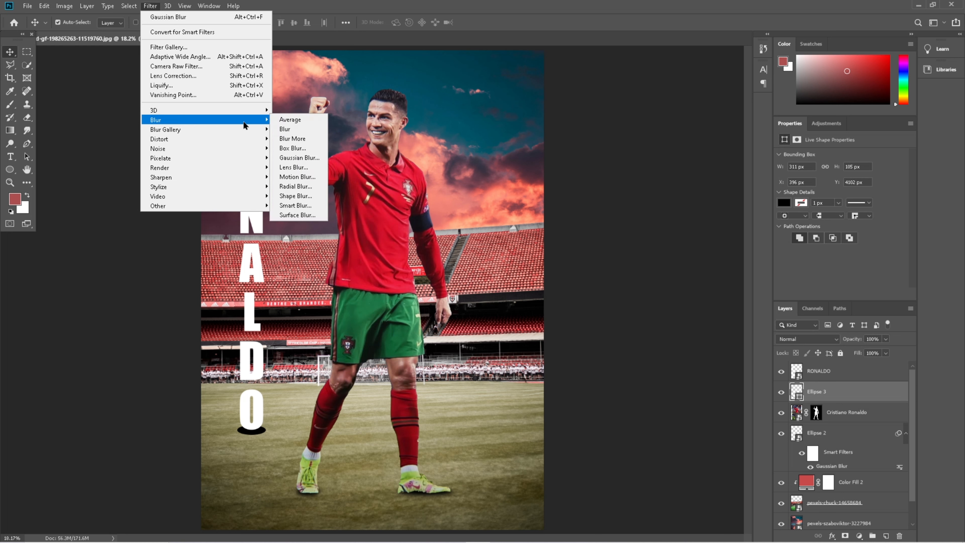
left_click(309, 162)
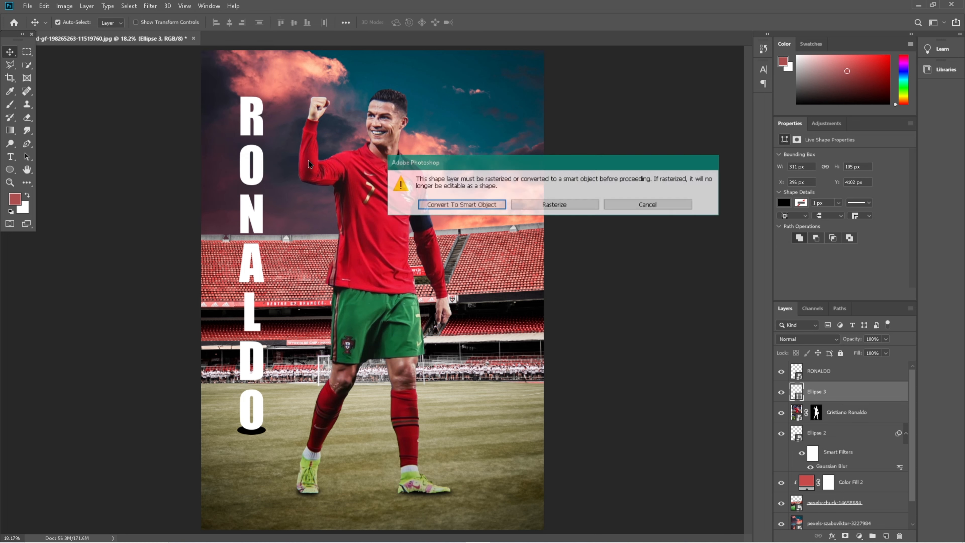
left_click(462, 209)
key("ctrl+alt+f")
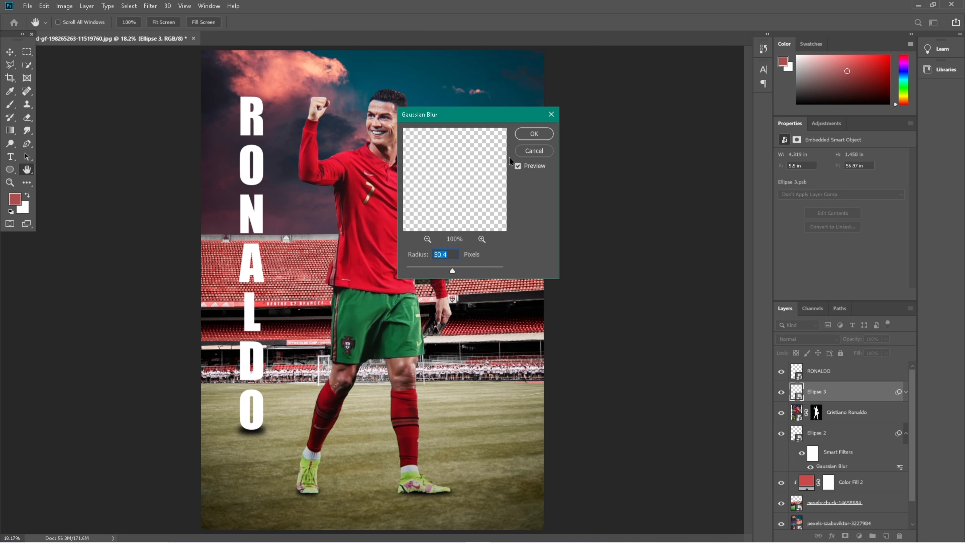
left_click(534, 134)
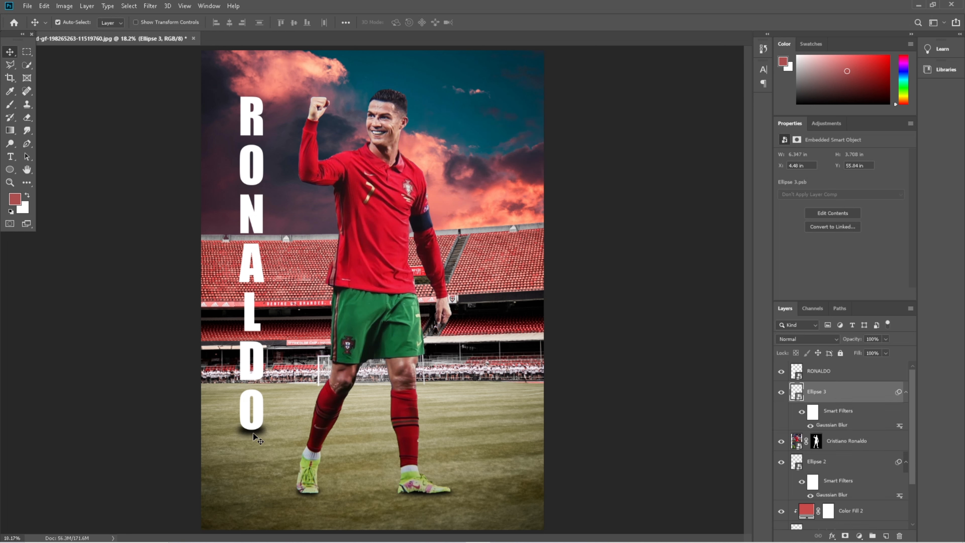
Scale the blurred ellipse shadow to 120.65% centred under the letter O, and select the RONALDO layer
left_click_drag(253, 433, 257, 433)
key("ctrl+t")
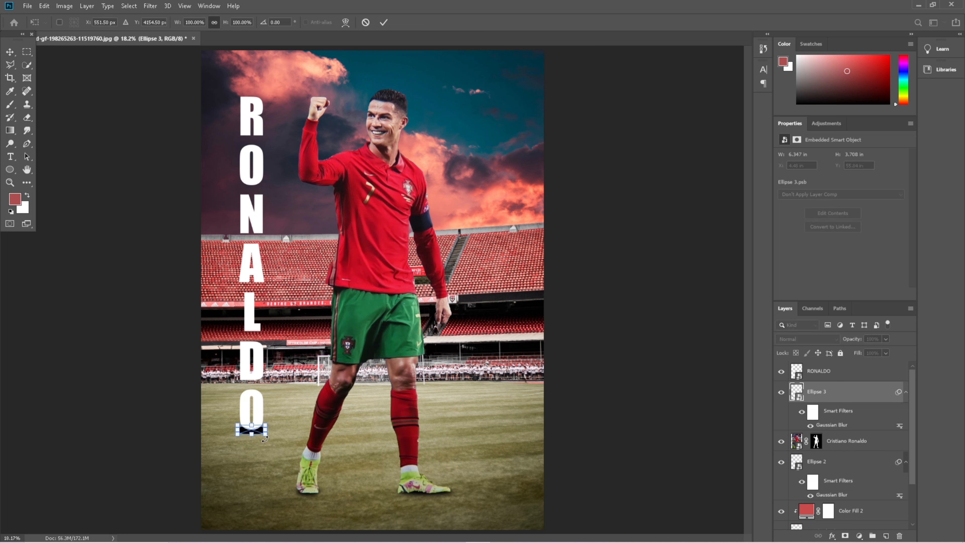
left_click_drag(269, 435, 256, 433)
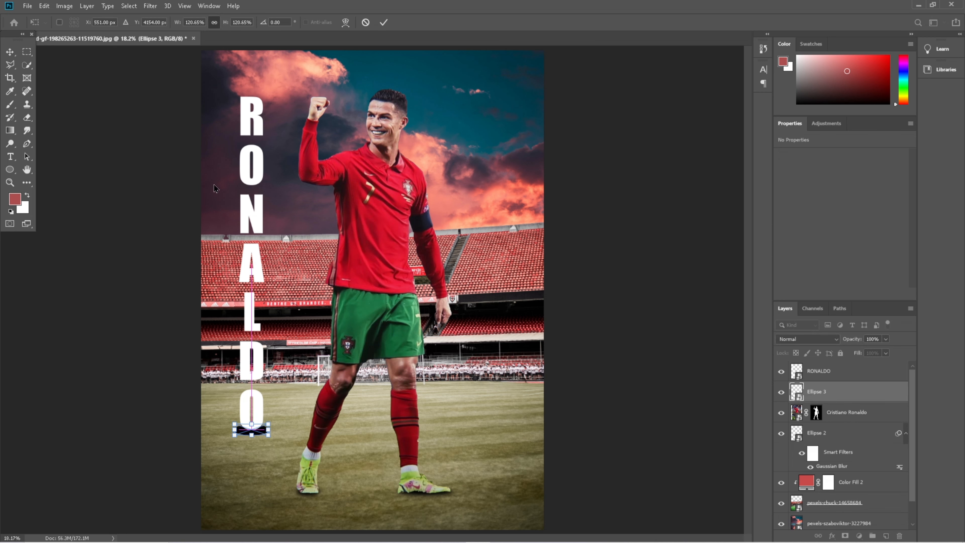
left_click(383, 22)
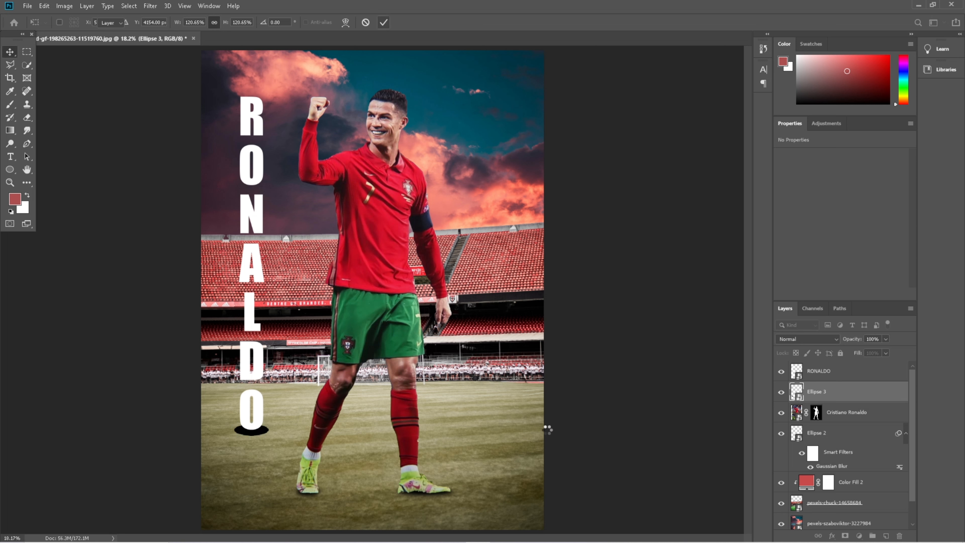
key("ctrl+f")
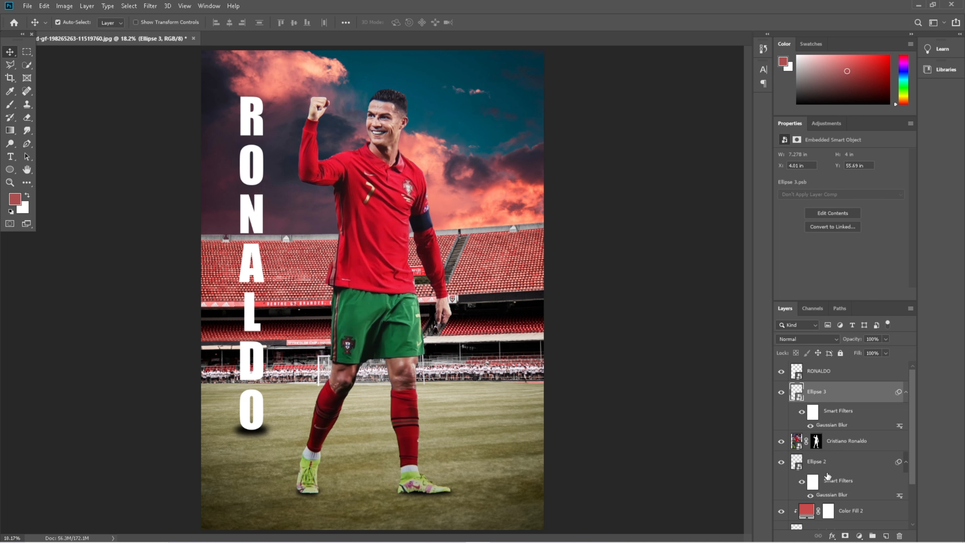
left_click(837, 365)
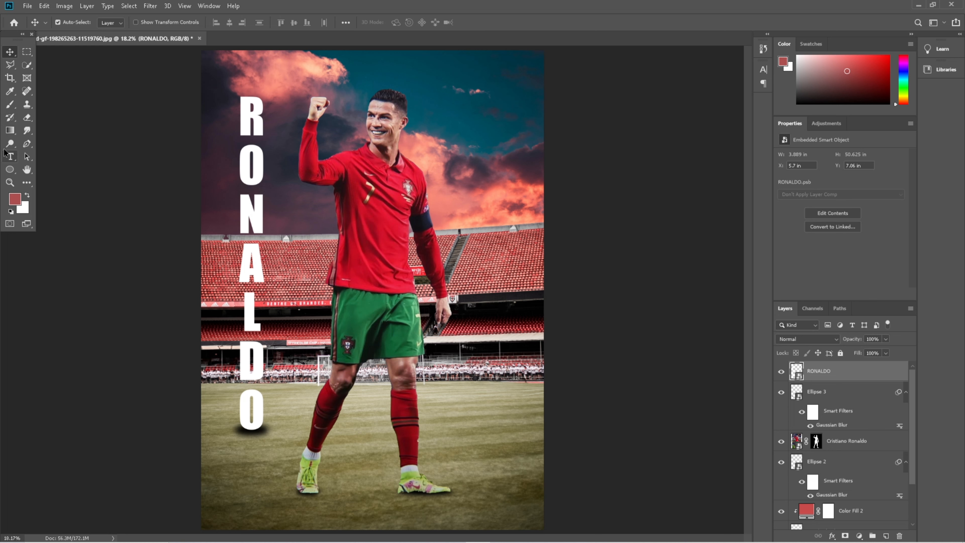
Create a centred 60 pt white Lorem ipsum paragraph in a wide text box across the grass below the player's feet
left_click(10, 157)
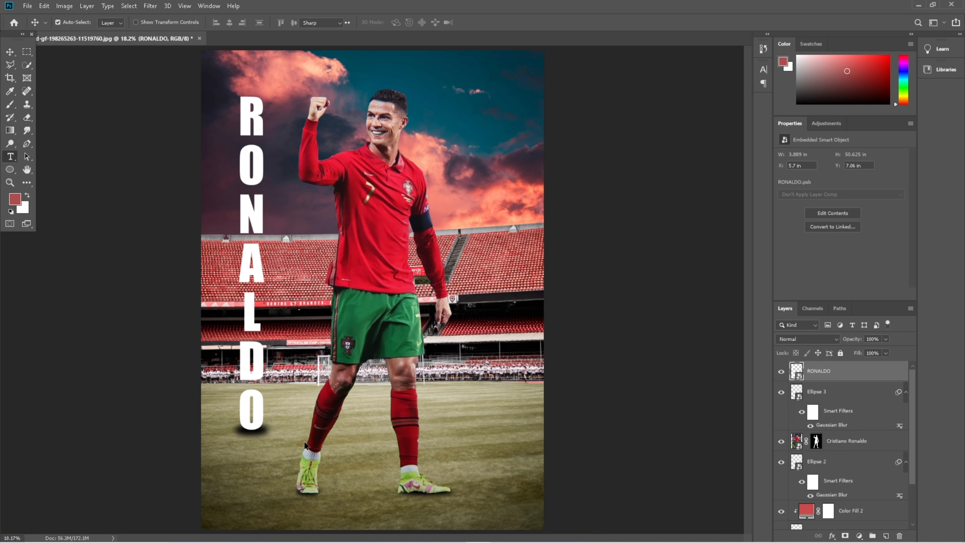
left_click_drag(223, 505, 527, 524)
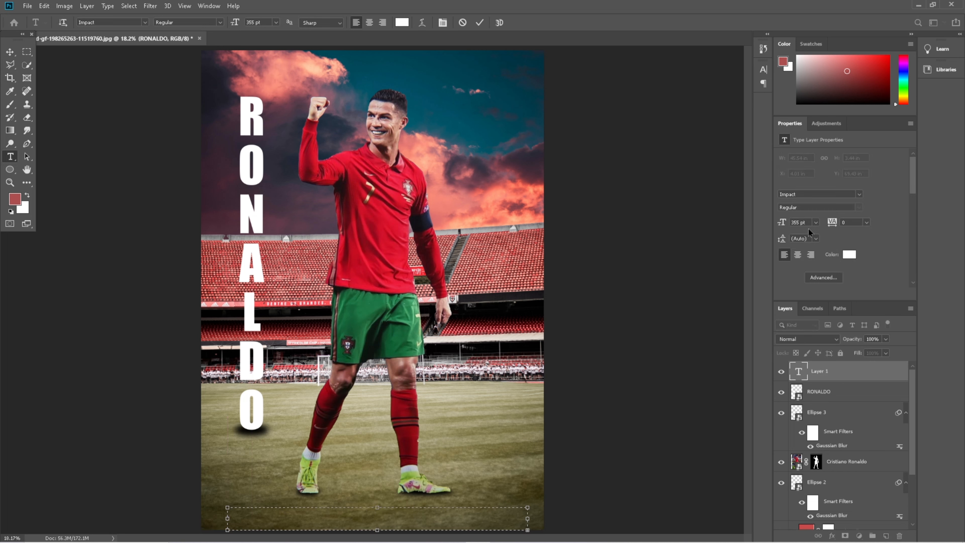
left_click(816, 222)
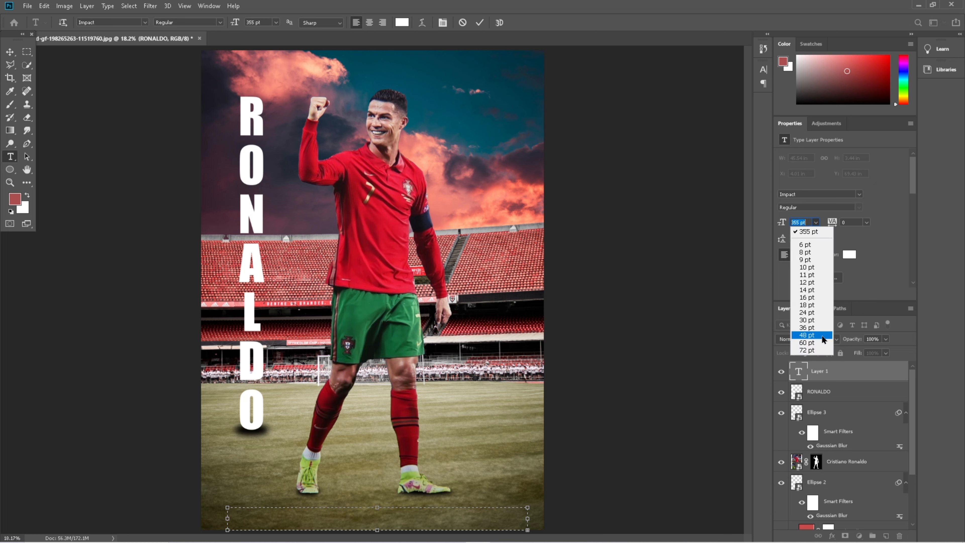
left_click(822, 335)
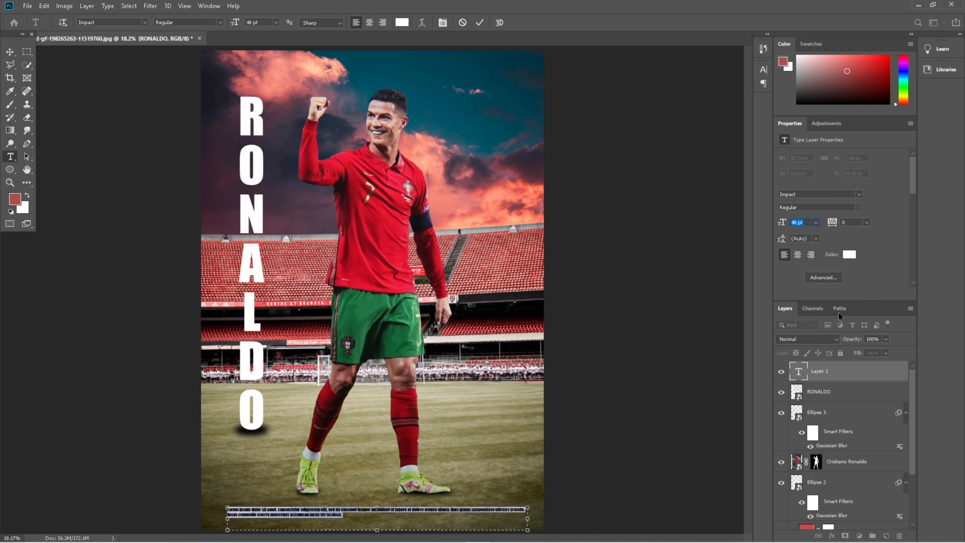
left_click(797, 258)
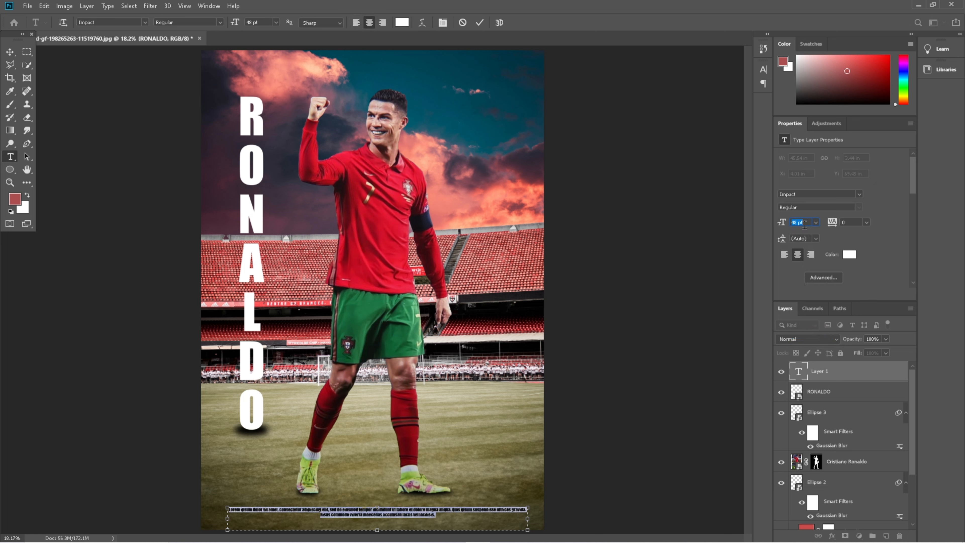
left_click(815, 223)
left_click(813, 344)
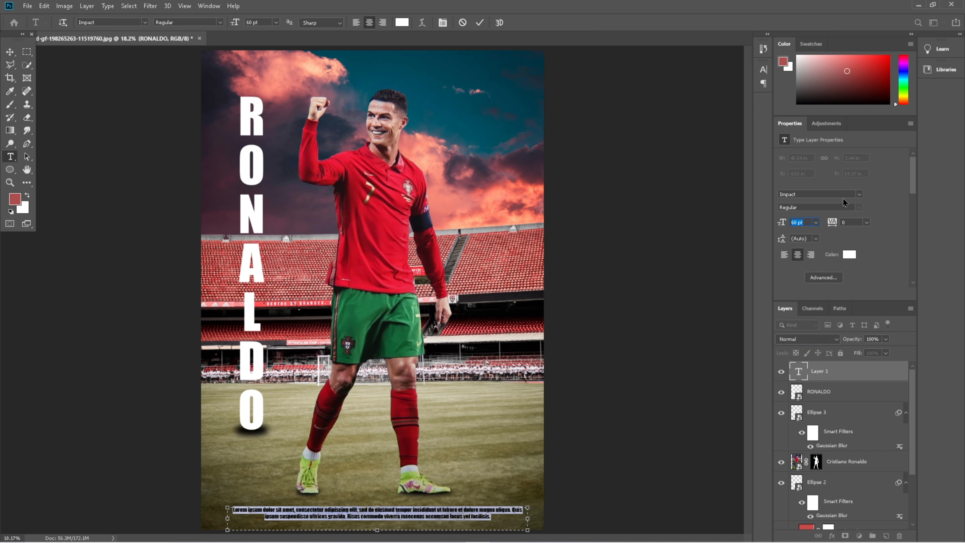
Change the Lorem ipsum paragraph's font to Chiller and commit the text
left_click(859, 195)
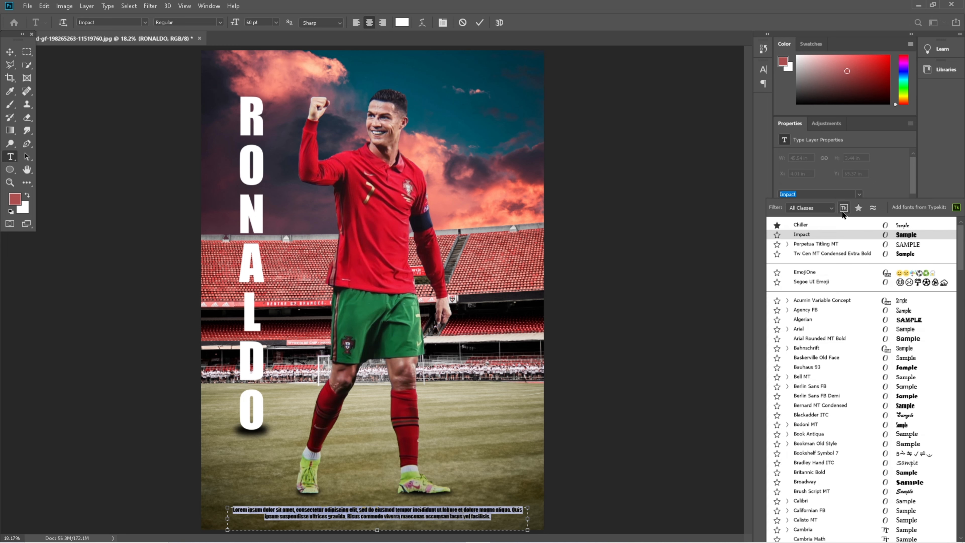
left_click(833, 224)
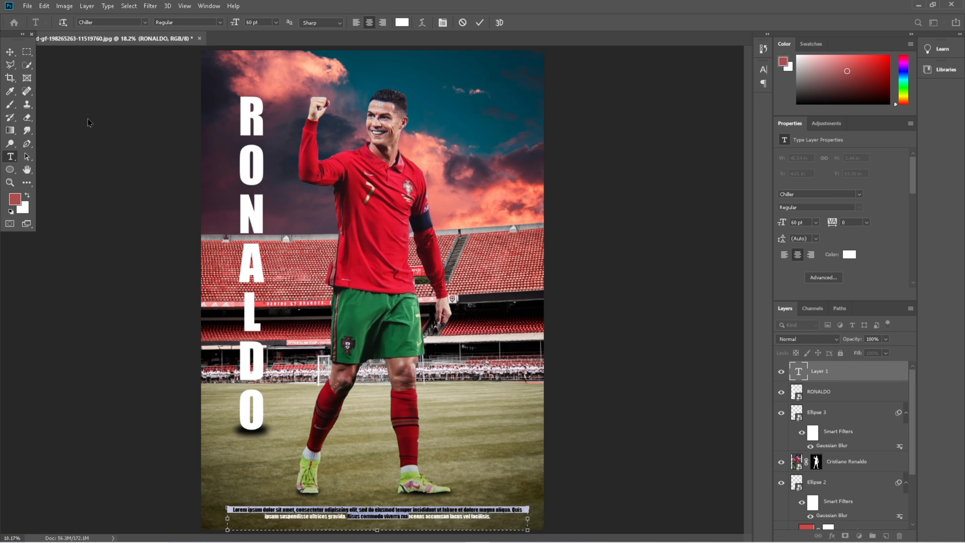
left_click(9, 55)
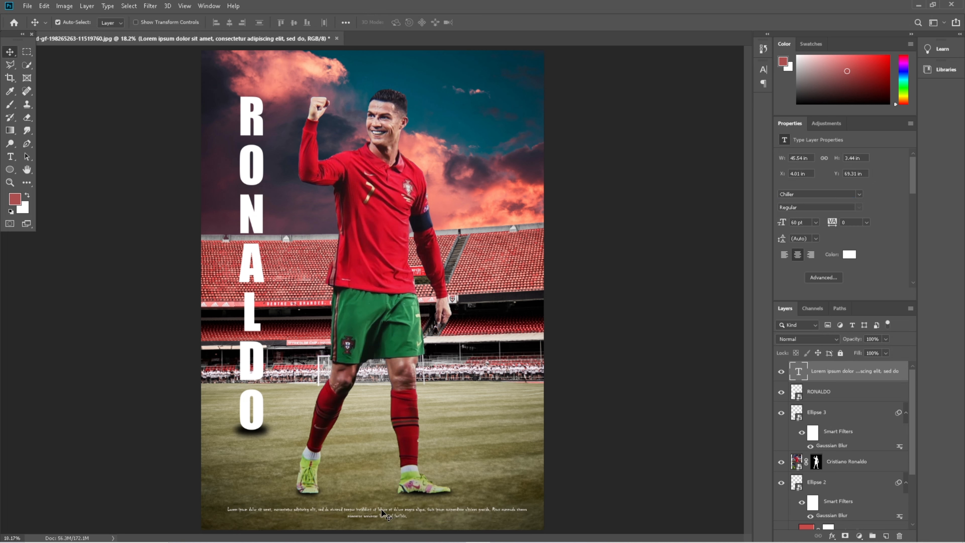
Set the Lorem ipsum paragraph's size to 72 pt and move it slightly up, to a Y position of about 68.65 in
left_click(357, 524)
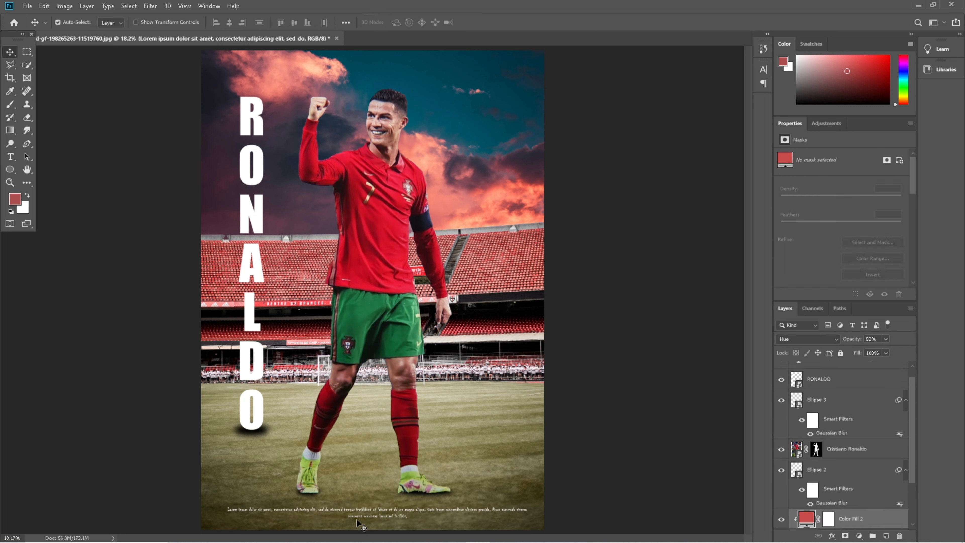
left_click(384, 513)
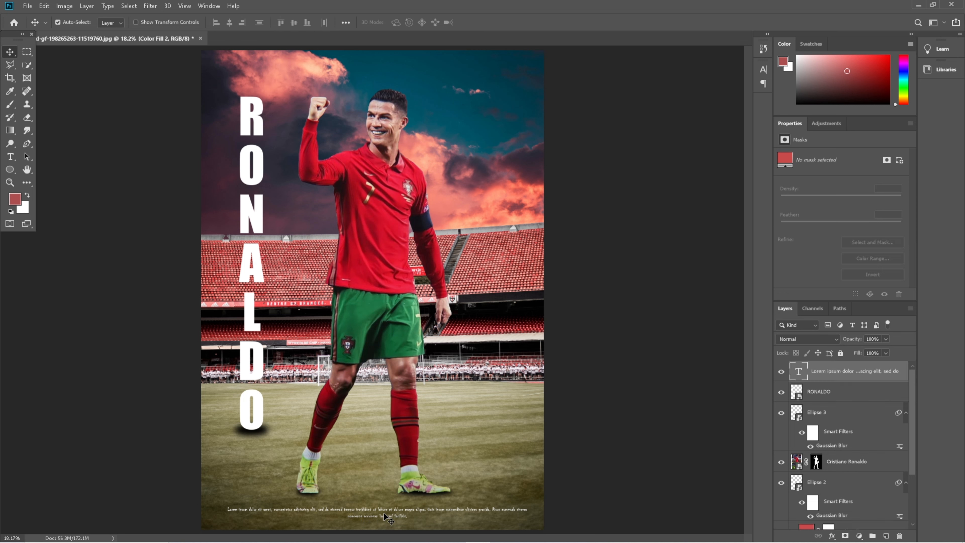
key("t")
left_click(384, 513)
key("ctrl+a")
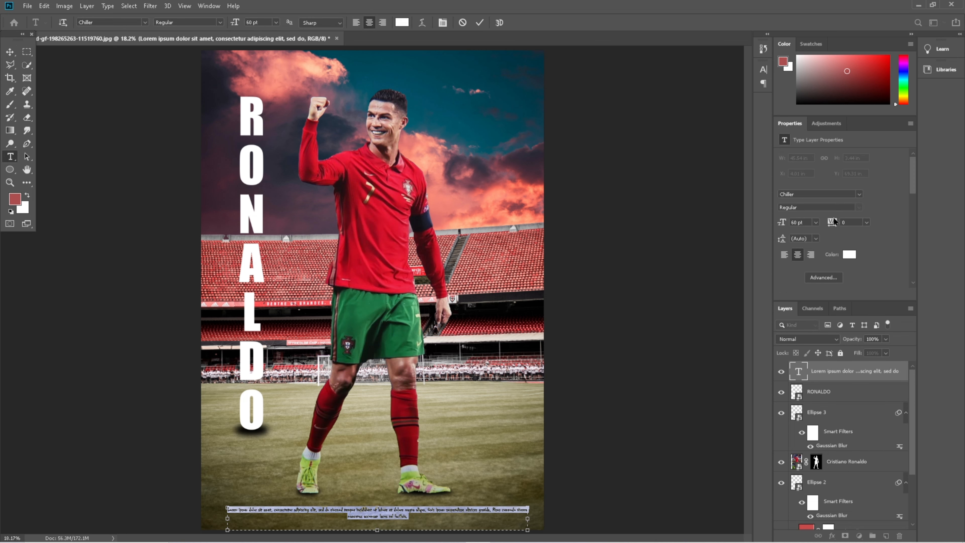
left_click(816, 222)
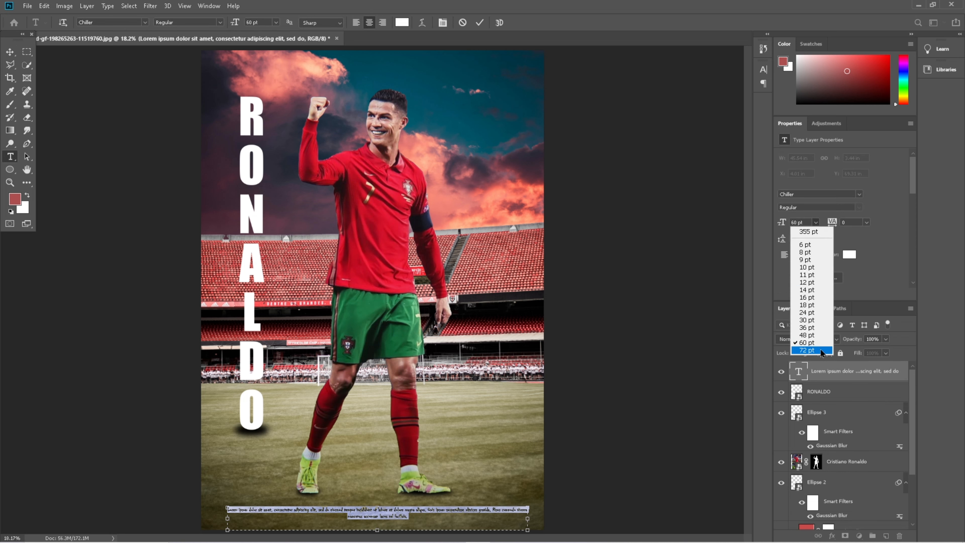
left_click(812, 353)
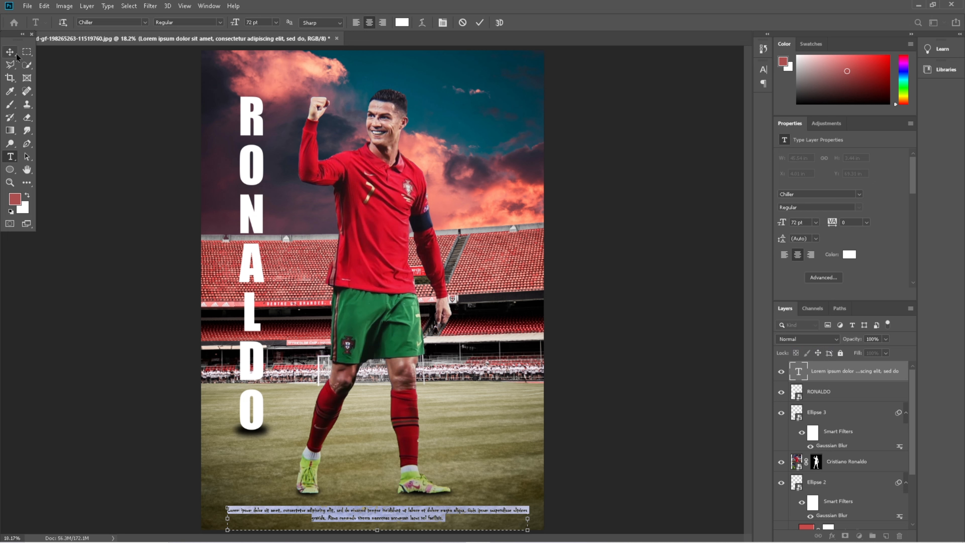
left_click(10, 51)
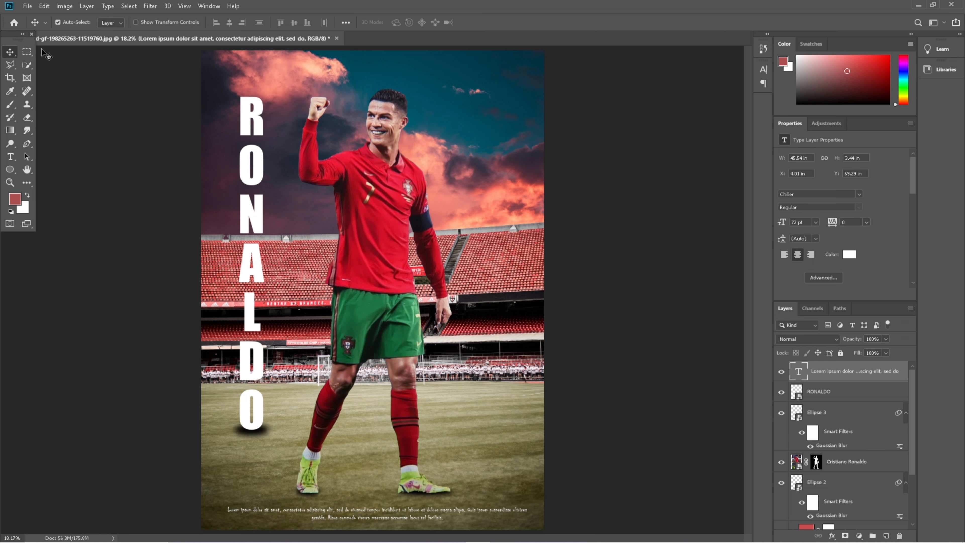
left_click(157, 171)
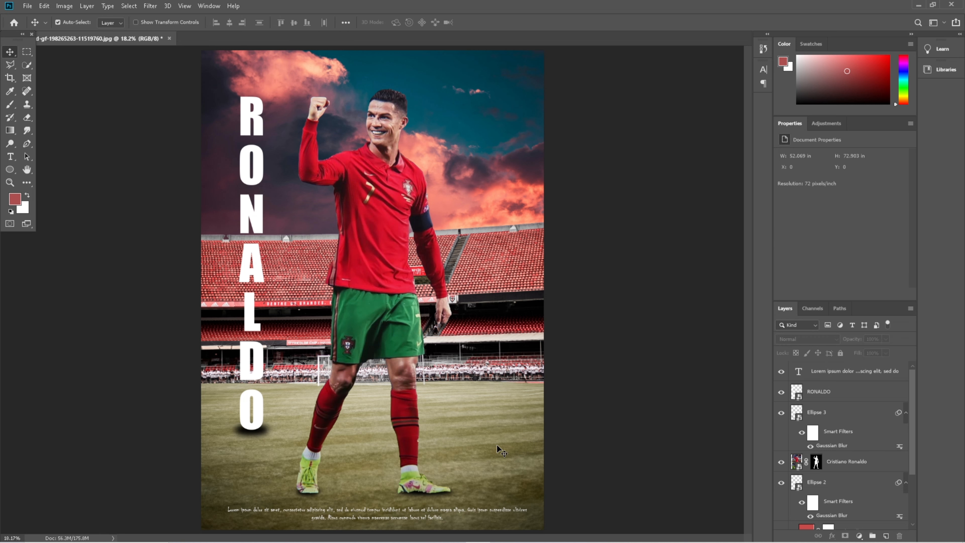
left_click_drag(399, 514, 399, 510)
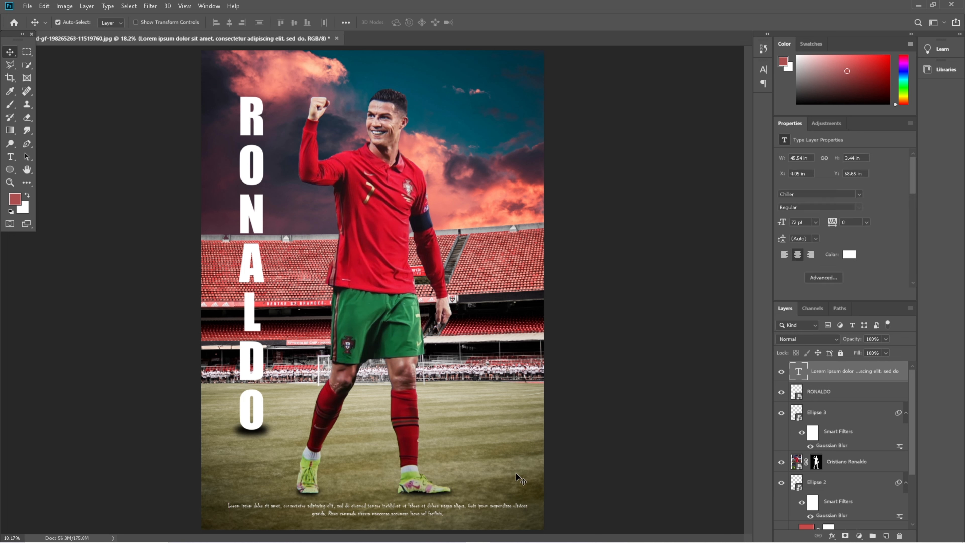
key("ctrl")
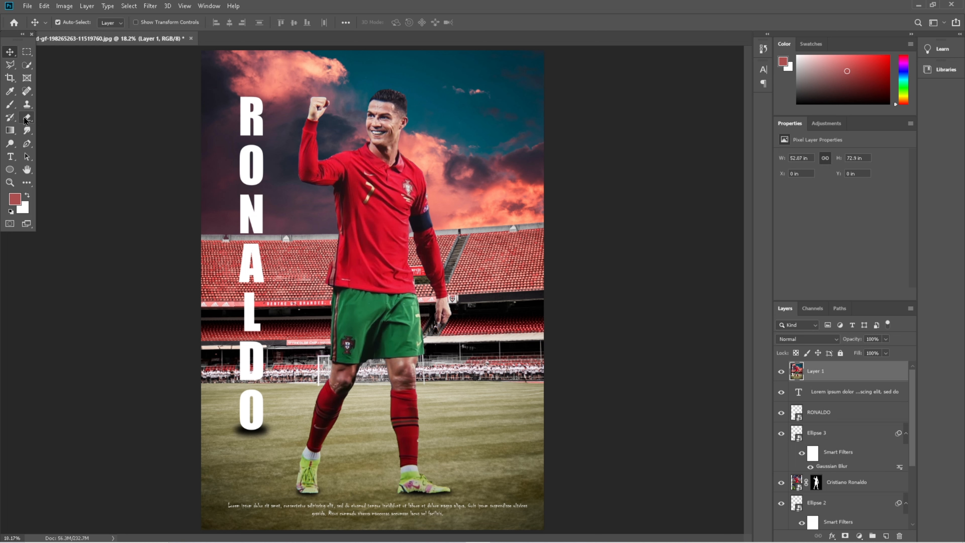
left_click(150, 6)
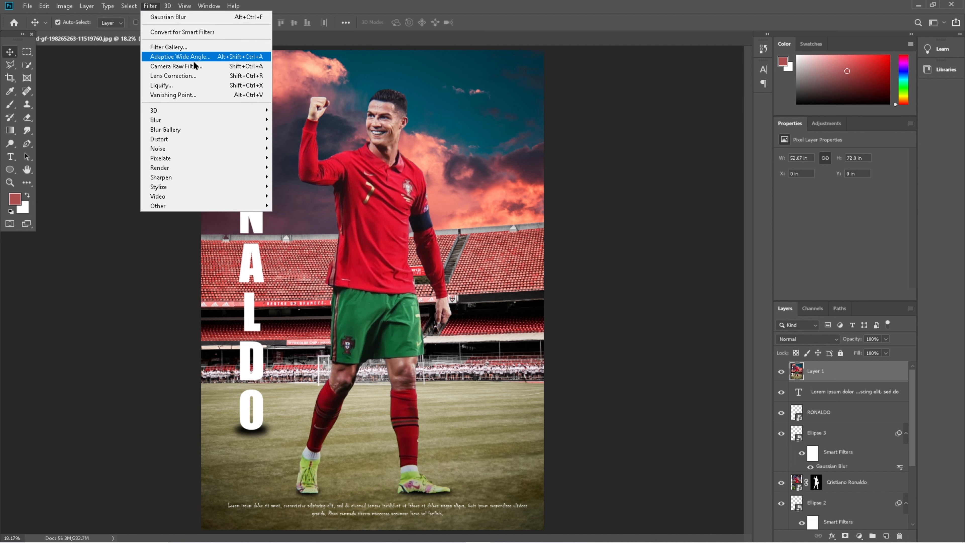
key("Escape")
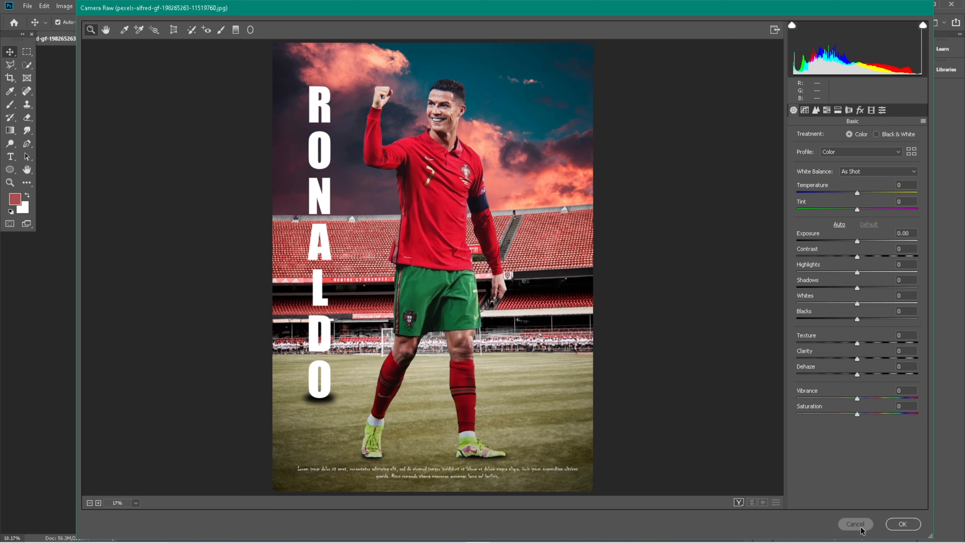
left_click(903, 524)
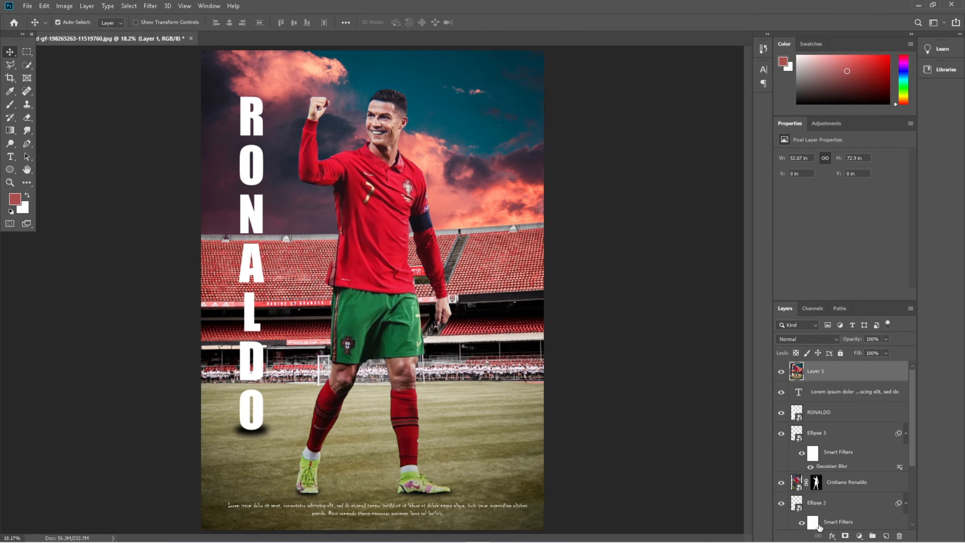
left_click(850, 486)
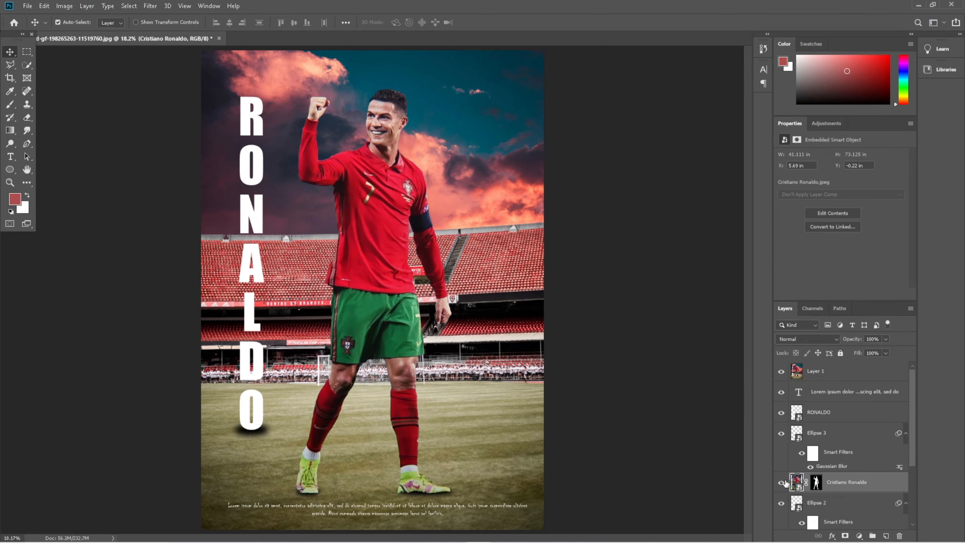
left_click(822, 370)
key("Delete")
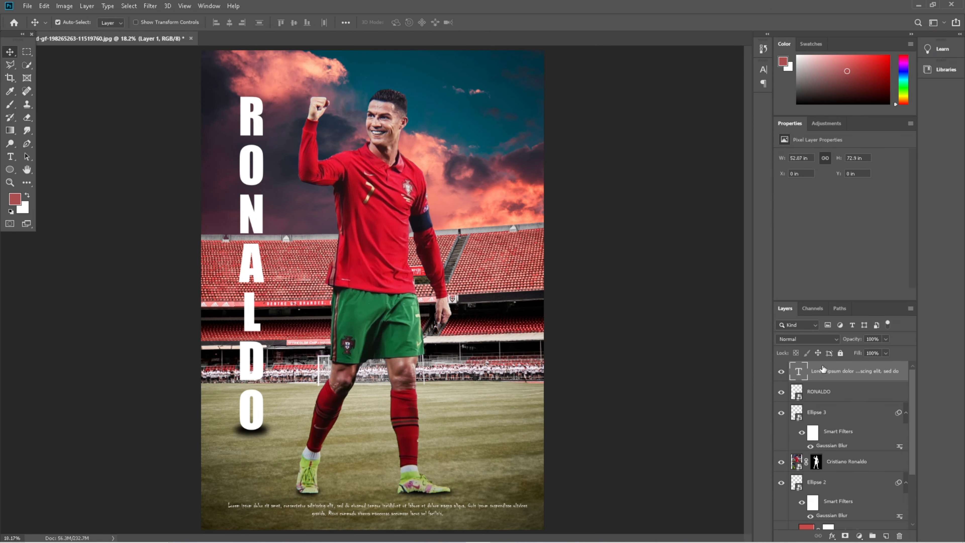
Apply a Hue/Saturation adjustment with saturation -21 to the Cristiano Ronaldo layer
left_click(840, 466)
left_click(780, 463)
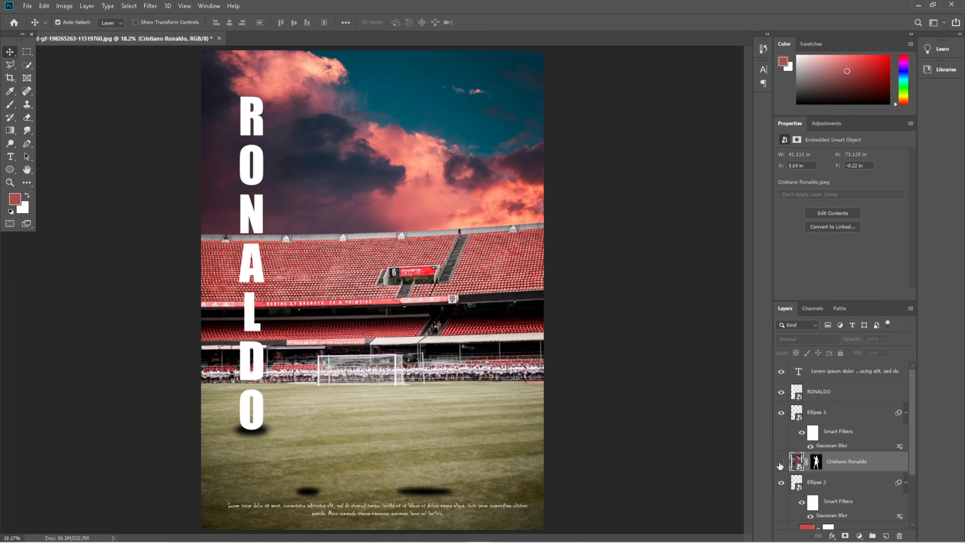
left_click(781, 463)
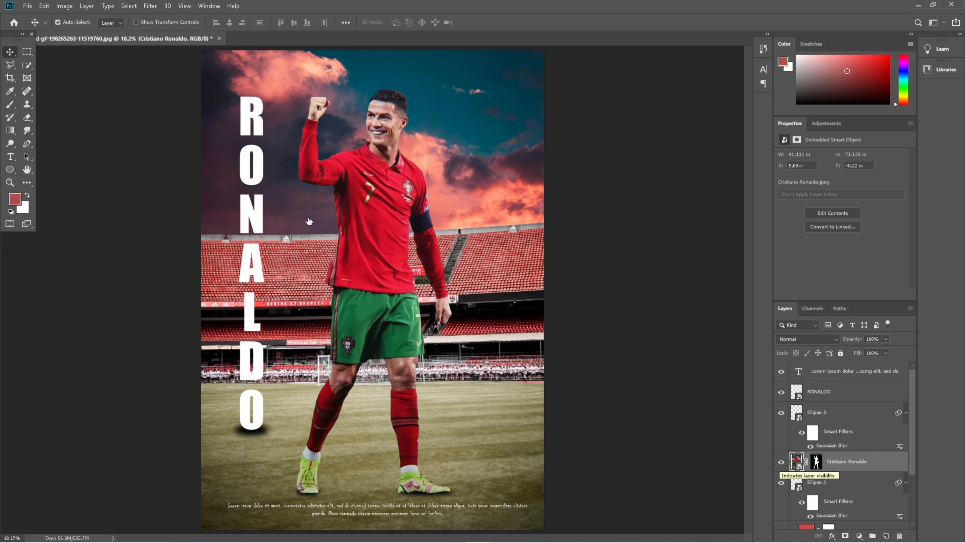
left_click(65, 5)
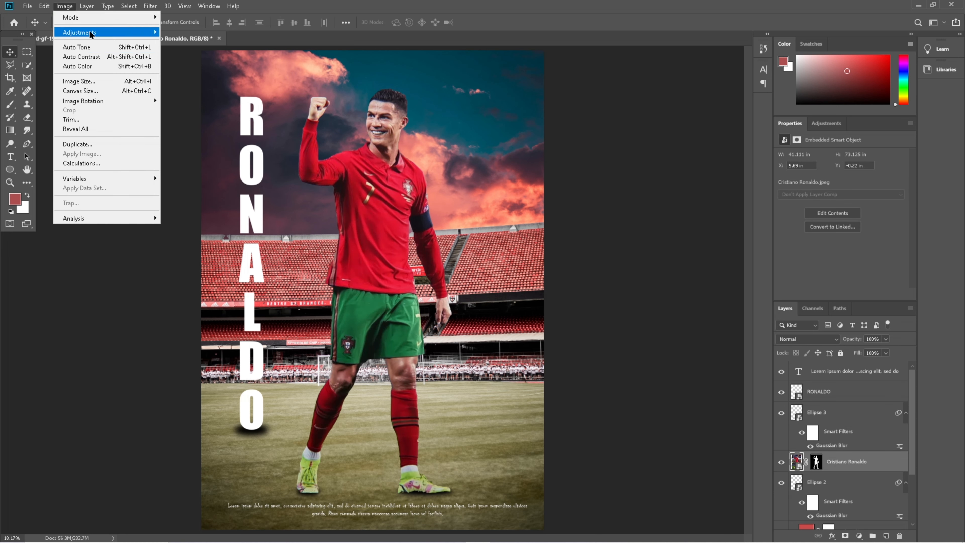
mouse_move(91, 33)
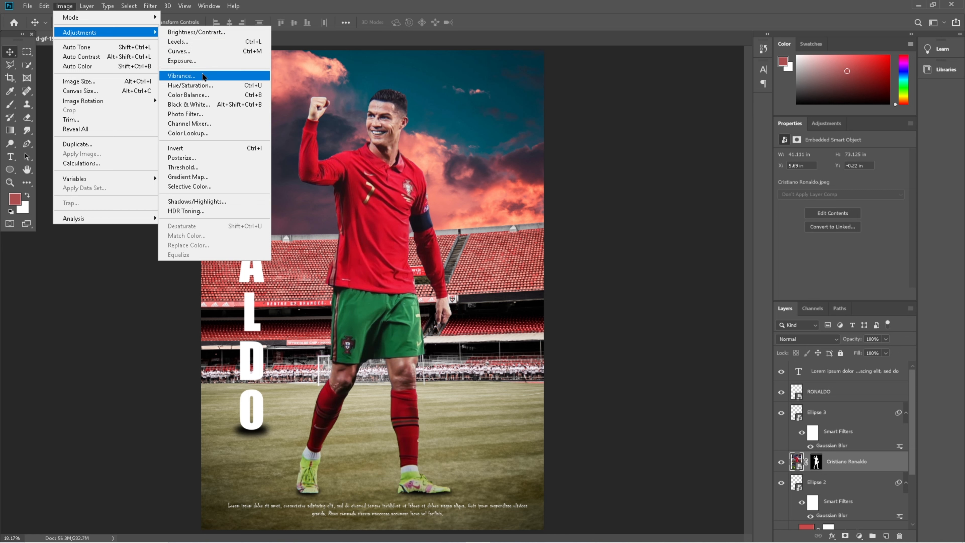
left_click(203, 85)
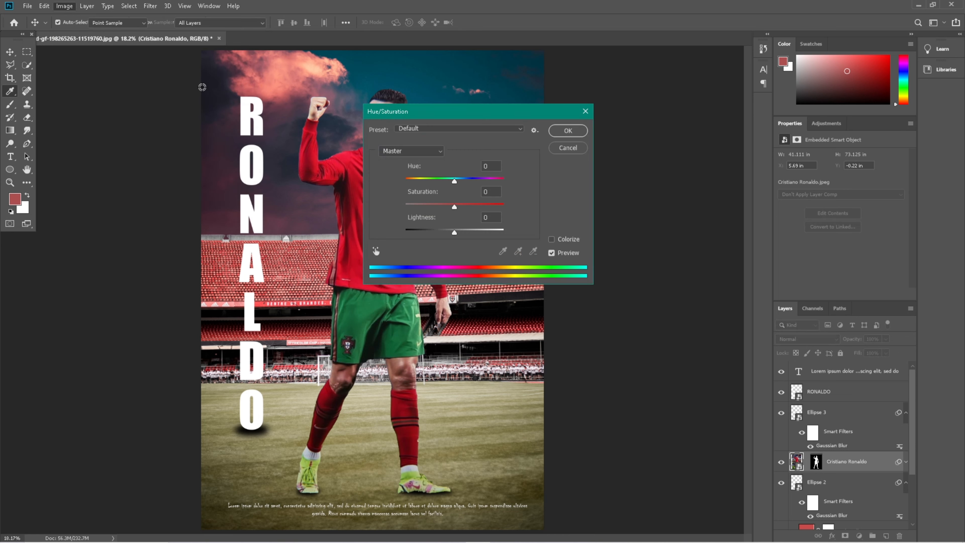
mouse_move(459, 208)
left_mouse_down()
mouse_move(470, 211)
mouse_move(444, 215)
left_mouse_up()
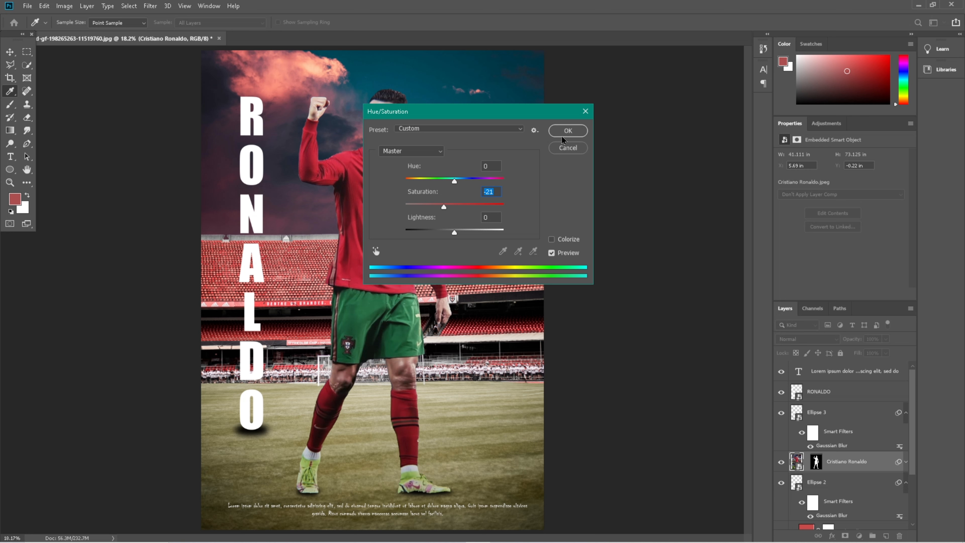
left_click(567, 130)
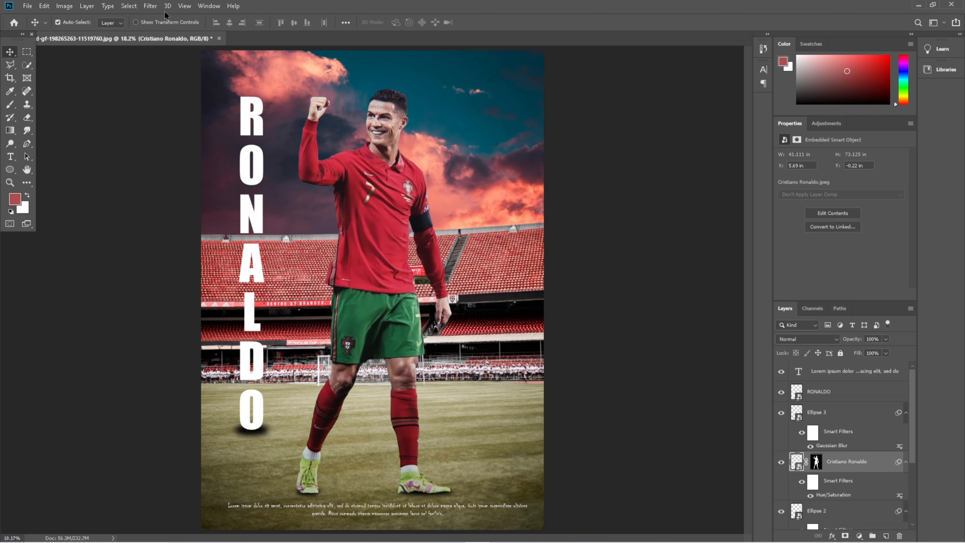
Apply a Color Balance adjustment to the Cristiano Ronaldo layer with midtone levels 0, 0, 0 and luminosity preserved
left_click(64, 6)
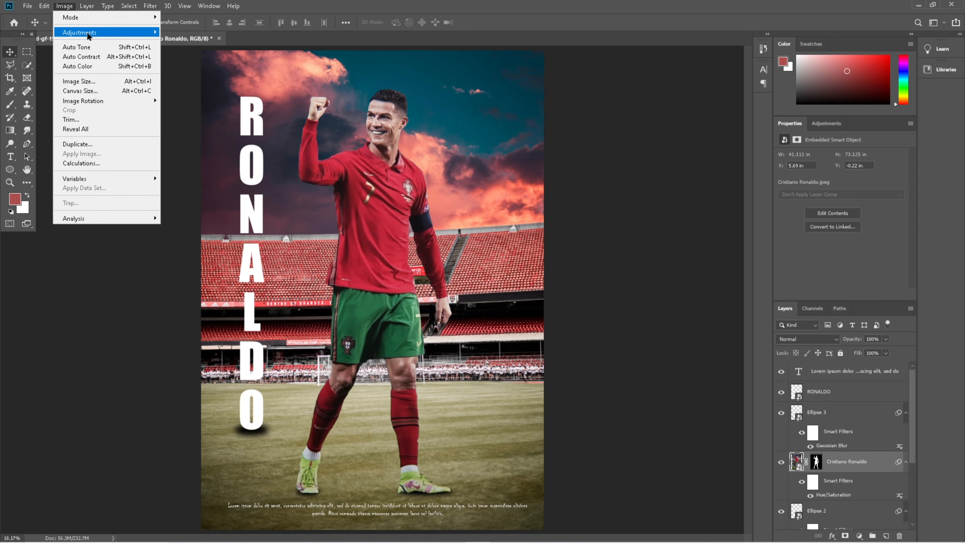
mouse_move(90, 33)
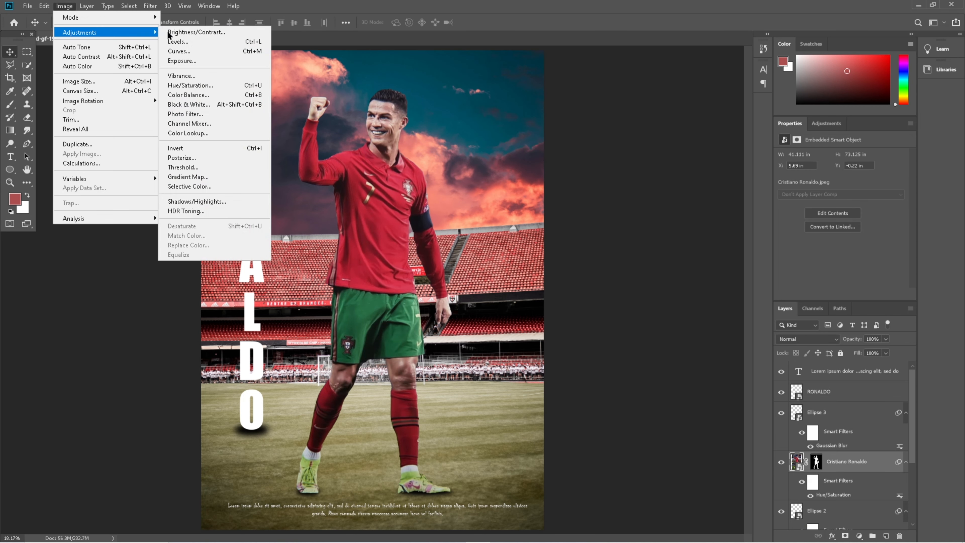
left_click(209, 98)
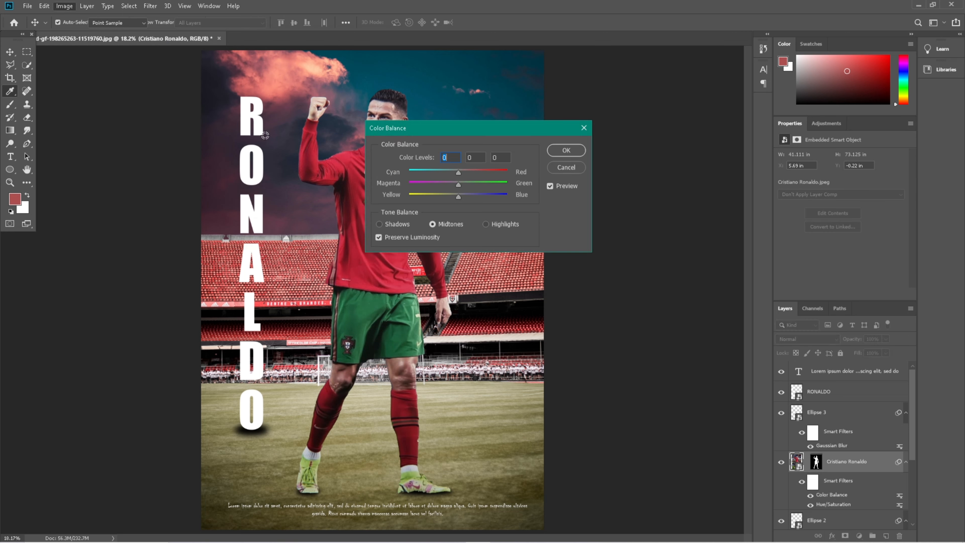
left_click(567, 151)
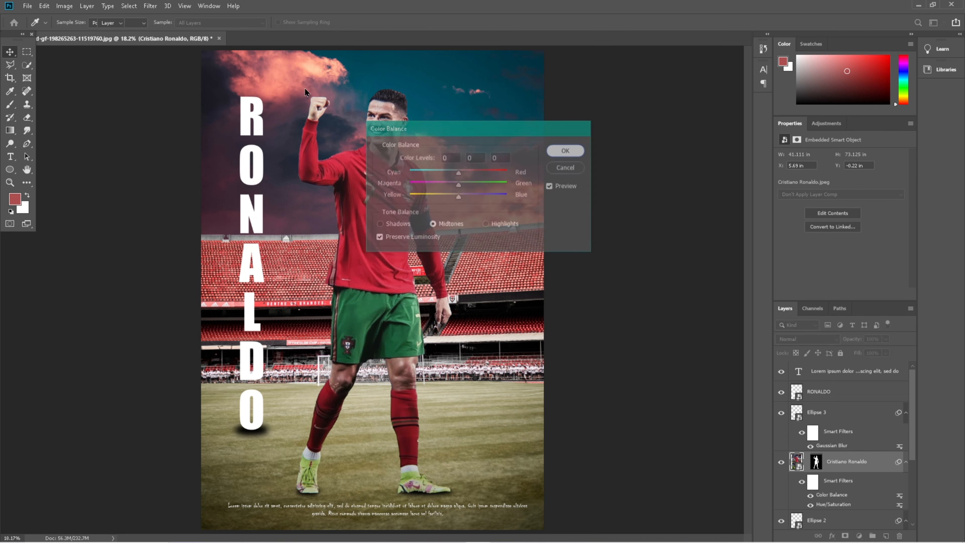
key("v")
left_click(150, 6)
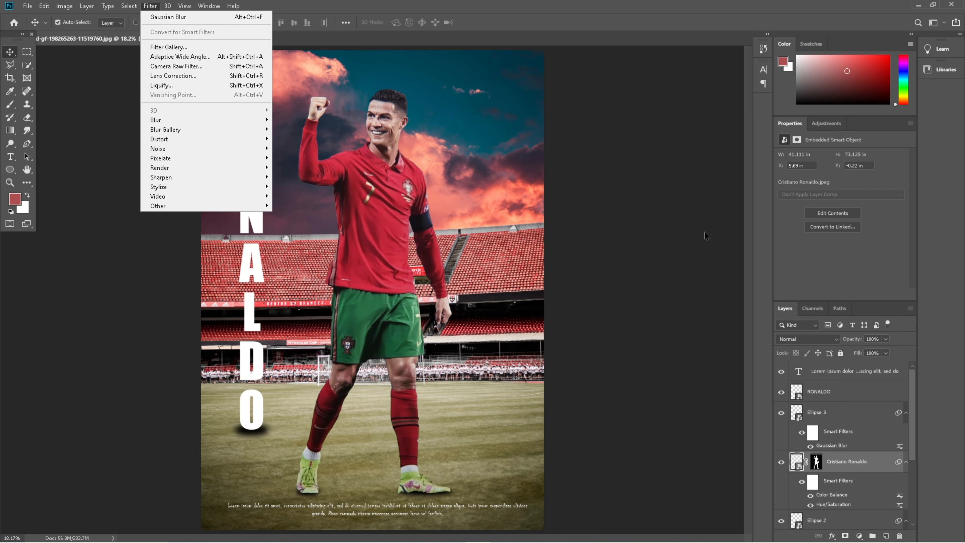
left_click(783, 433)
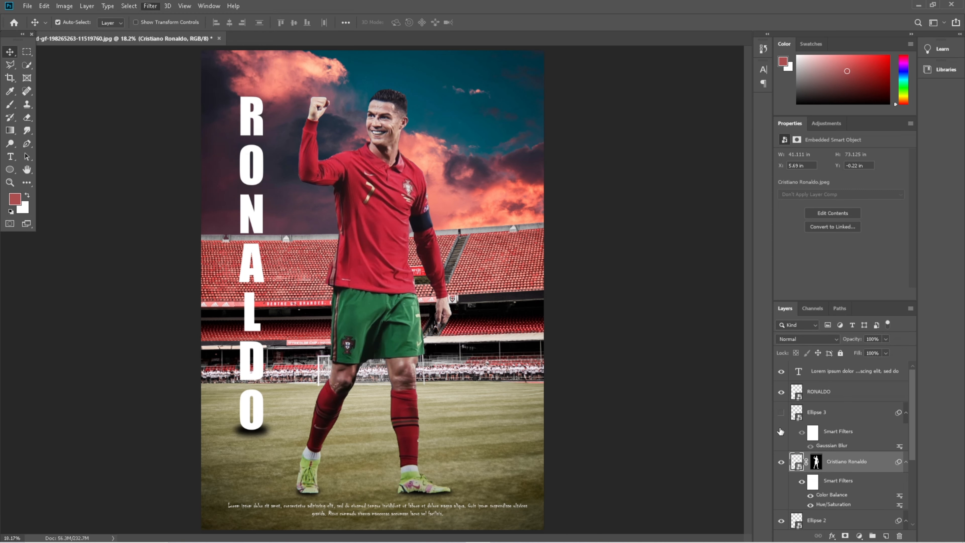
left_click(781, 413)
left_click(783, 415)
Stamp all visible layers into a new merged layer and move it above the Lorem ipsum text layer
key("ctrl")
key("ctrl+shift+alt+n")
key("ctrl+shift+alt+e")
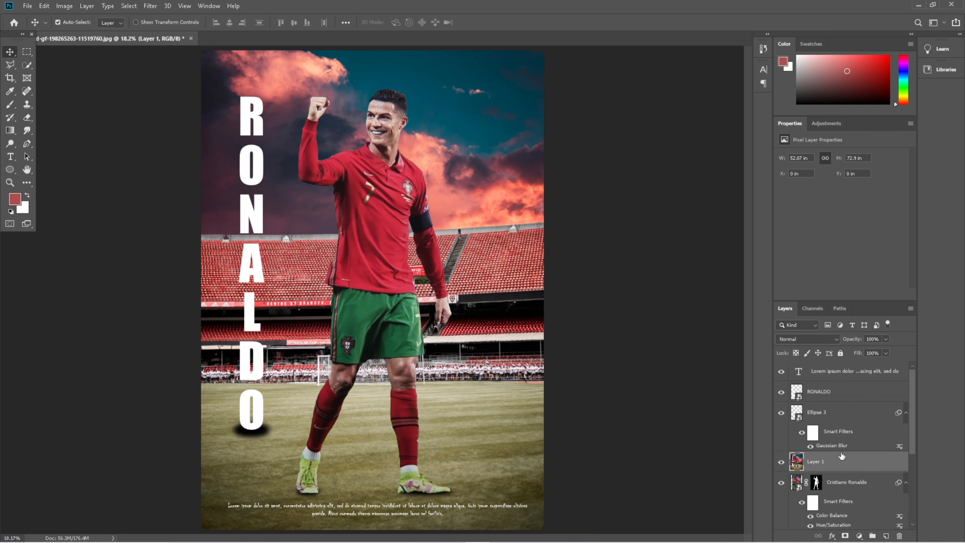
left_click_drag(840, 467, 798, 365)
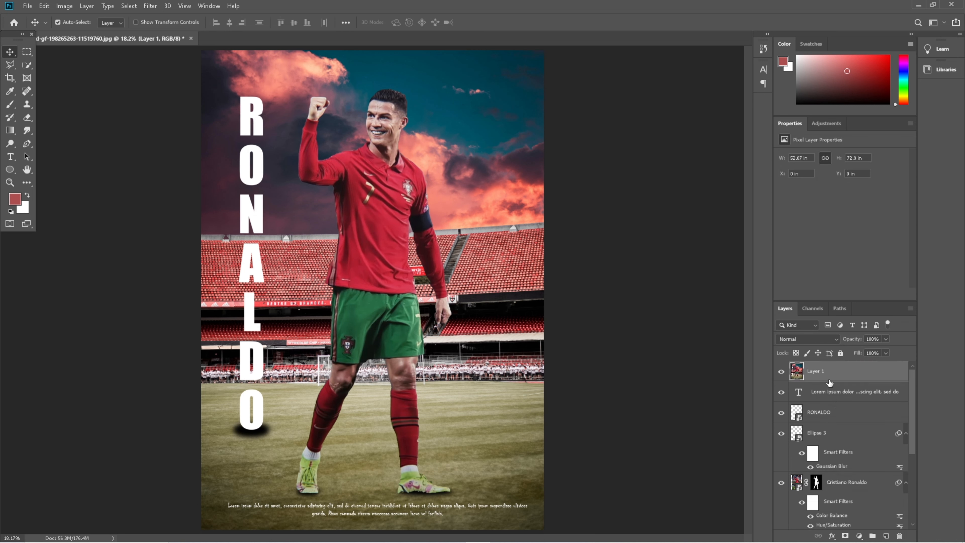
left_click(780, 371)
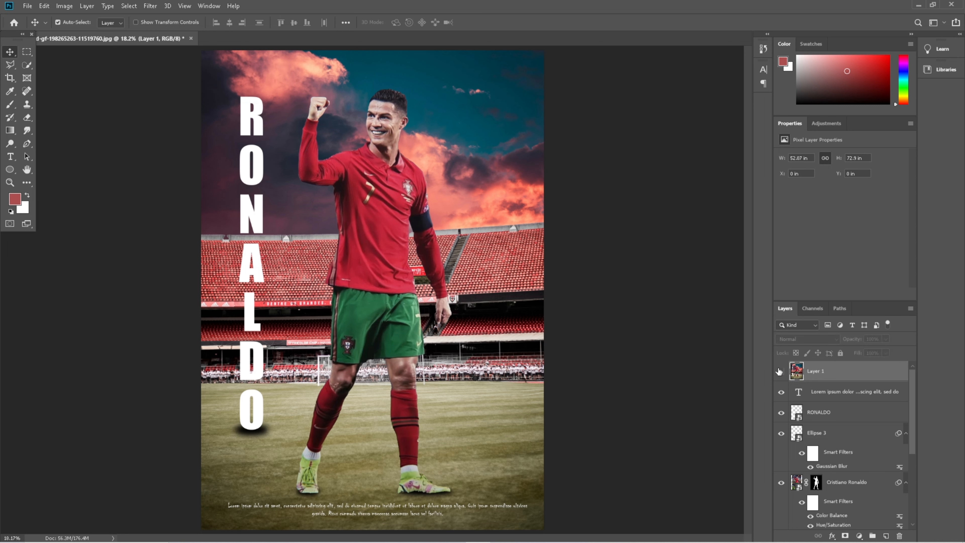
left_click(780, 371)
left_click(779, 371)
left_click(779, 371)
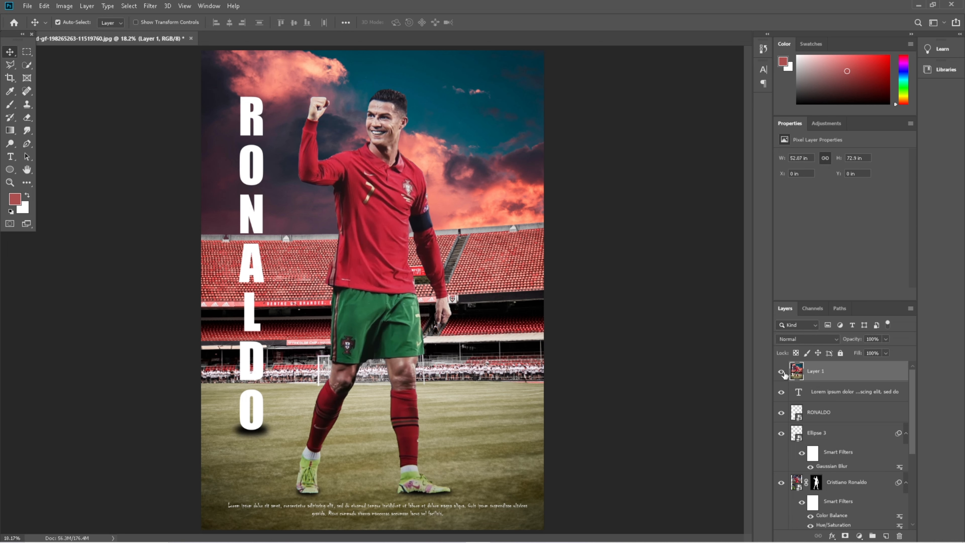
Start the Camera Raw Filter on the merged layer and set Temperature to -3 and Tint to +20
left_click(150, 5)
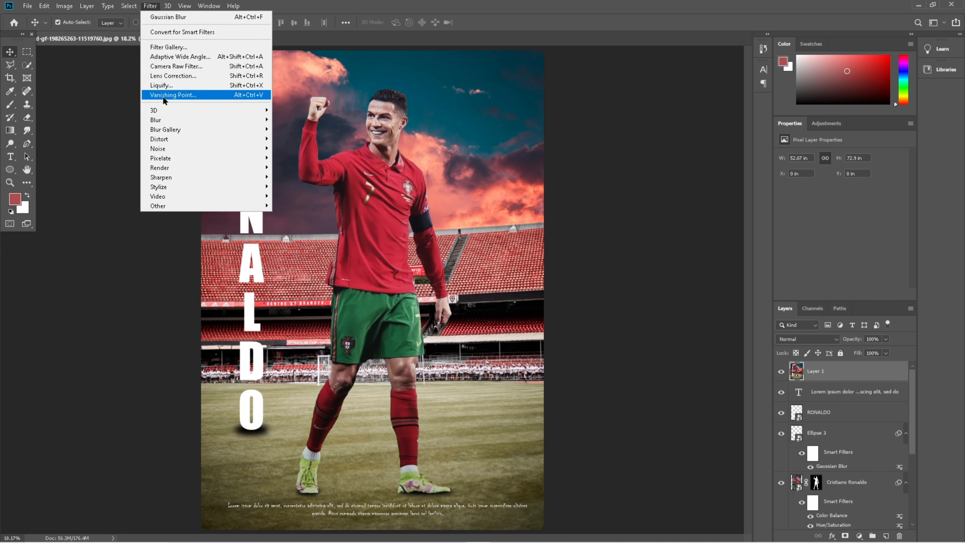
left_click(180, 67)
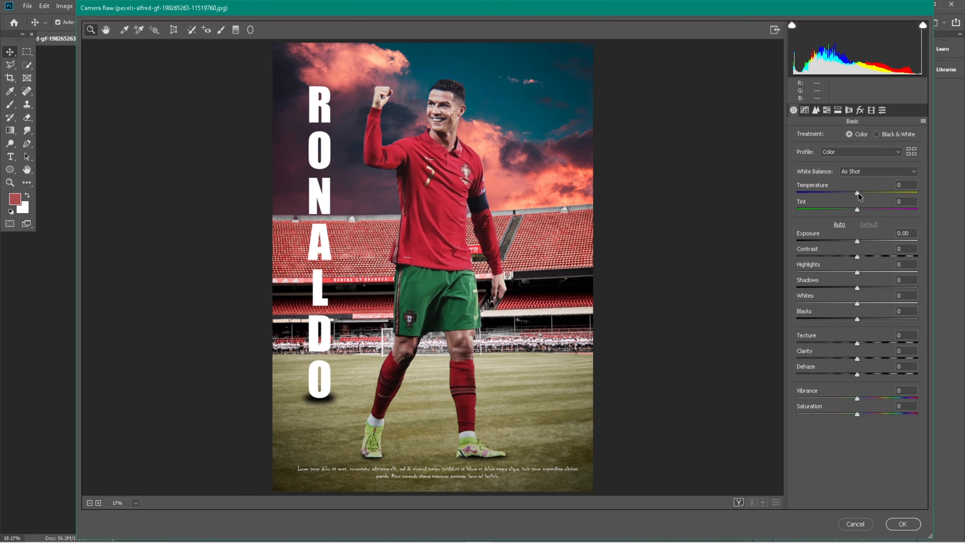
left_click_drag(876, 192, 860, 194)
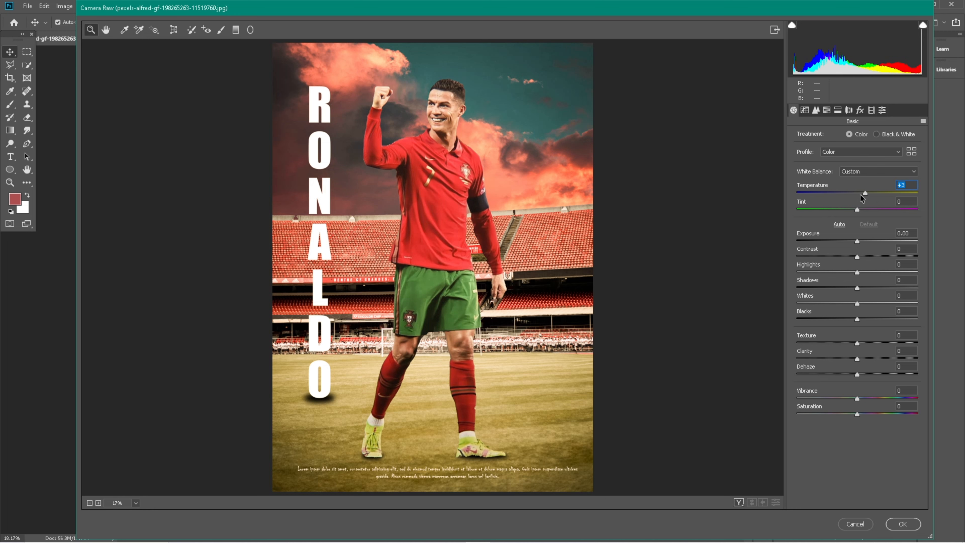
left_click(853, 210)
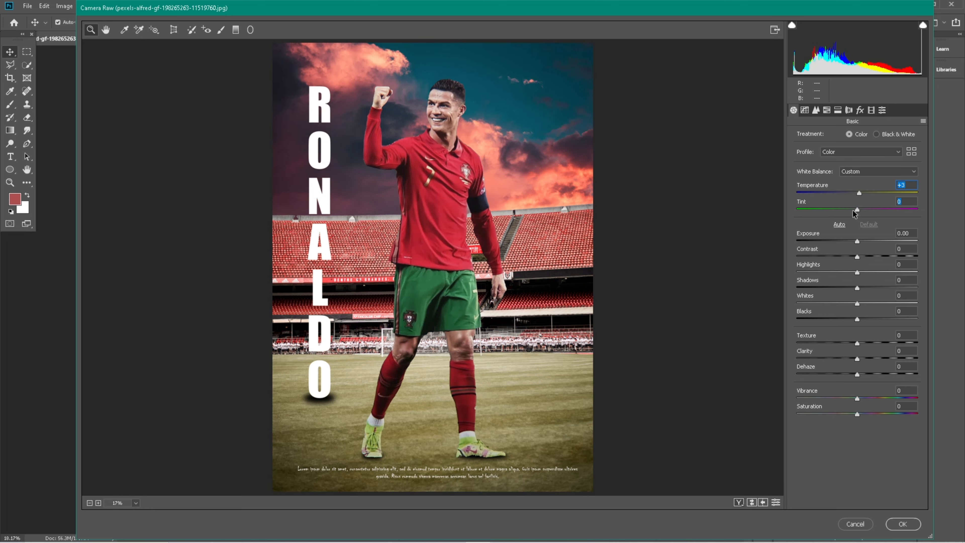
left_click_drag(853, 211, 867, 210)
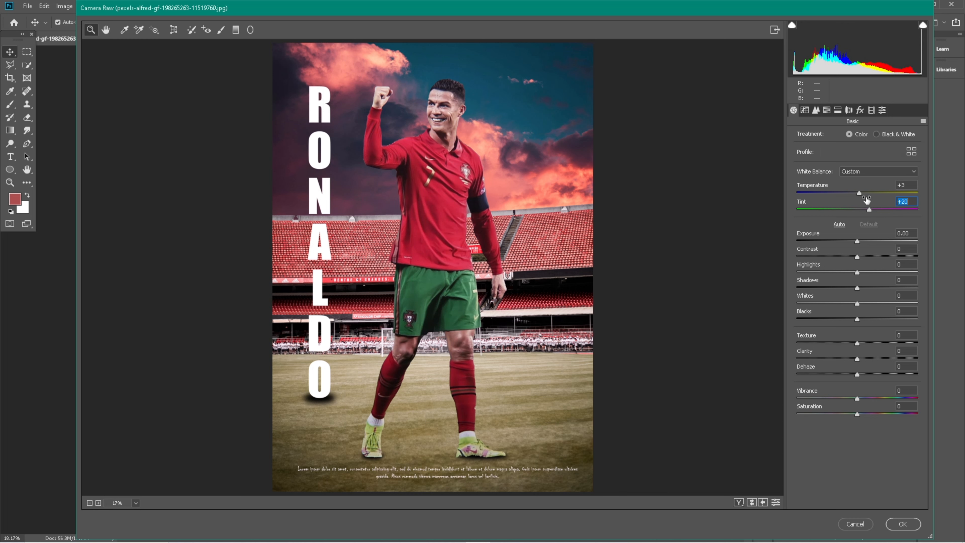
left_click_drag(861, 192, 857, 193)
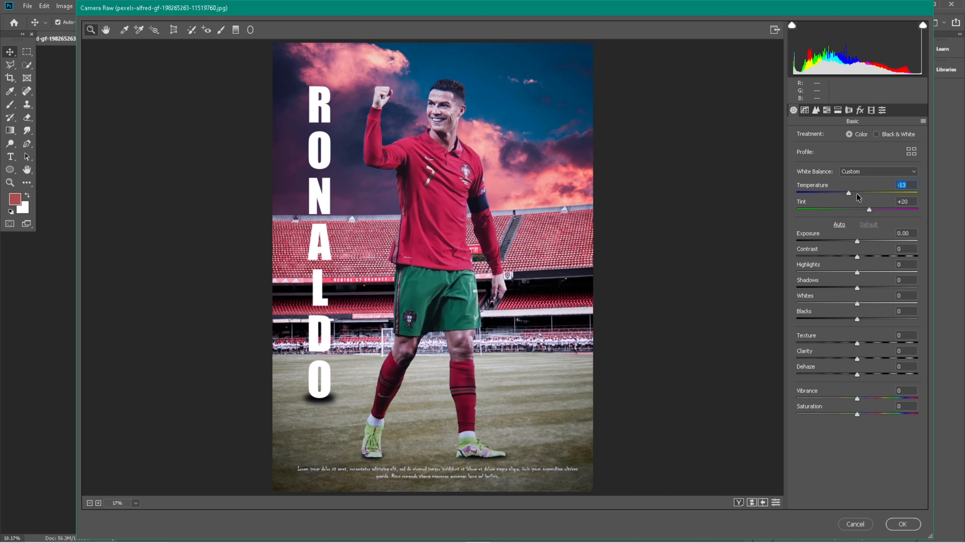
Set Exposure to -0.65, Contrast to -9, Highlights to -17, Shadows to +5, Dehaze to -10 and Vibrance to +23
left_click_drag(857, 241, 845, 289)
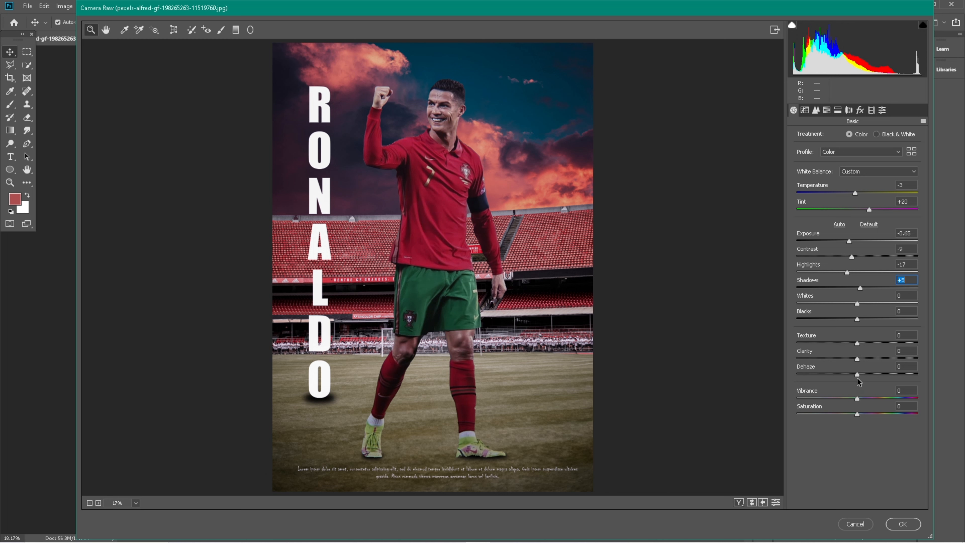
mouse_move(858, 376)
left_mouse_down()
mouse_move(866, 381)
mouse_move(853, 385)
left_mouse_up()
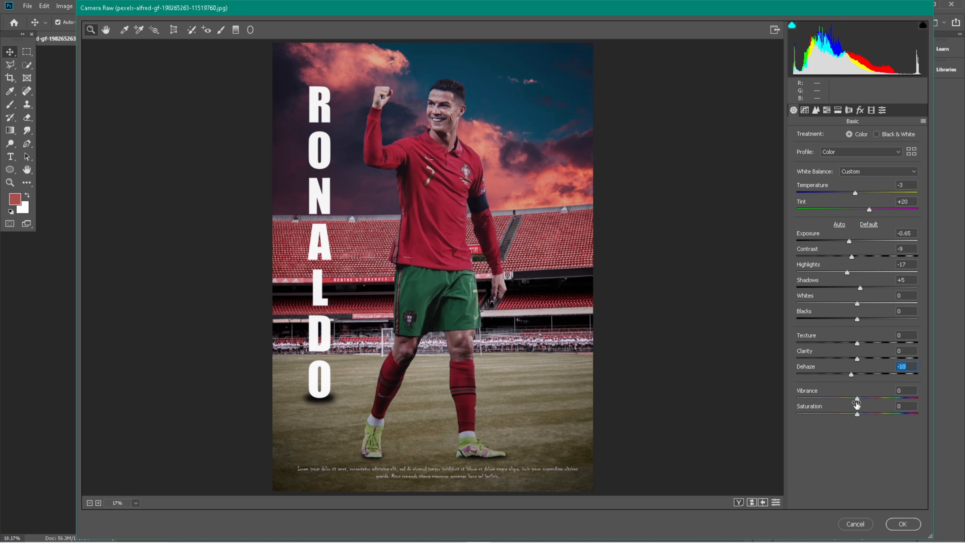
left_click_drag(857, 403, 871, 401)
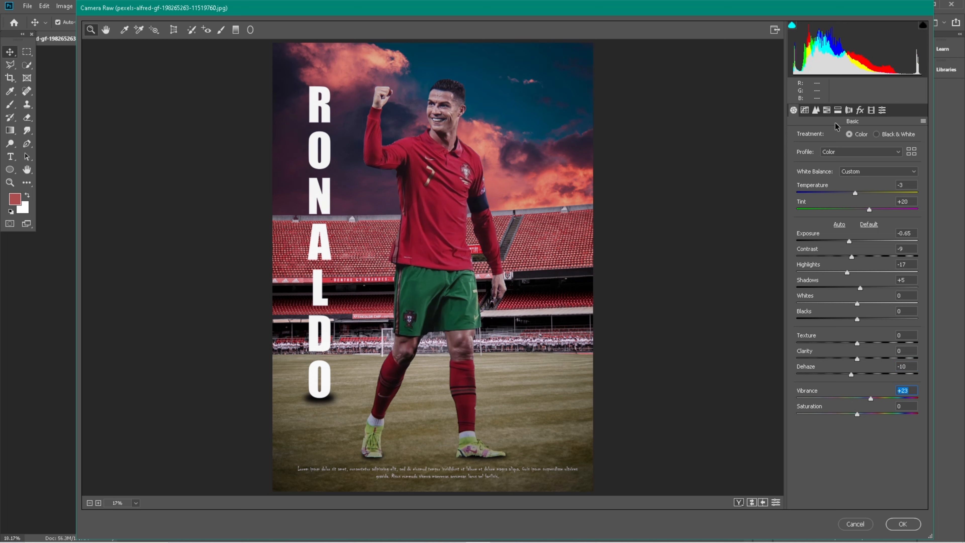
Set the parametric tone curve to Highlights +17 and Lights -8, and set the sharpening amount to 53
left_click(805, 110)
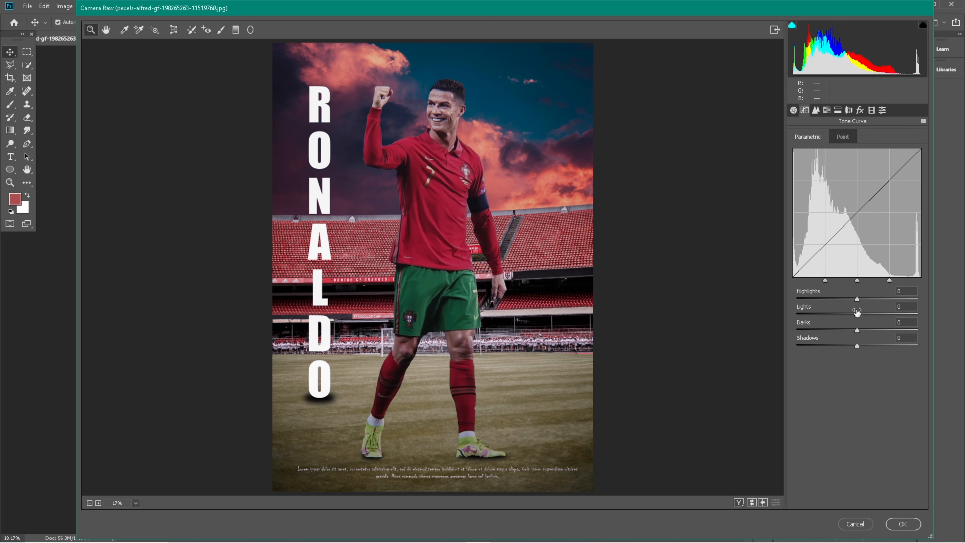
left_click_drag(857, 299, 854, 319)
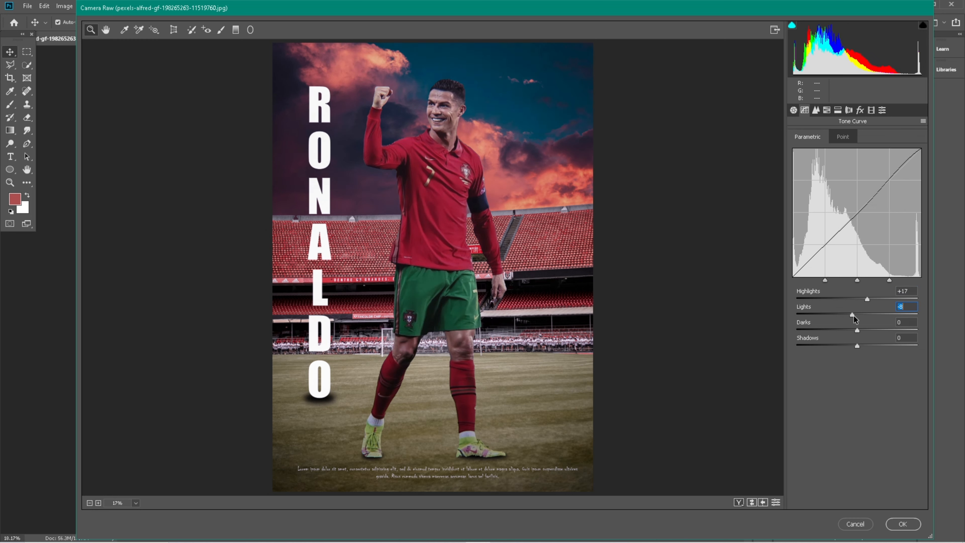
left_click(816, 110)
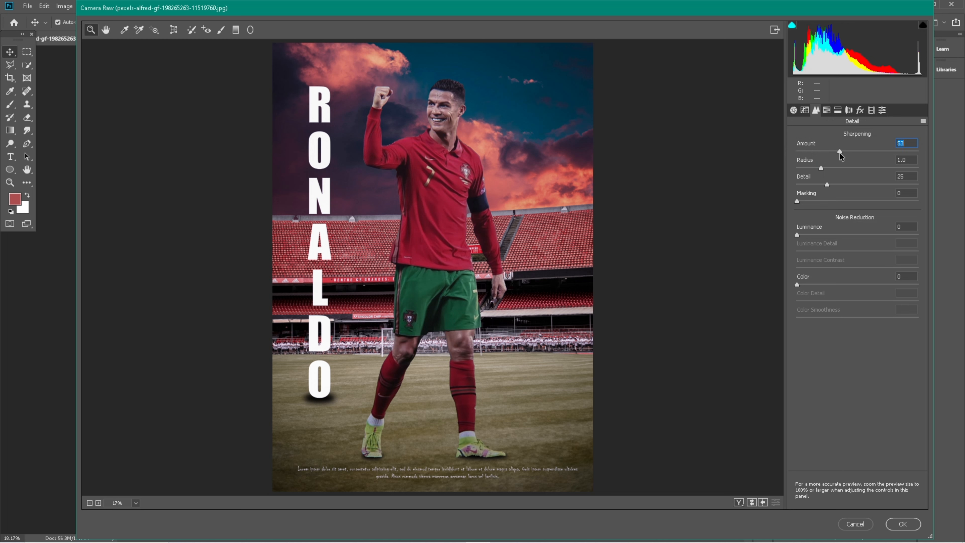
Set the HSL hues to Reds -40, Oranges -38, Yellows +100, Aquas +100, Blues -2, Purples -52 and Magentas -48
left_click(827, 111)
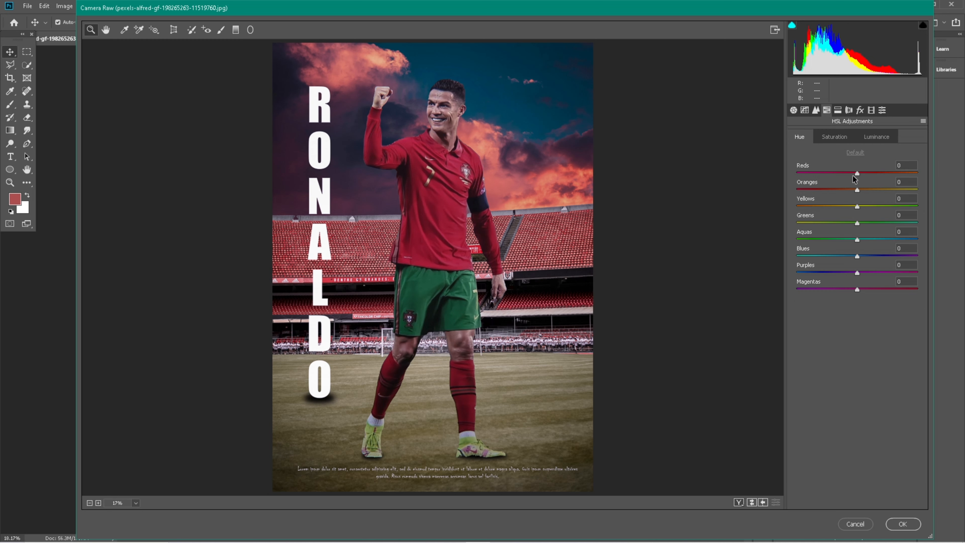
left_click_drag(858, 173, 880, 213)
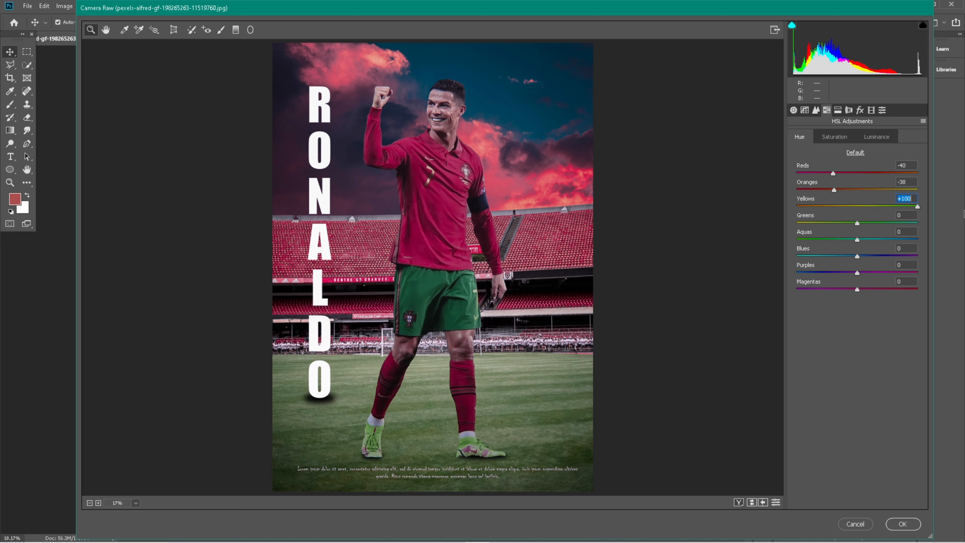
left_click_drag(857, 240, 776, 246)
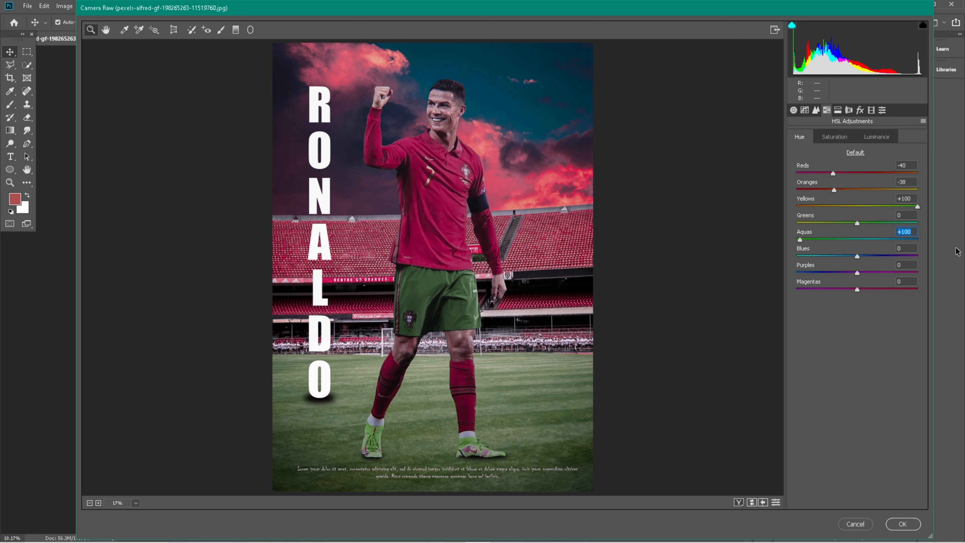
mouse_move(957, 251)
left_mouse_down()
mouse_move(789, 264)
mouse_move(964, 259)
left_mouse_up()
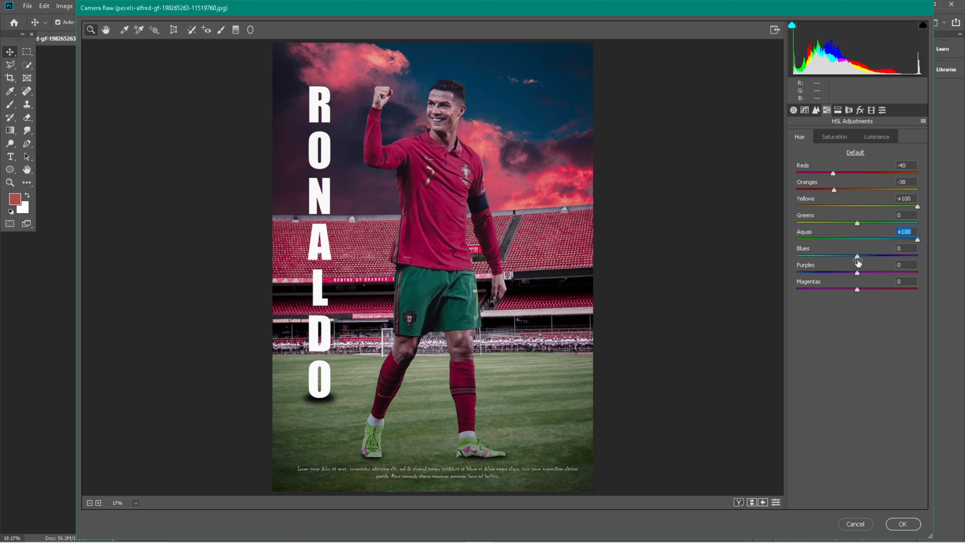
left_click_drag(858, 260, 827, 279)
left_click(828, 290)
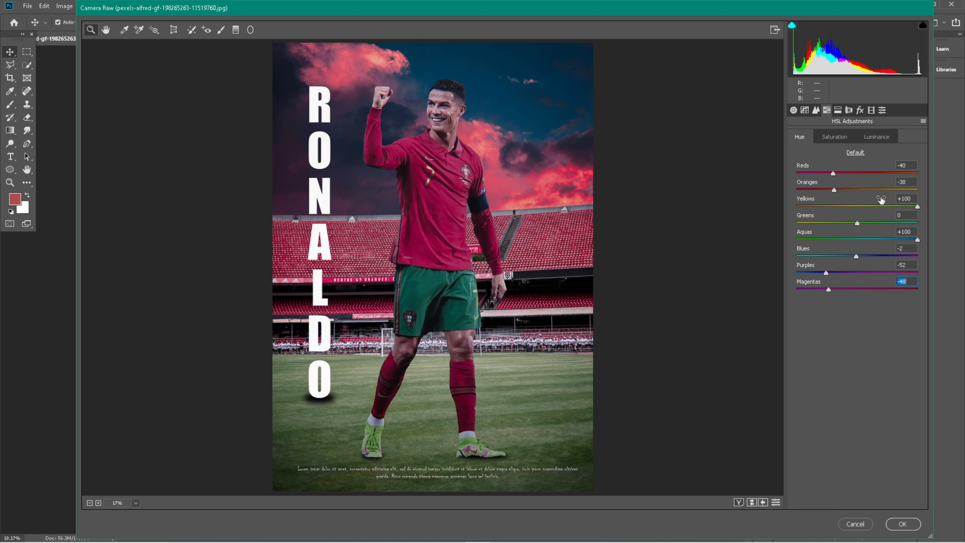
Set the split toning highlights to hue 222 and saturation 48, with the balance at -16
left_click(838, 110)
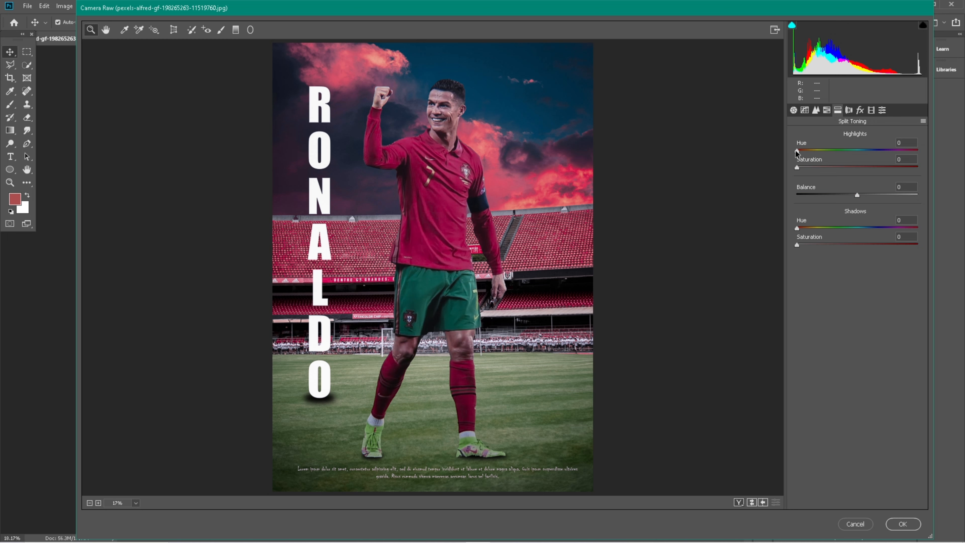
left_click_drag(798, 152, 830, 201)
left_click(860, 151)
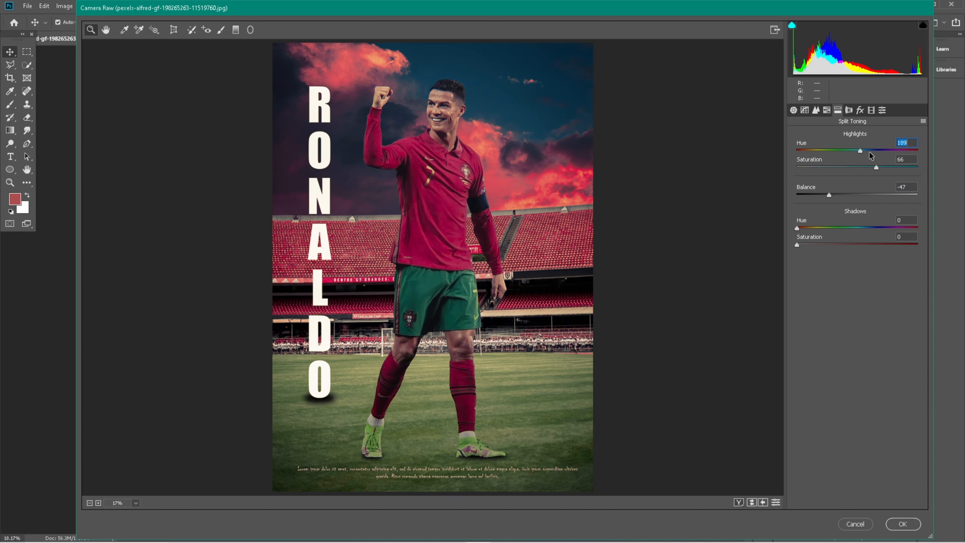
left_click(881, 151)
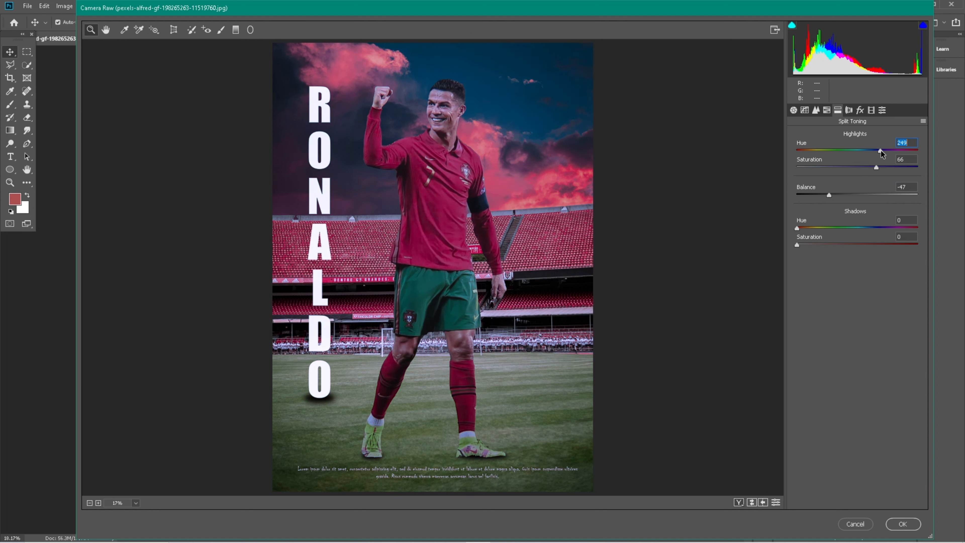
left_click(886, 151)
left_click(893, 167)
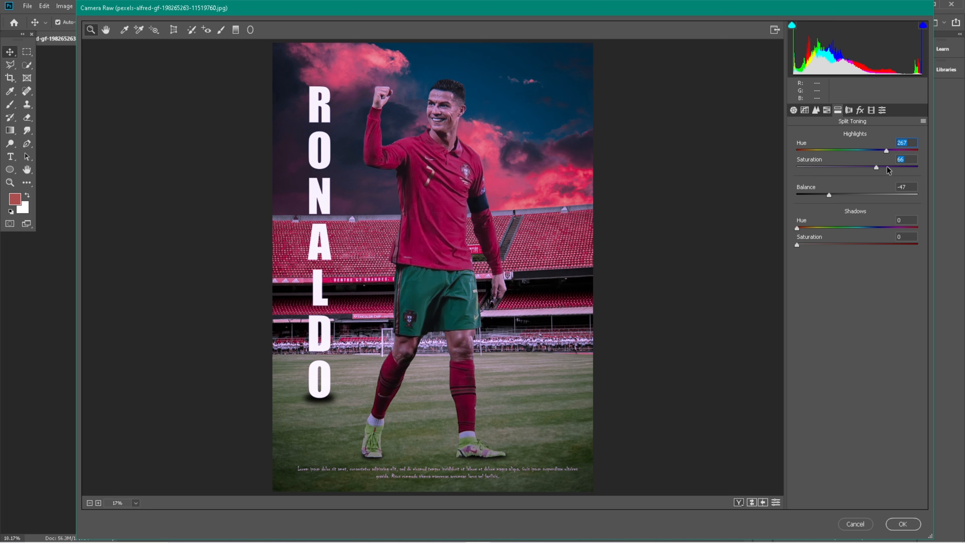
left_click(855, 167)
left_click(855, 151)
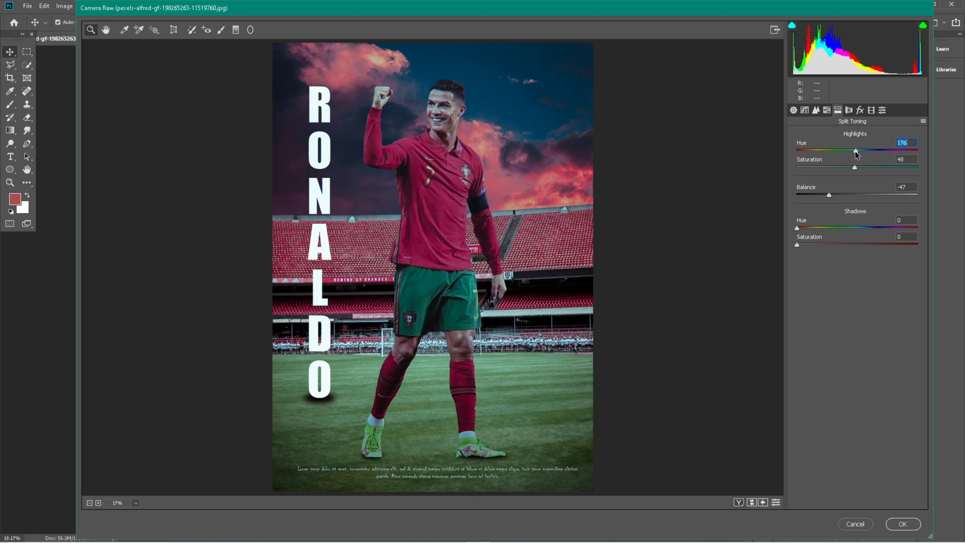
mouse_move(857, 155)
left_mouse_down()
mouse_move(805, 158)
mouse_move(872, 162)
left_mouse_up()
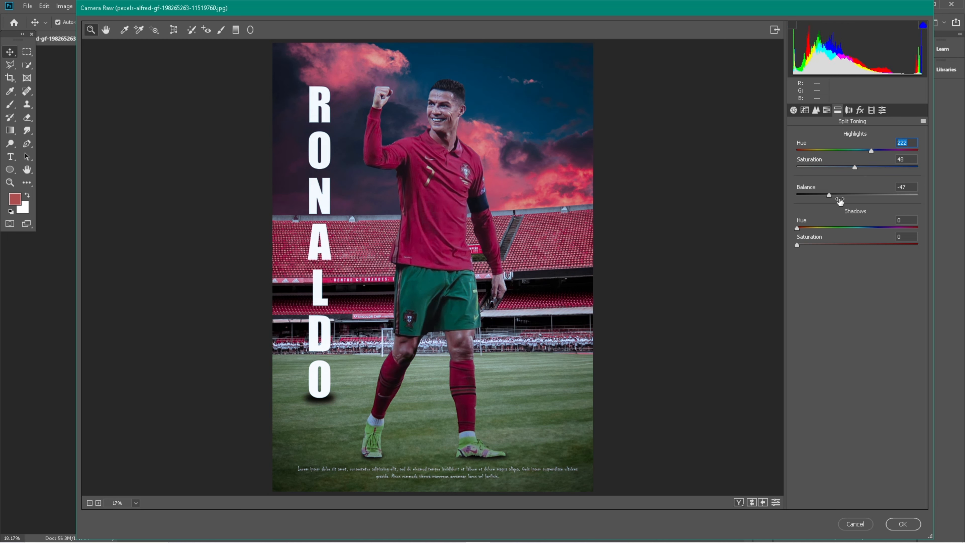
mouse_move(856, 194)
left_mouse_down()
mouse_move(867, 193)
mouse_move(845, 195)
left_mouse_up()
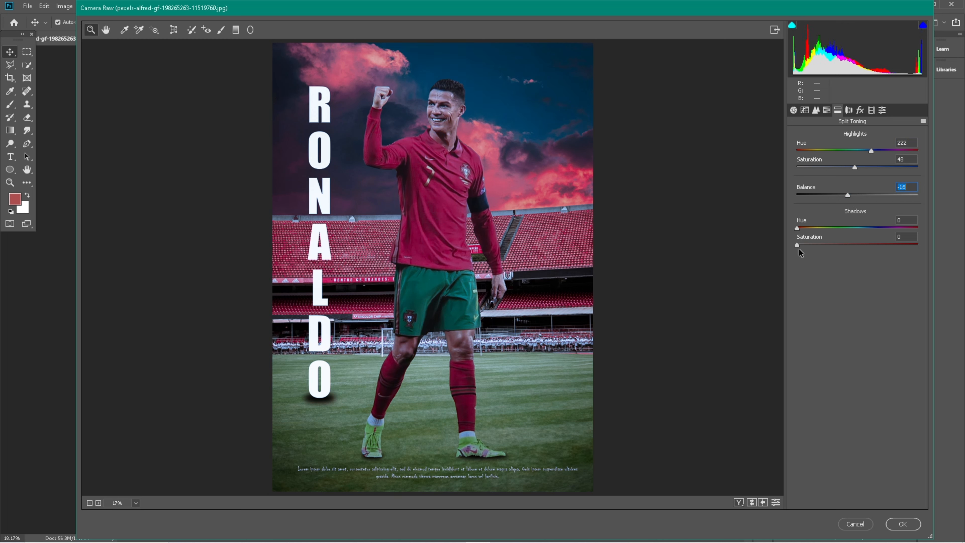
Set the split toning shadows to hue 333 and saturation 11
mouse_move(798, 245)
left_mouse_down()
mouse_move(850, 245)
mouse_move(806, 248)
left_mouse_up()
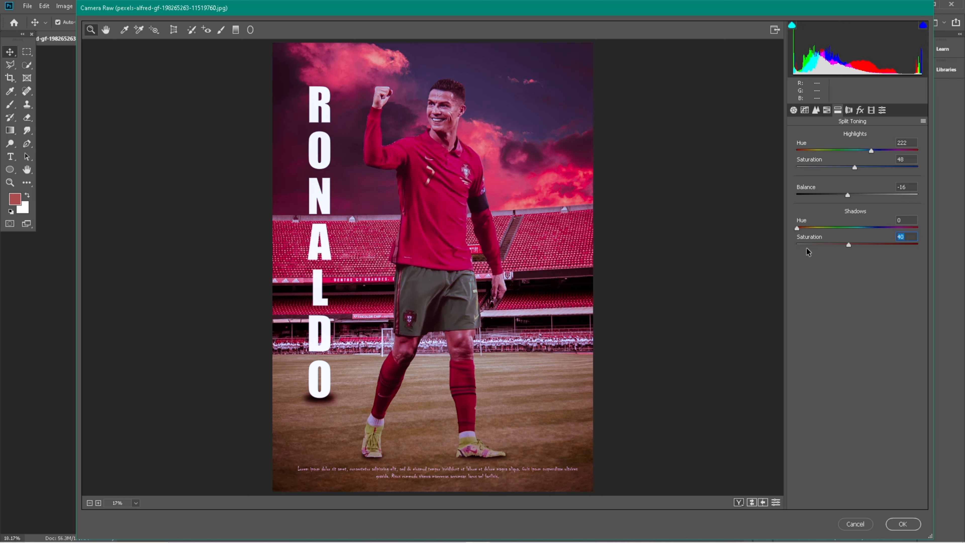
left_click(820, 246)
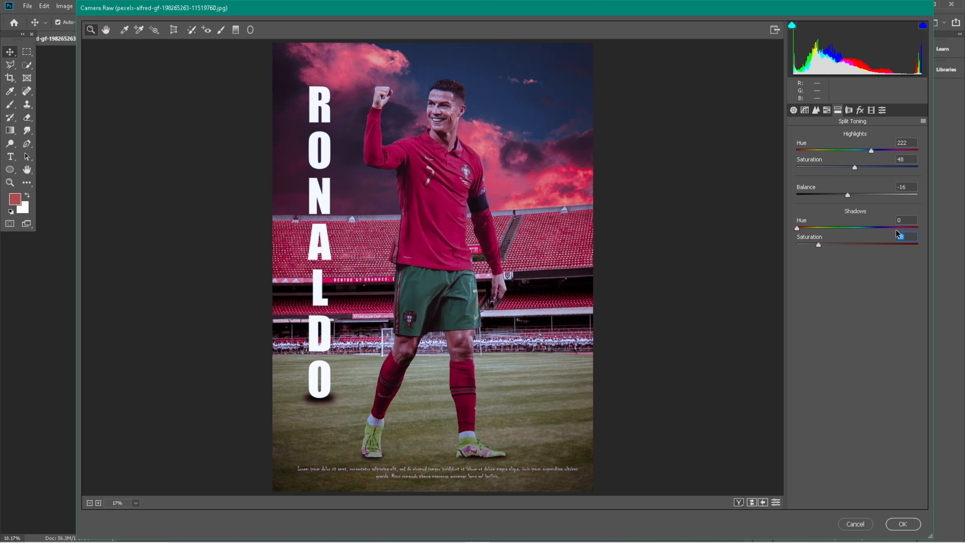
left_click(890, 228)
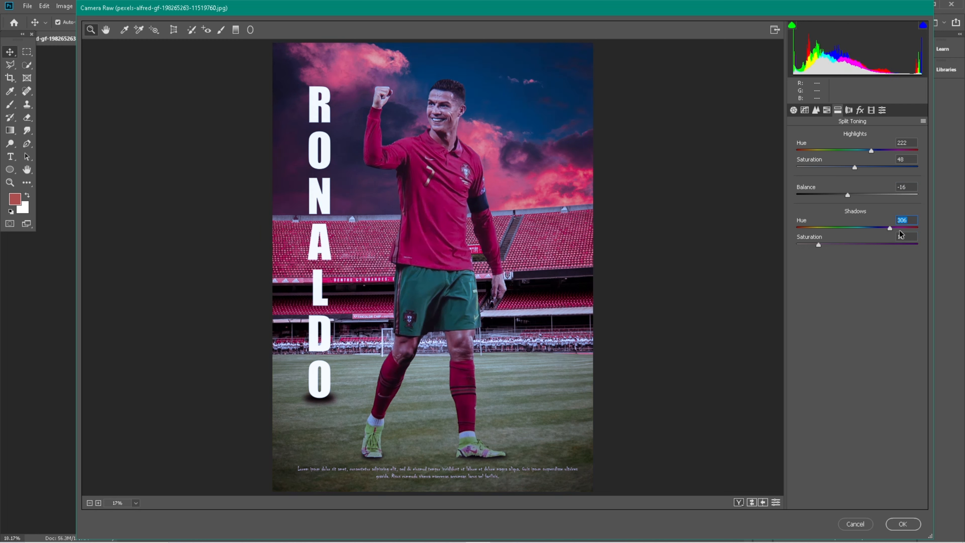
left_click(908, 229)
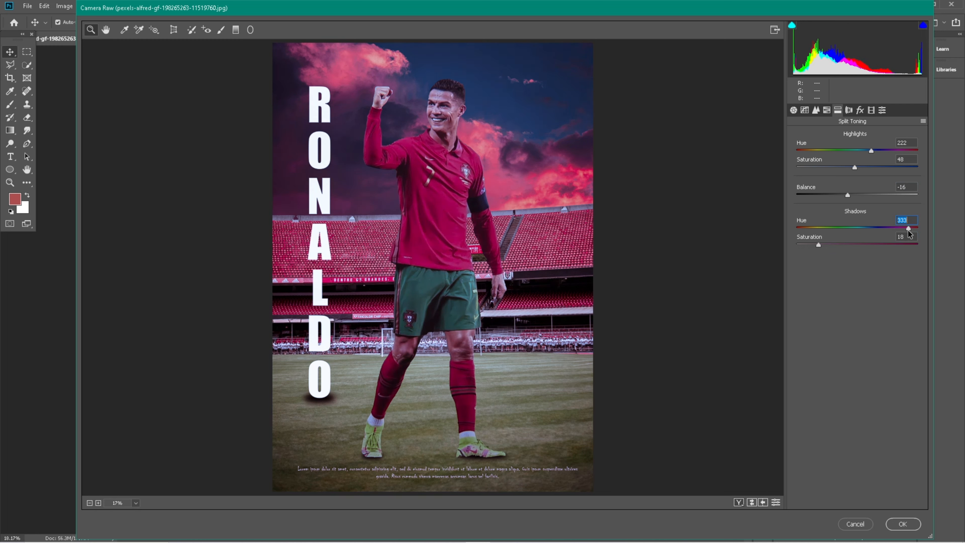
left_click_drag(820, 245, 812, 245)
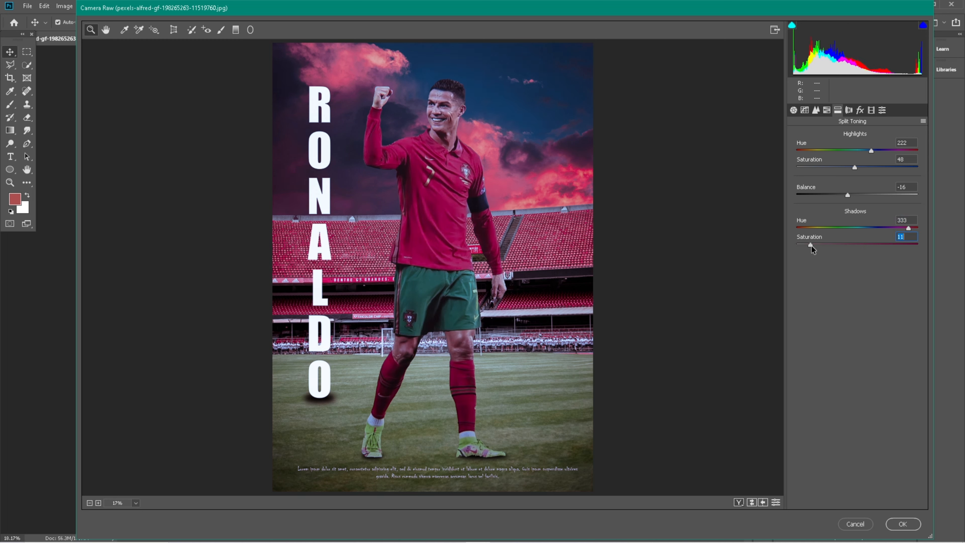
Set the grain amount to 56 in the Camera Raw effects
left_click(863, 112)
left_click_drag(796, 152, 885, 152)
left_click(865, 153)
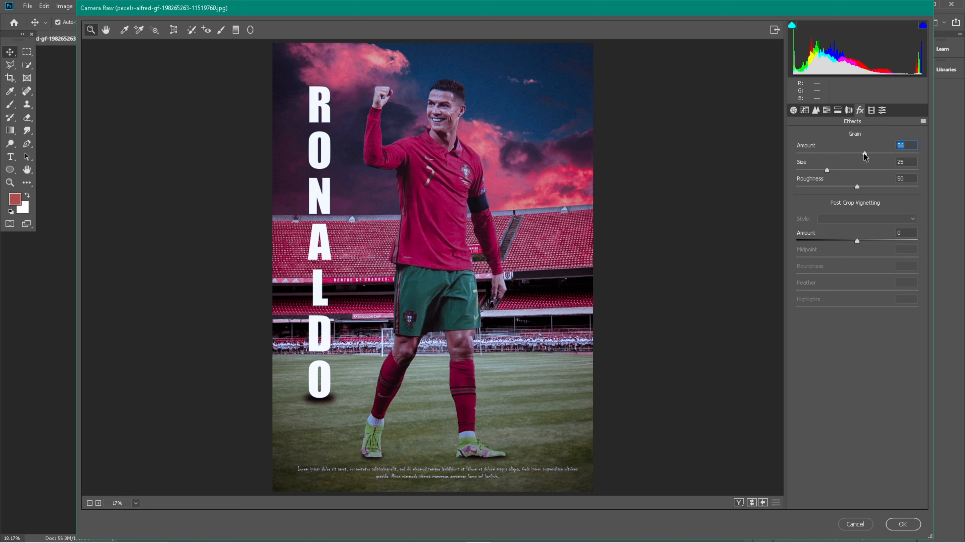
Apply the Medium vignetting preset and commit the Camera Raw adjustments to Layer 1
left_click(871, 110)
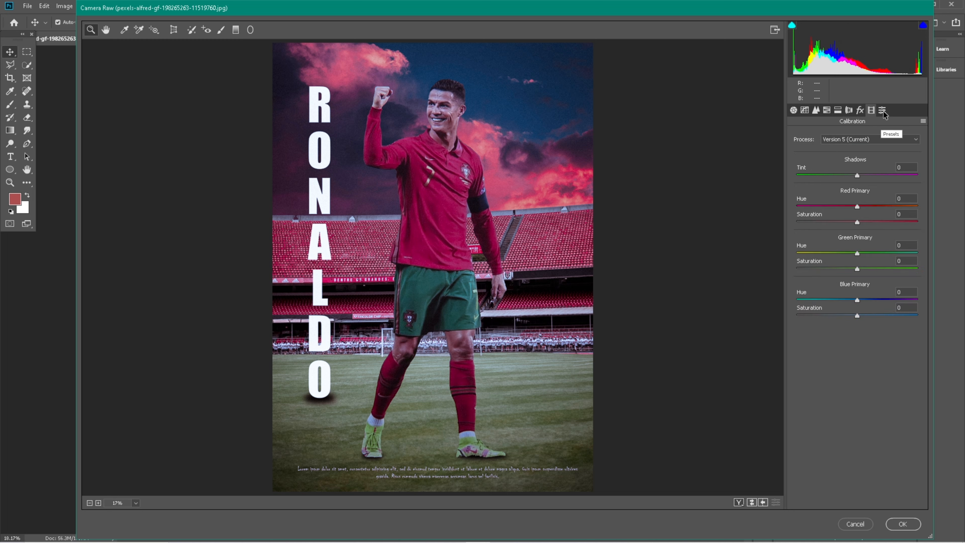
left_click(882, 110)
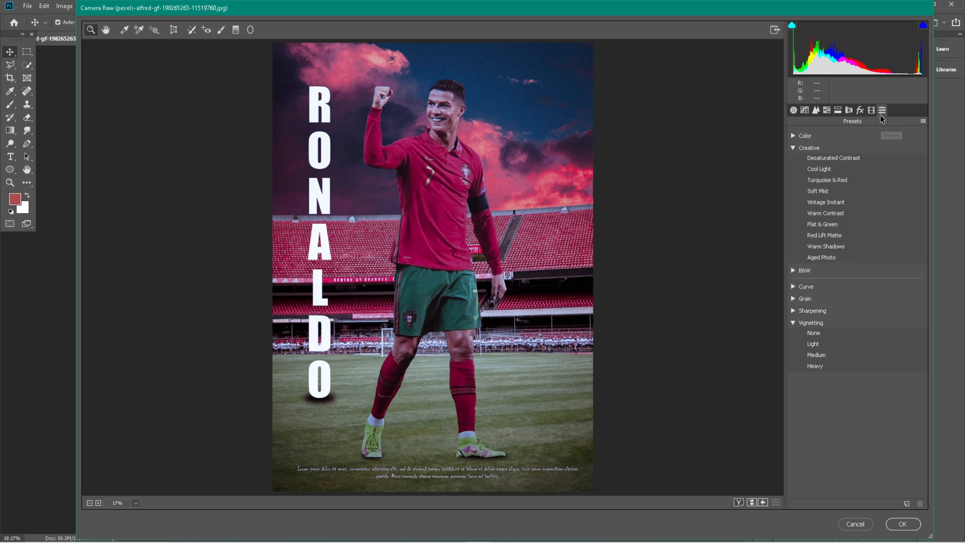
left_click(817, 366)
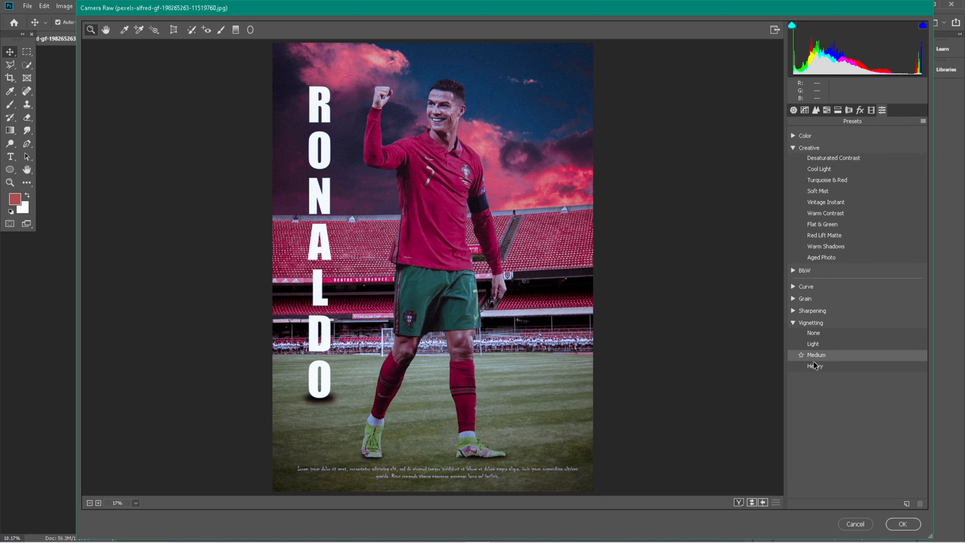
left_click(815, 355)
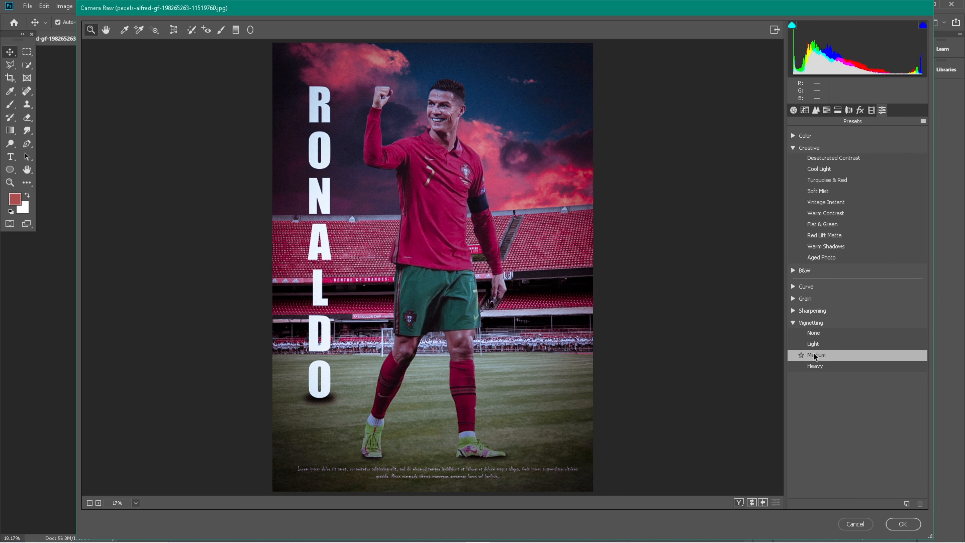
left_click(816, 368)
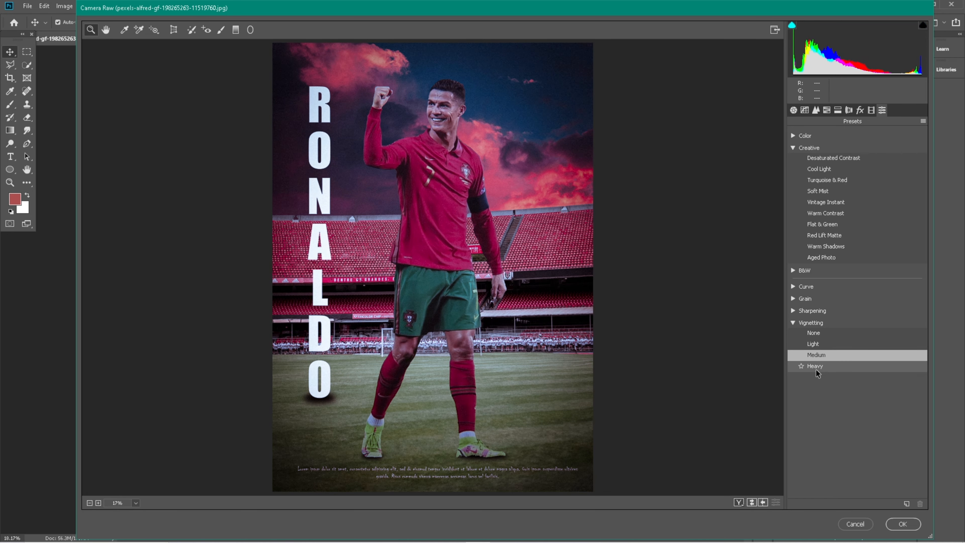
left_click(817, 354)
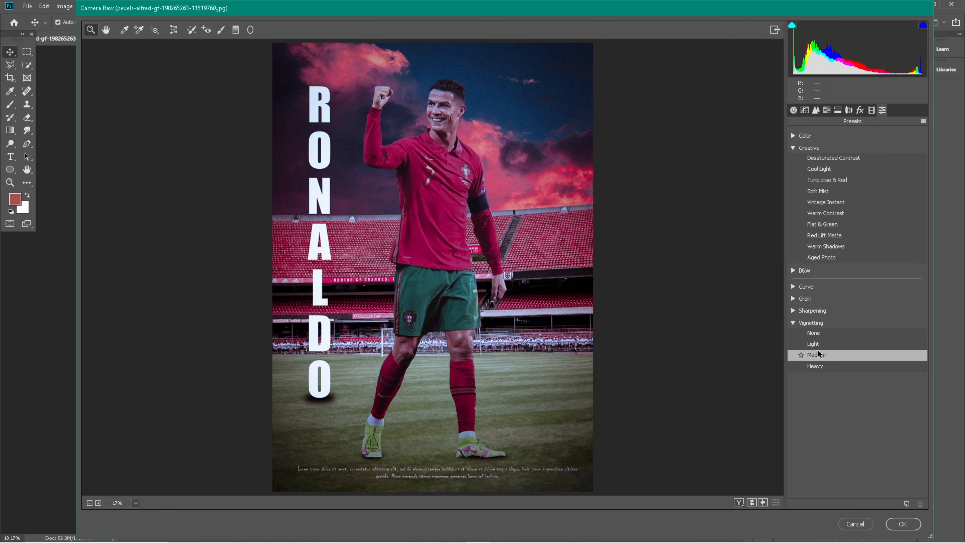
left_click(903, 524)
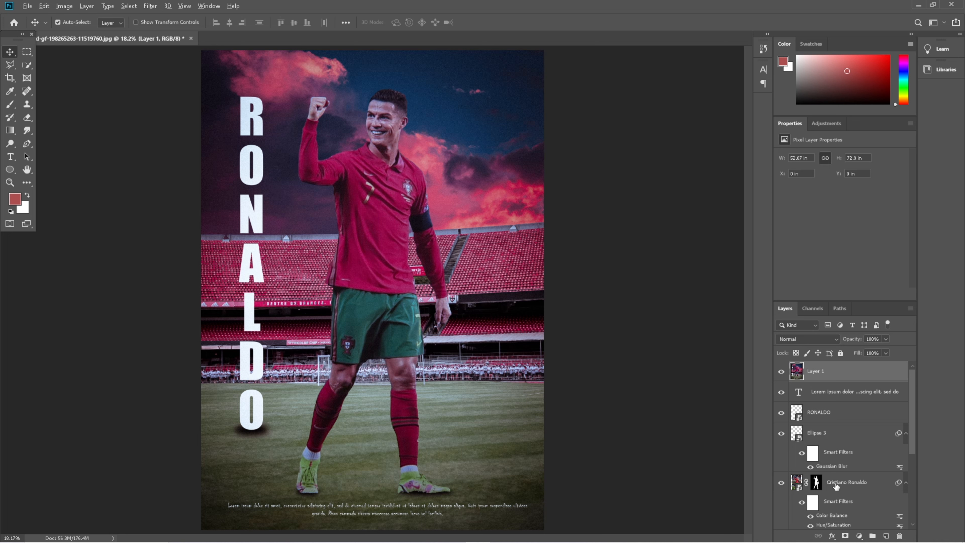
Select the player on Layer 1 with Select Subject and duplicate the layer with the selection as its layer mask
left_click_drag(836, 487, 832, 370)
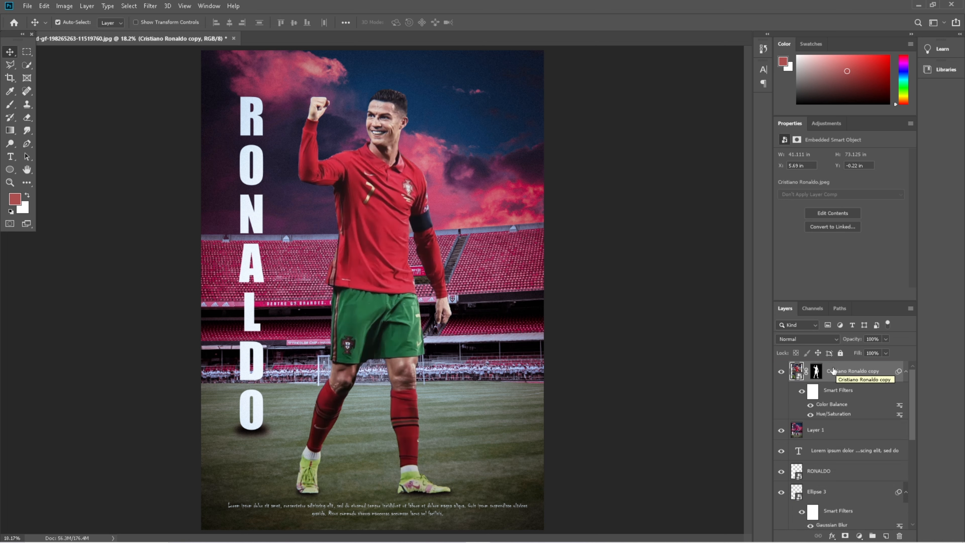
key("Delete")
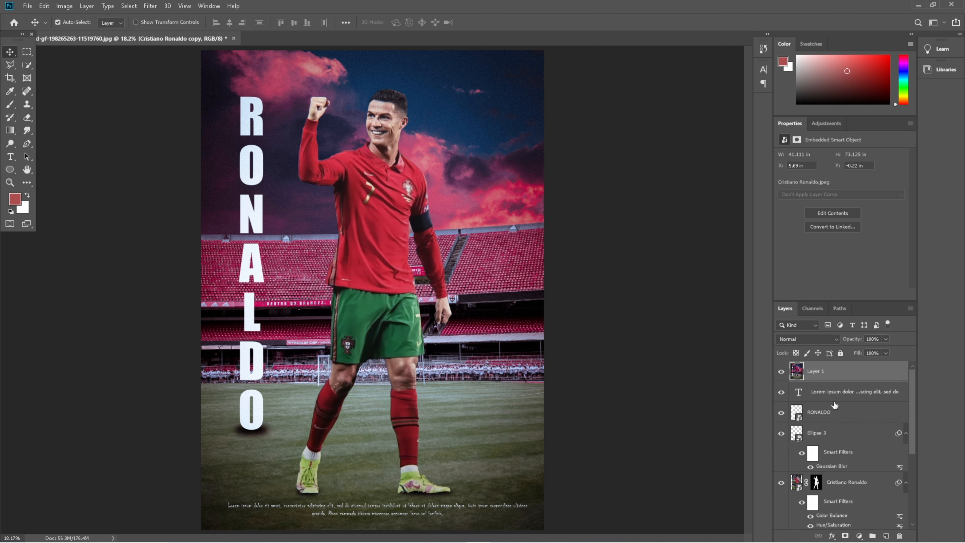
left_click(128, 6)
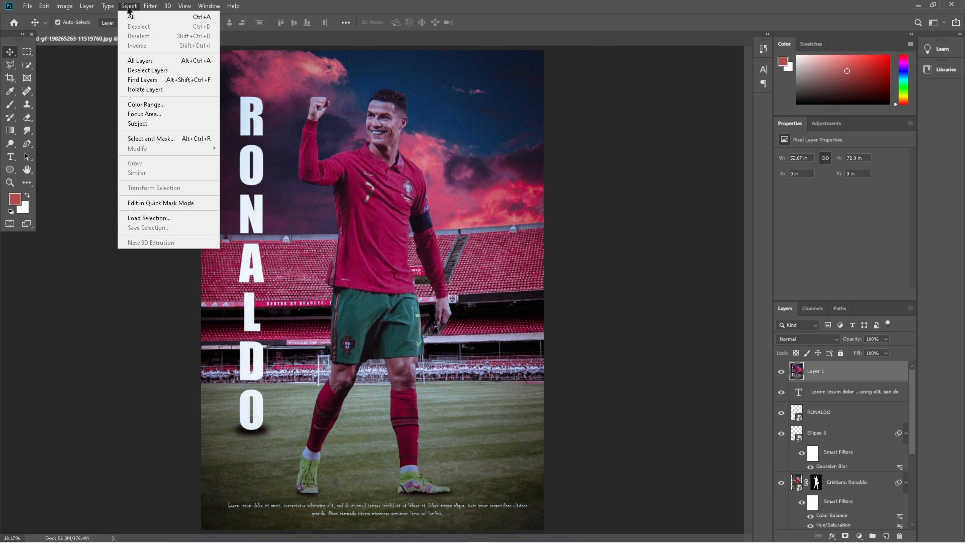
left_click(149, 123)
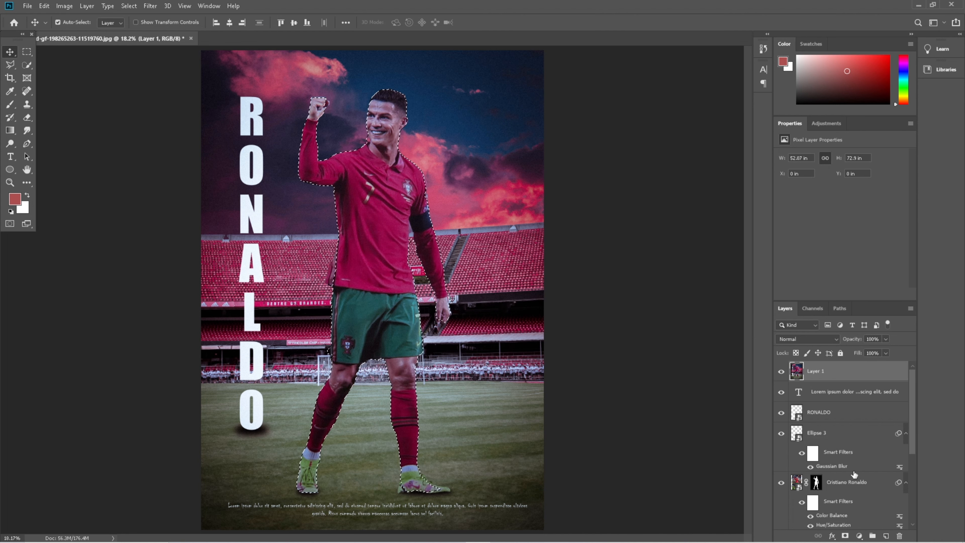
left_click(845, 536)
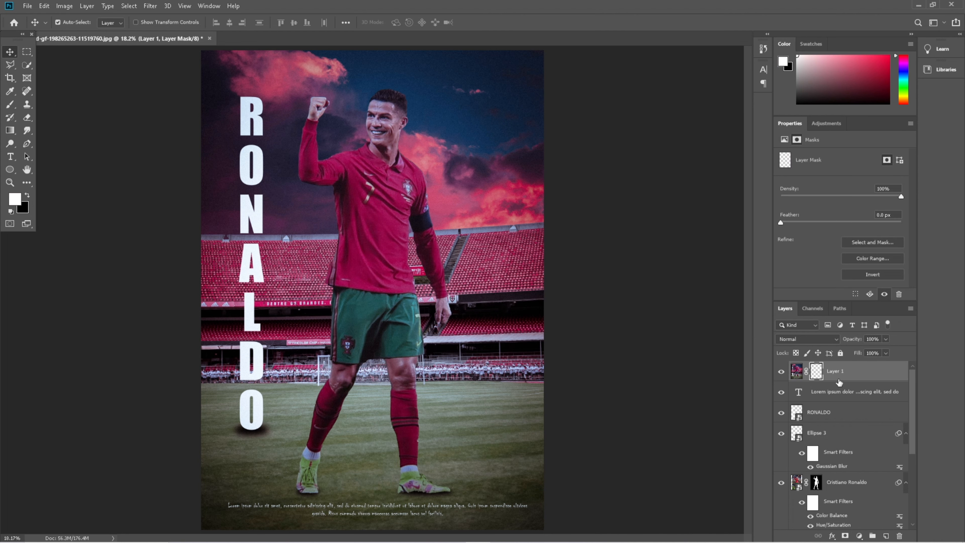
key("ctrl+z")
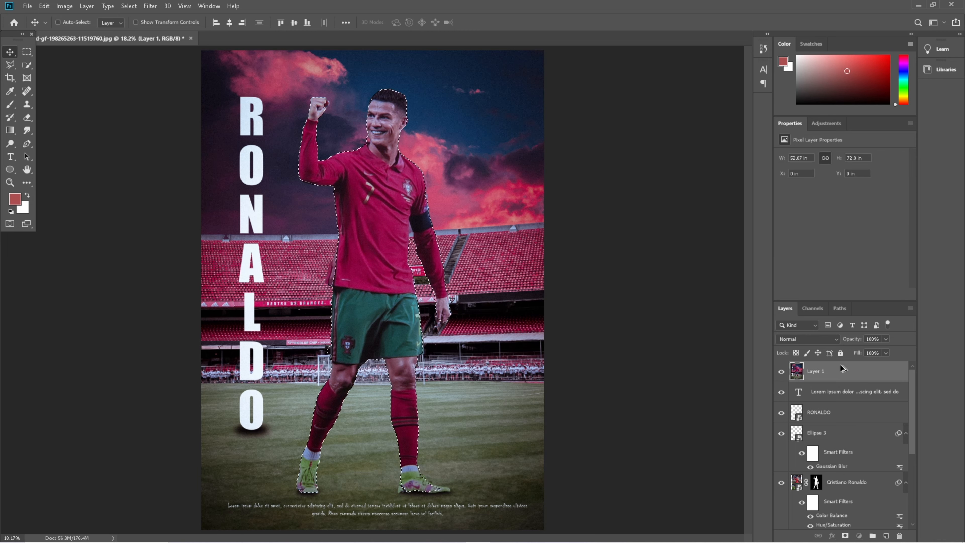
key("ctrl+j")
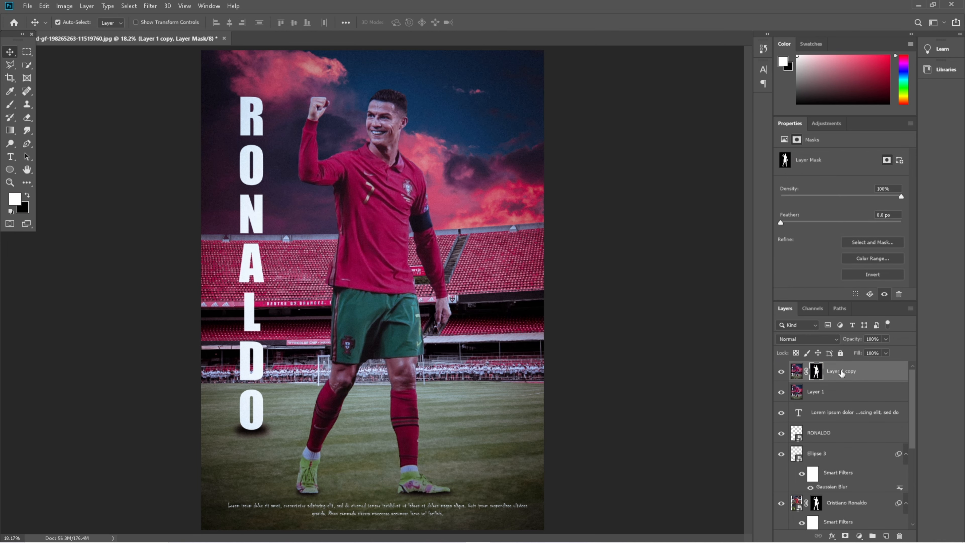
Convert the masked player copy to a smart object and add a new empty layer clipped to it
right_click(842, 374)
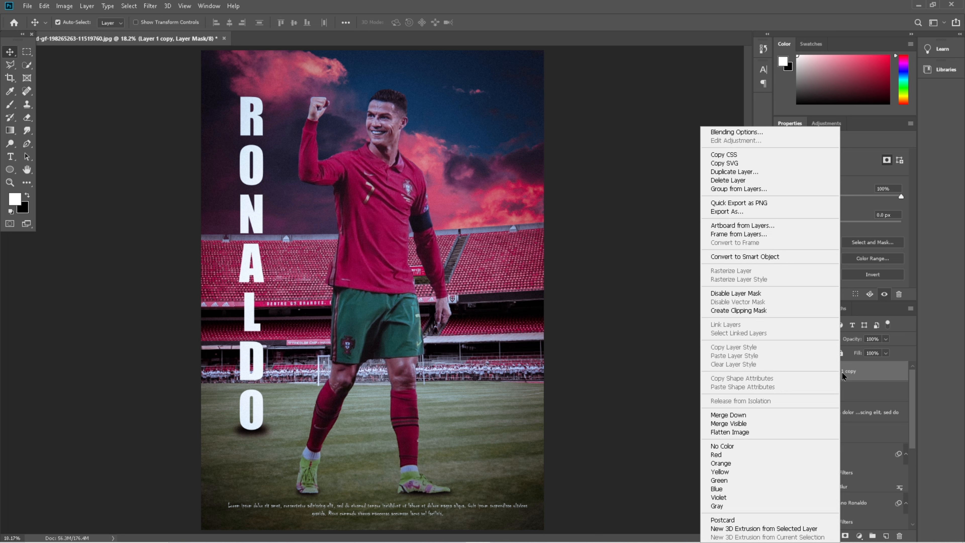
left_click(744, 257)
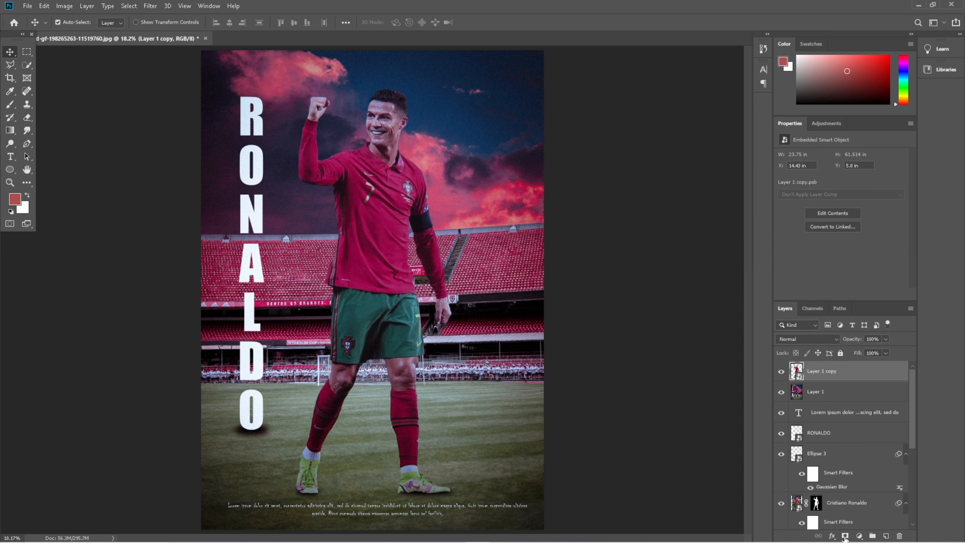
left_click(886, 536)
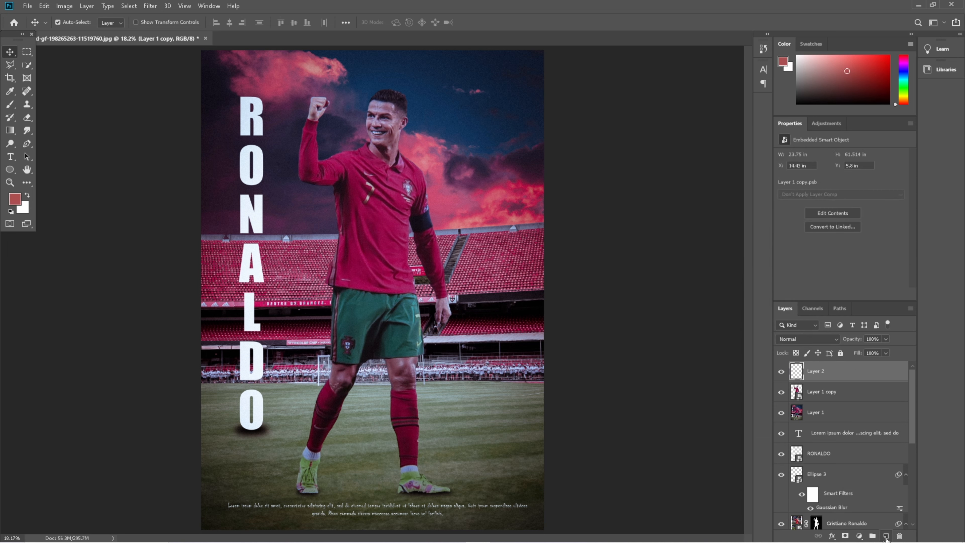
right_click(838, 377)
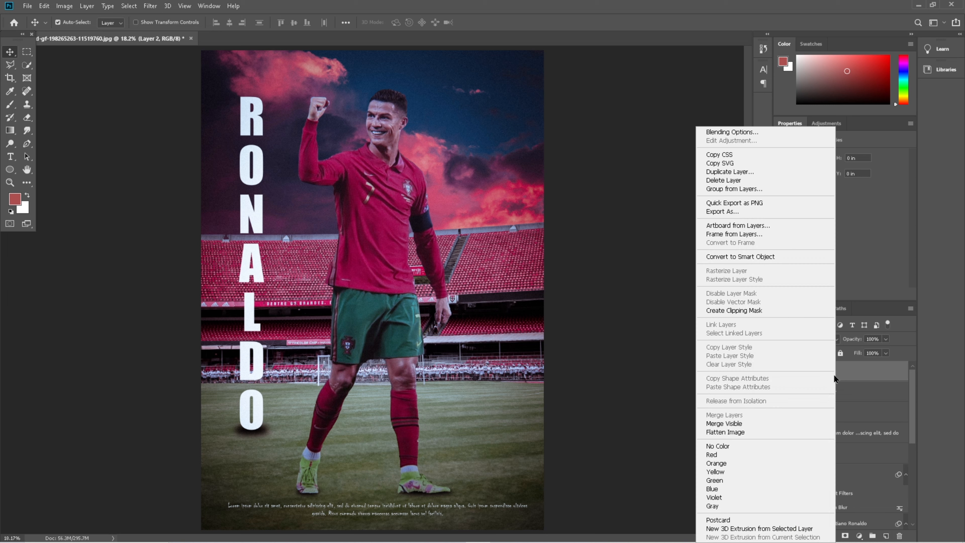
left_click(742, 310)
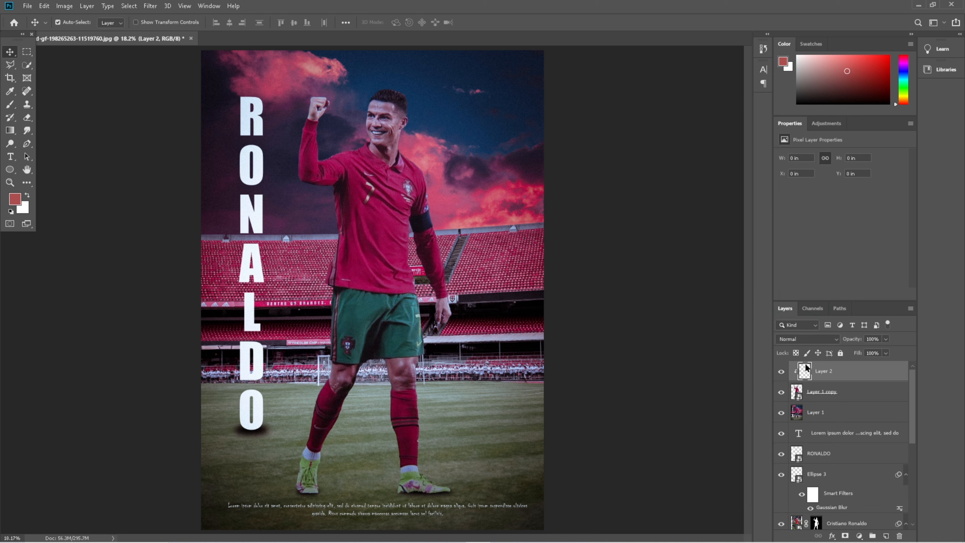
Brush pale pink #ffd1d7 on the clipped layer along the right-hand edge of the player's figure, from head and arm down to the foot
left_click(10, 183)
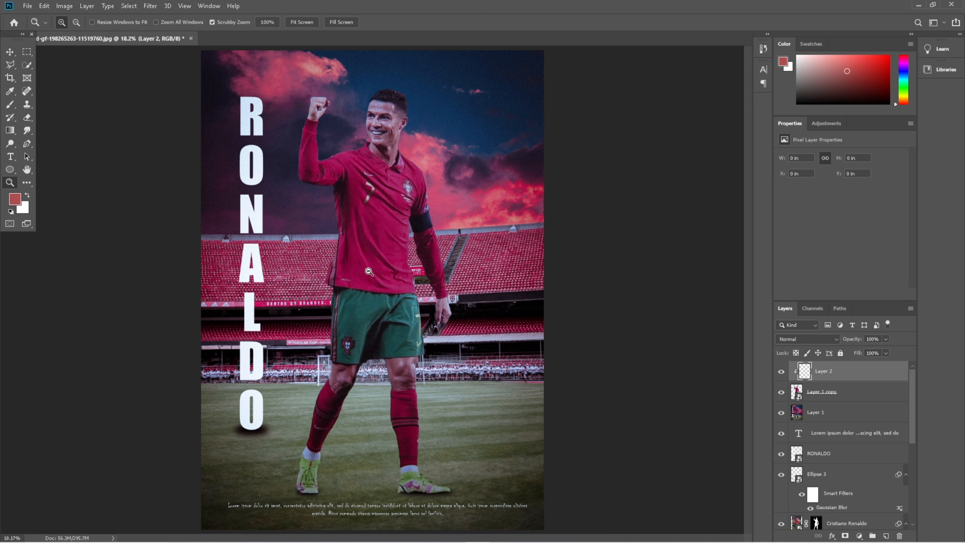
left_click_drag(369, 269, 381, 293)
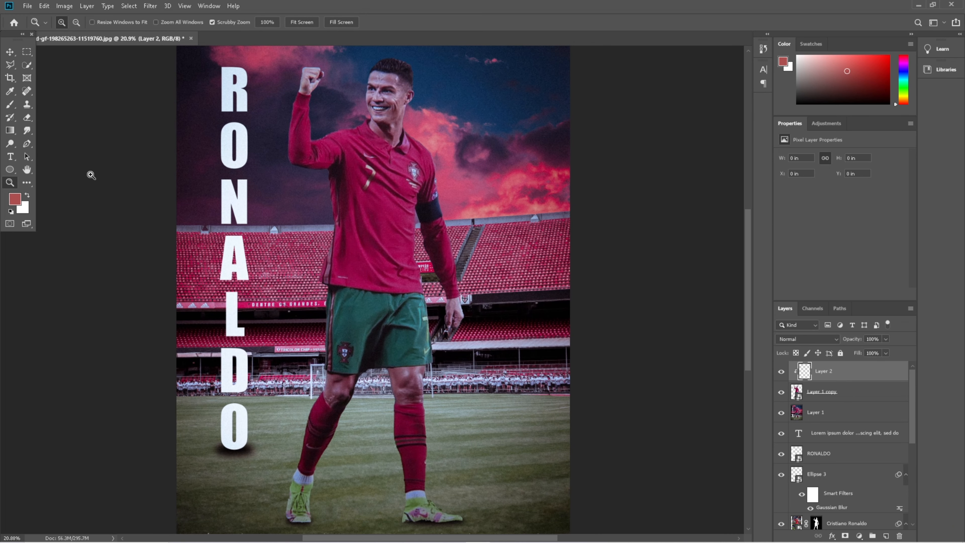
left_click(11, 105)
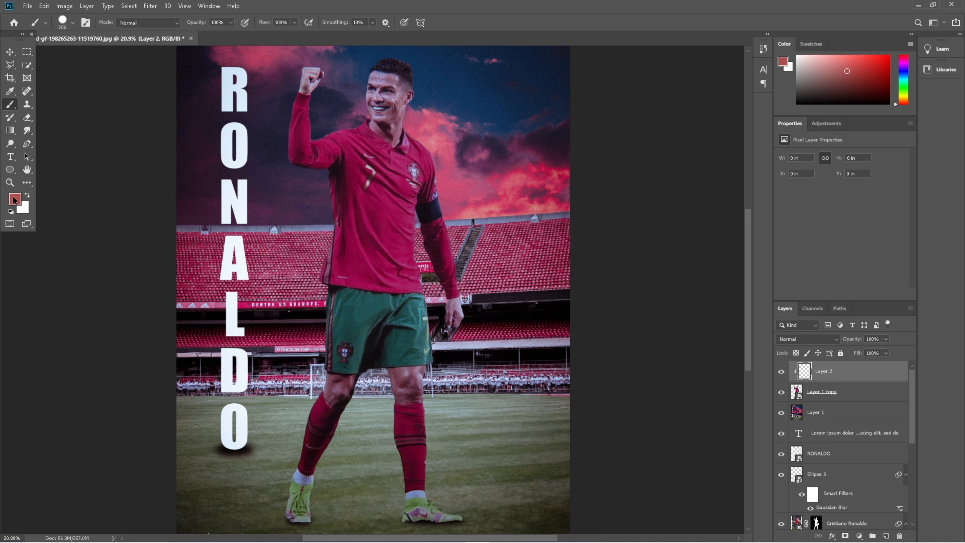
left_click(14, 201)
left_click_drag(645, 192, 691, 178)
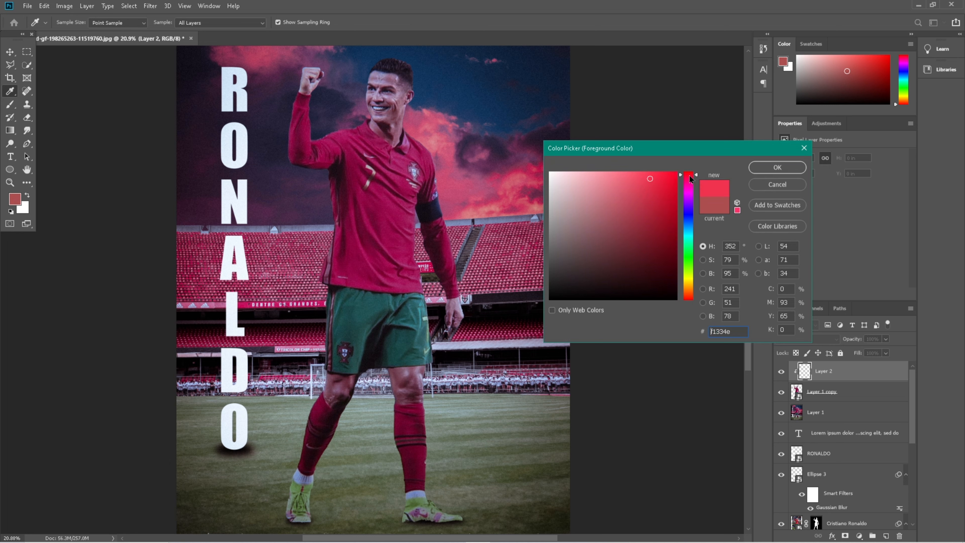
left_click(769, 172)
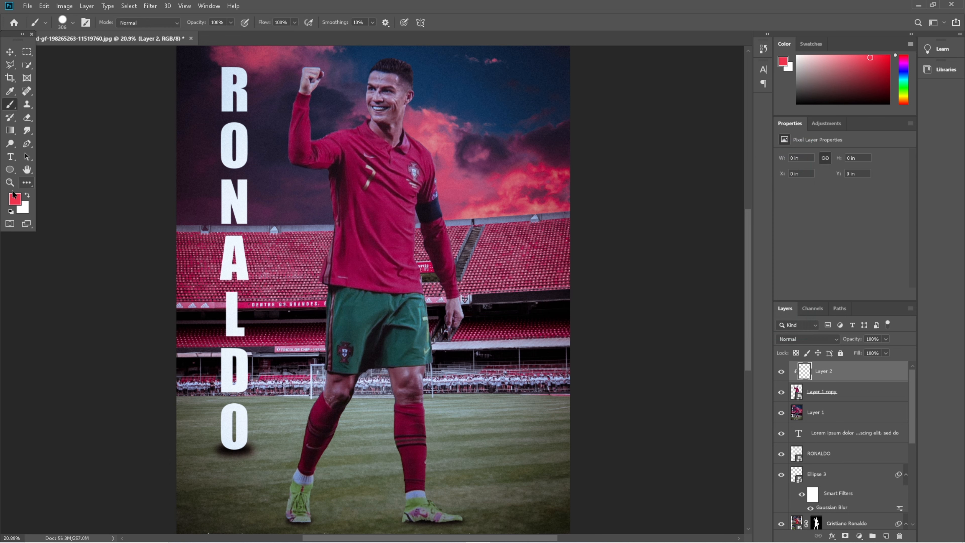
left_click(14, 198)
left_click_drag(571, 185, 573, 163)
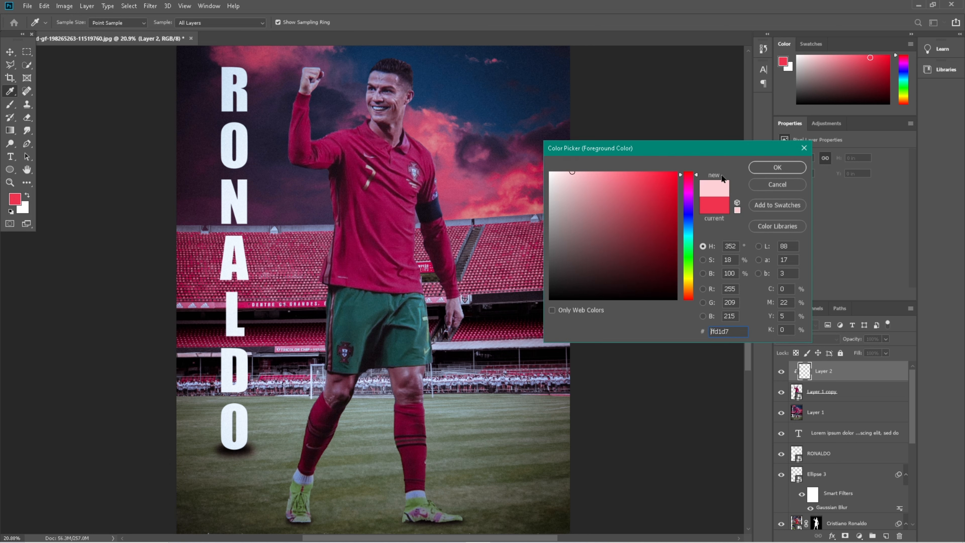
left_click(778, 169)
mouse_move(412, 75)
left_mouse_down()
mouse_move(402, 115)
mouse_move(448, 197)
mouse_move(462, 321)
left_mouse_up()
left_click_drag(408, 101, 424, 134)
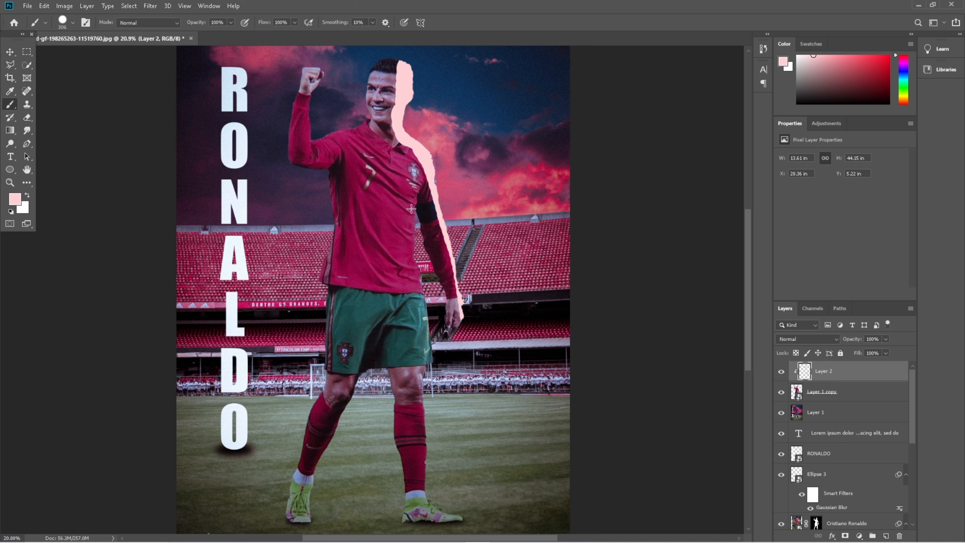
mouse_move(411, 209)
left_mouse_down()
mouse_move(437, 511)
mouse_move(453, 522)
left_mouse_up()
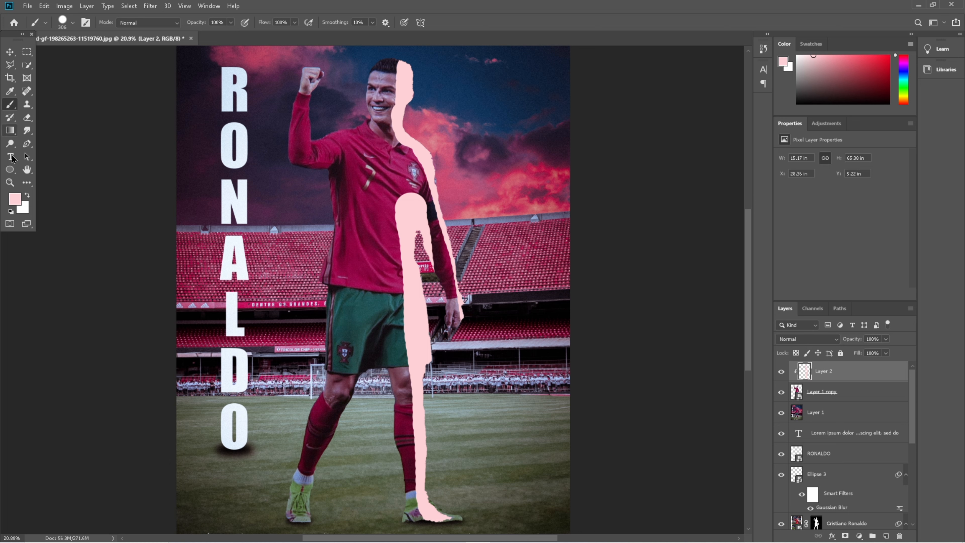
Brush near-black #141313 on the clipped layer along the left-hand edge of the player's figure, from face and raised arm to the foot
left_click(15, 199)
mouse_move(591, 212)
left_mouse_down()
mouse_move(550, 279)
mouse_move(557, 290)
left_mouse_up()
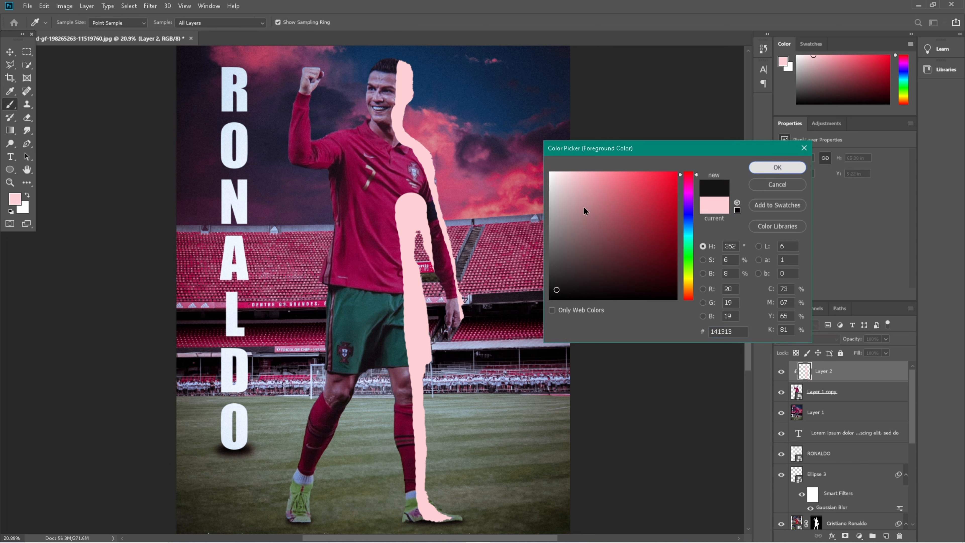
left_click(778, 167)
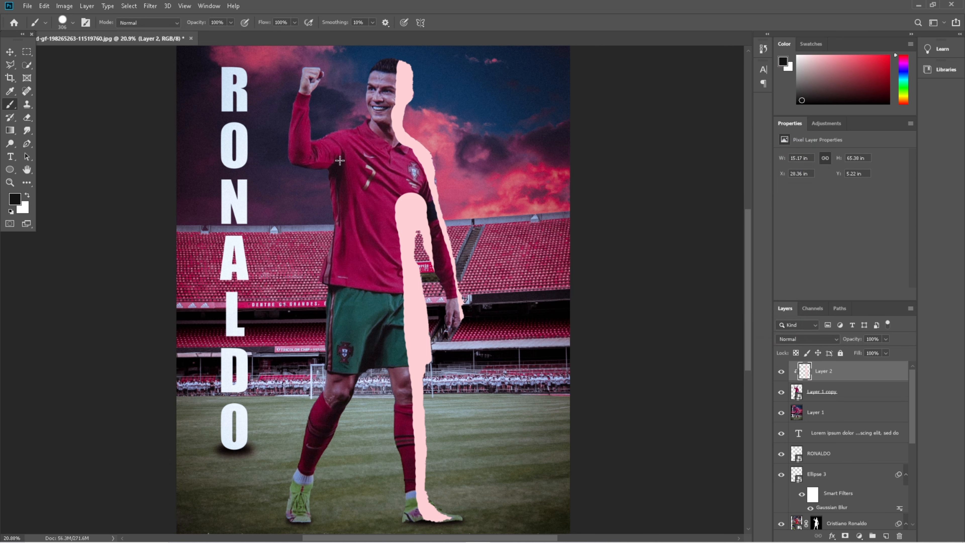
mouse_move(369, 75)
left_mouse_down()
mouse_move(357, 109)
mouse_move(306, 133)
mouse_move(300, 168)
left_mouse_up()
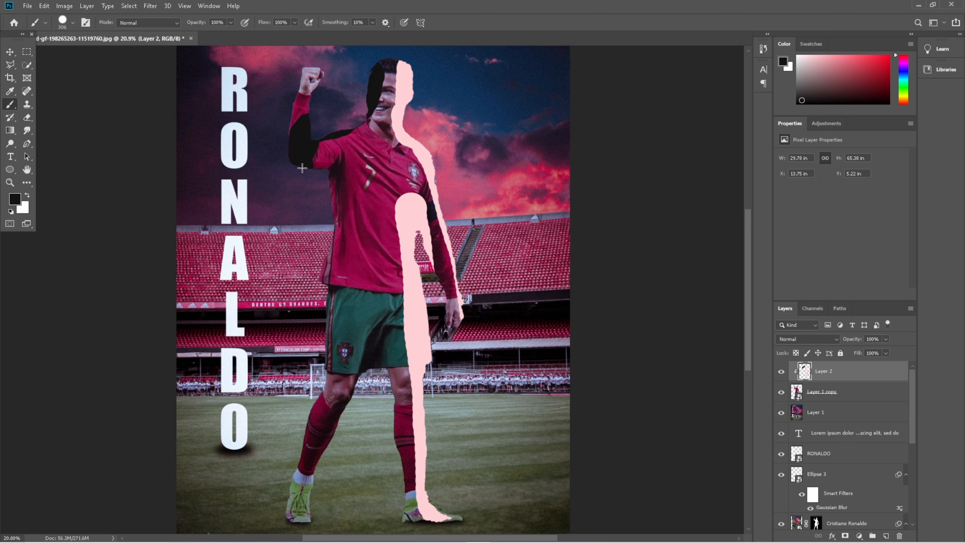
key("ctrl+z")
mouse_move(373, 71)
left_mouse_down()
mouse_move(368, 116)
mouse_move(327, 137)
mouse_move(310, 132)
mouse_move(305, 159)
mouse_move(330, 192)
mouse_move(337, 249)
mouse_move(324, 289)
mouse_move(323, 381)
mouse_move(296, 444)
mouse_move(287, 511)
left_mouse_up()
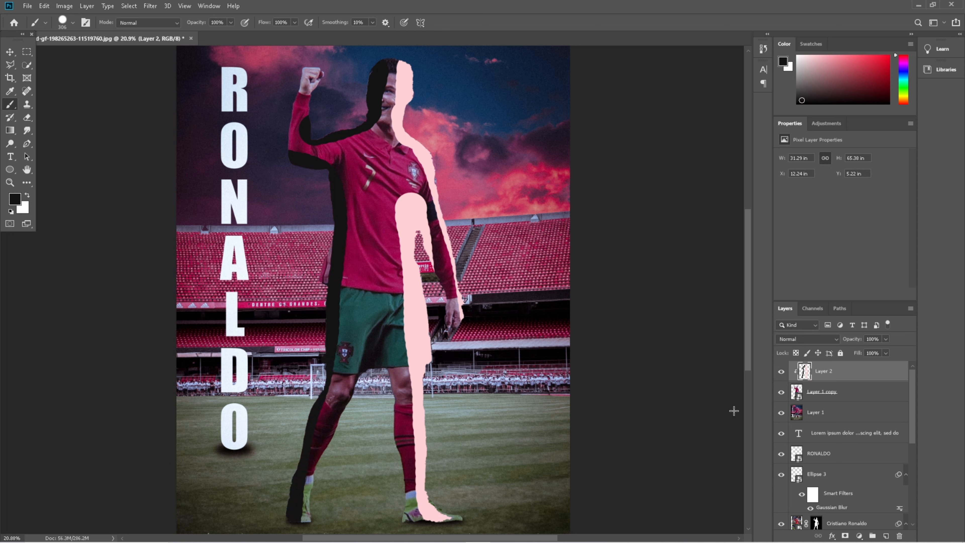
Set the blend mode of the painted light-and-shadow layer to Overlay
left_click(824, 342)
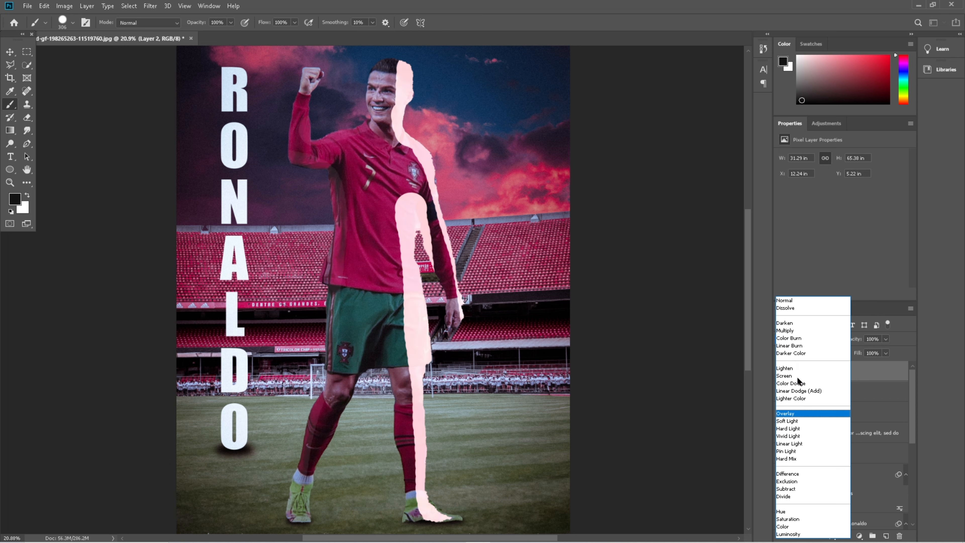
left_click(796, 414)
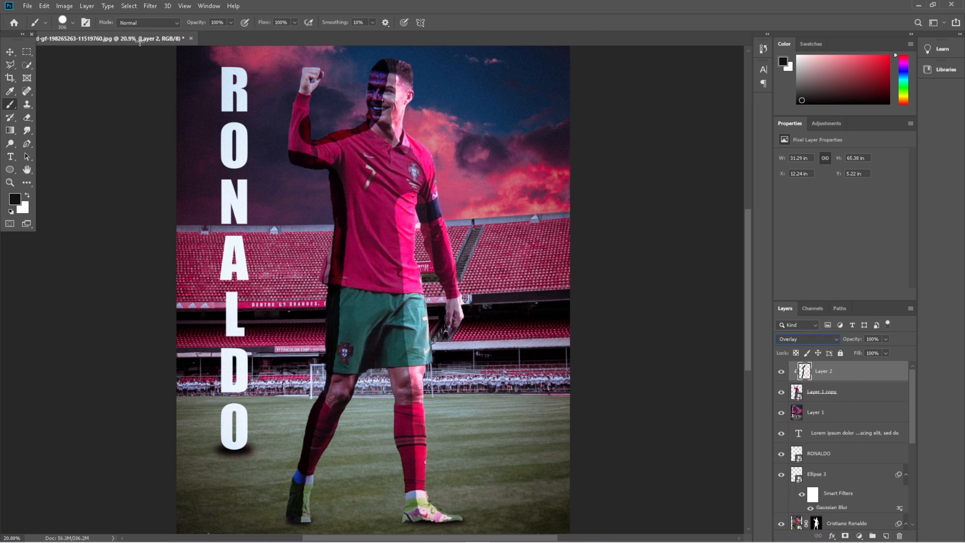
Apply a 36-pixel Gaussian Blur to the painted light-and-shadow layer
left_click(150, 6)
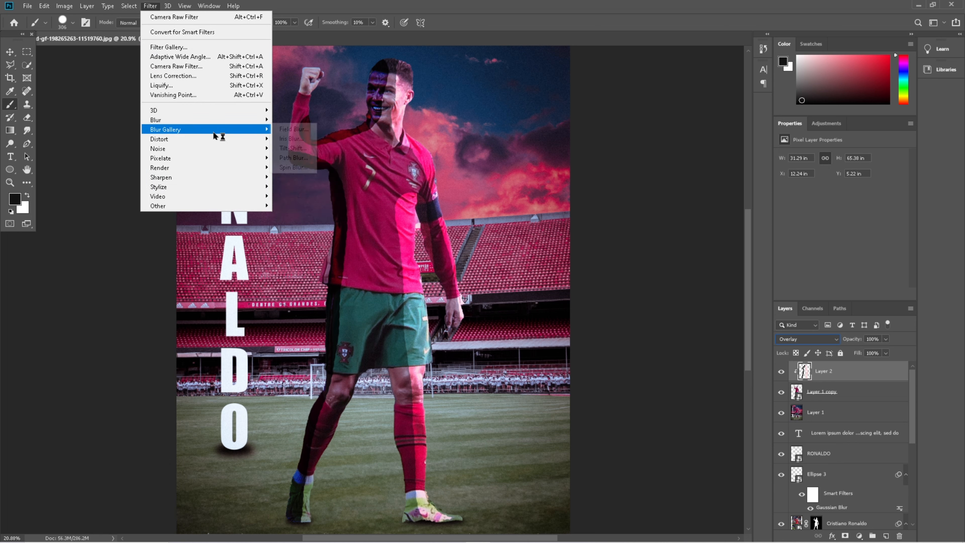
mouse_move(228, 130)
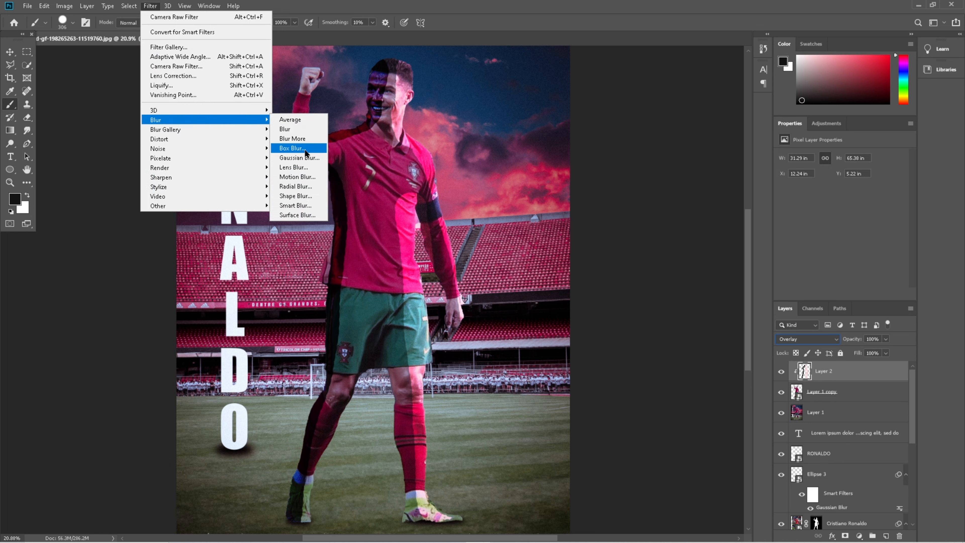
left_click(301, 158)
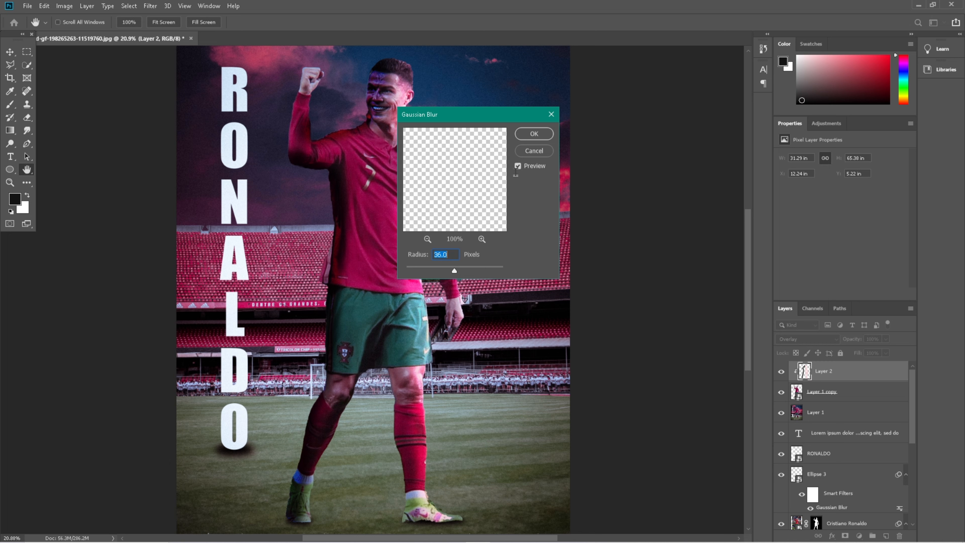
left_click(534, 133)
key("b")
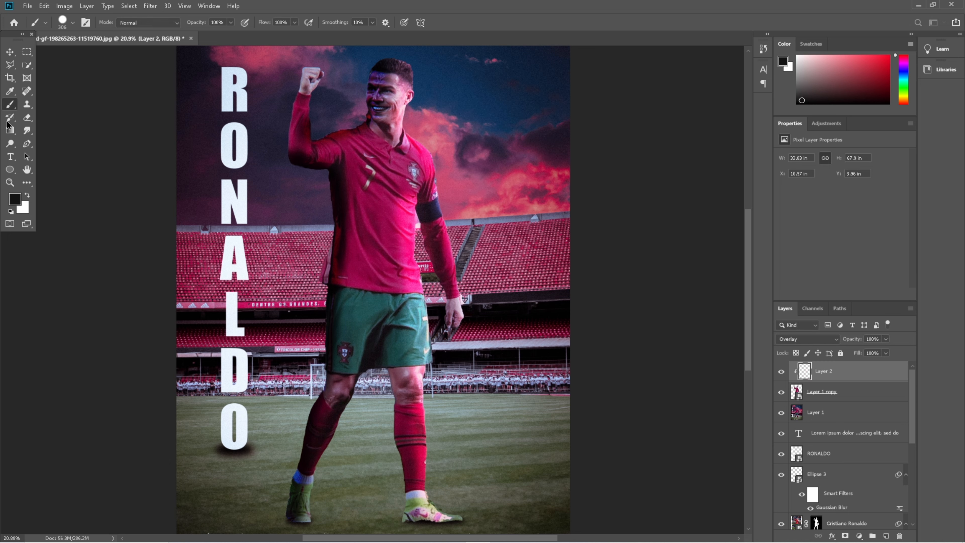
Erase the blurred paint from the player's face and raised-arm-side boot with a soft 152 px eraser at 40% flow
left_click(29, 120)
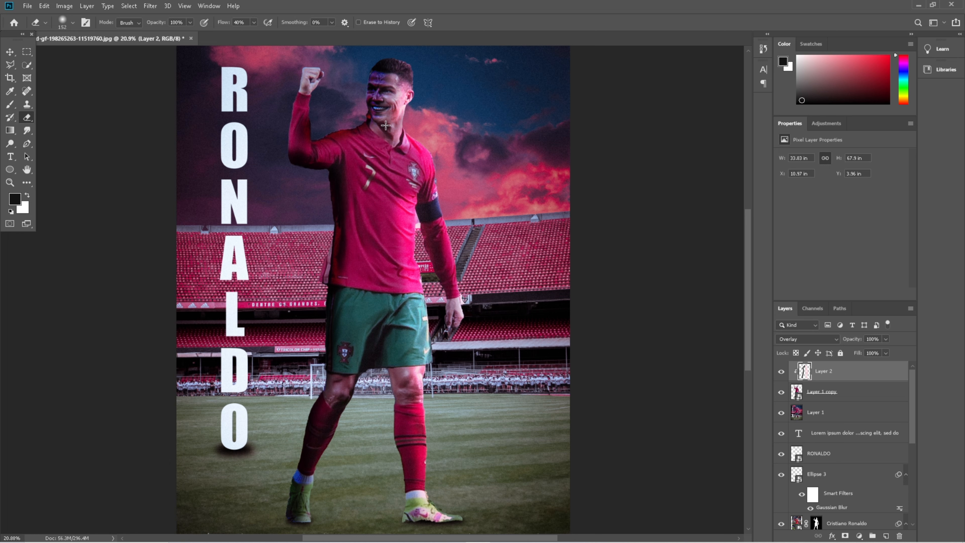
mouse_move(385, 86)
left_mouse_down()
mouse_move(374, 95)
mouse_move(376, 53)
mouse_move(389, 46)
left_mouse_up()
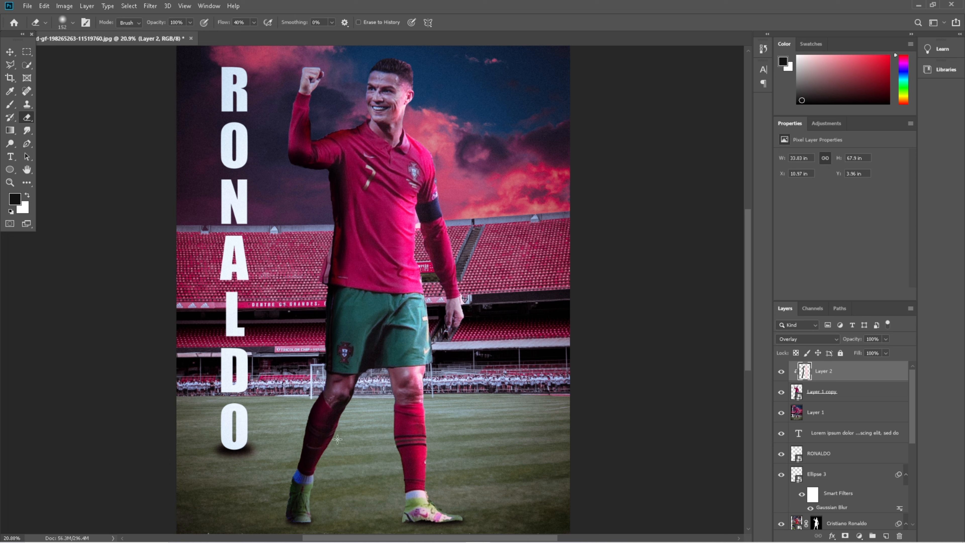
left_click_drag(299, 529, 300, 511)
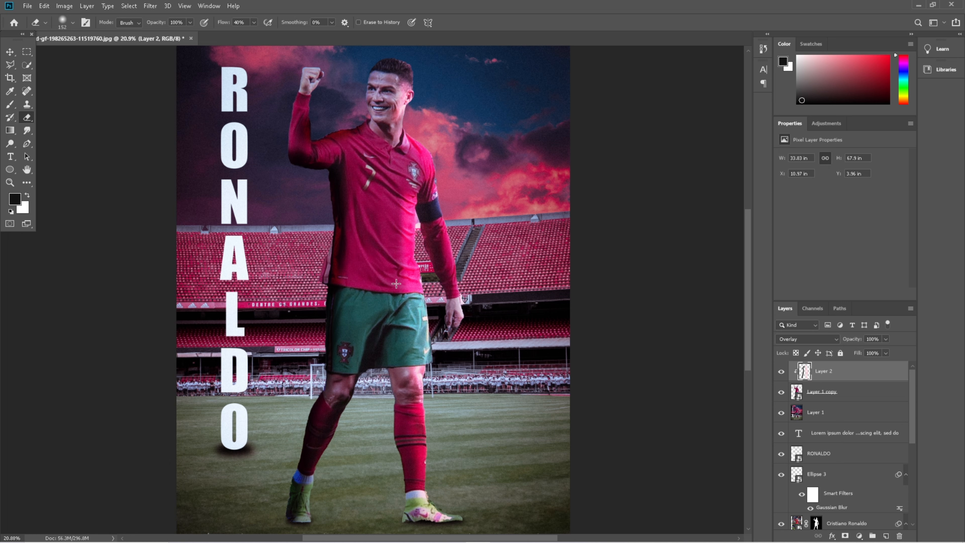
Lower the eraser to 21% flow and 29% opacity, and lightly erase the paint over the shirt, shorts and lowered hand
left_click(72, 23)
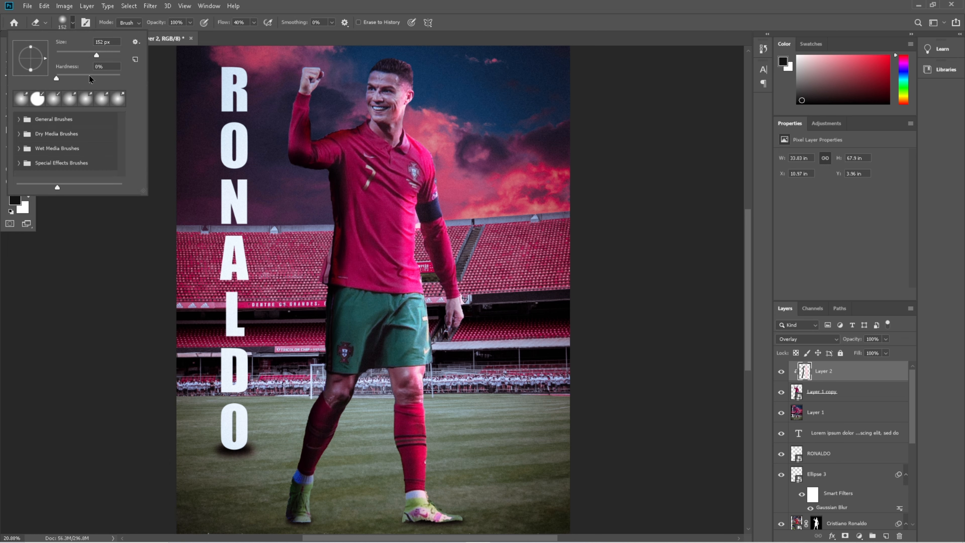
left_click(254, 22)
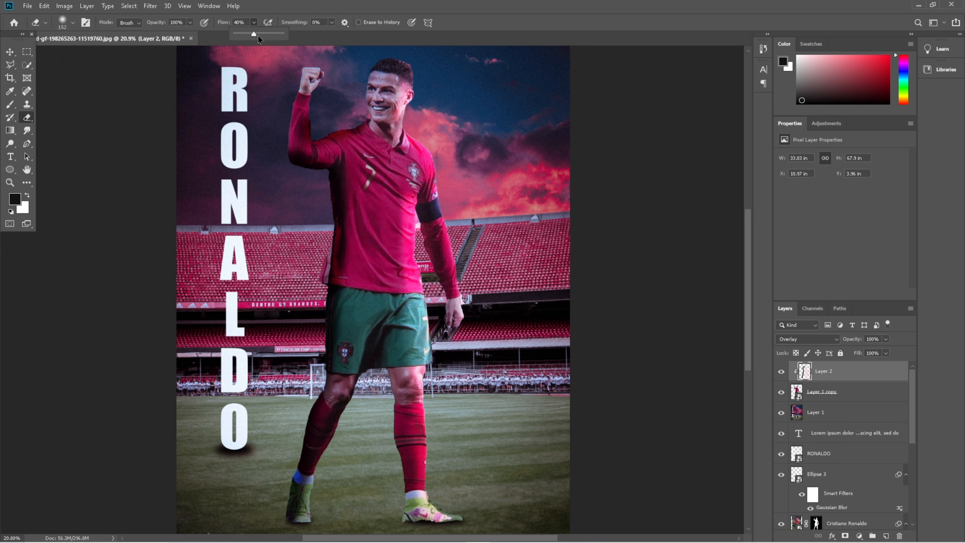
left_click_drag(248, 37, 244, 34)
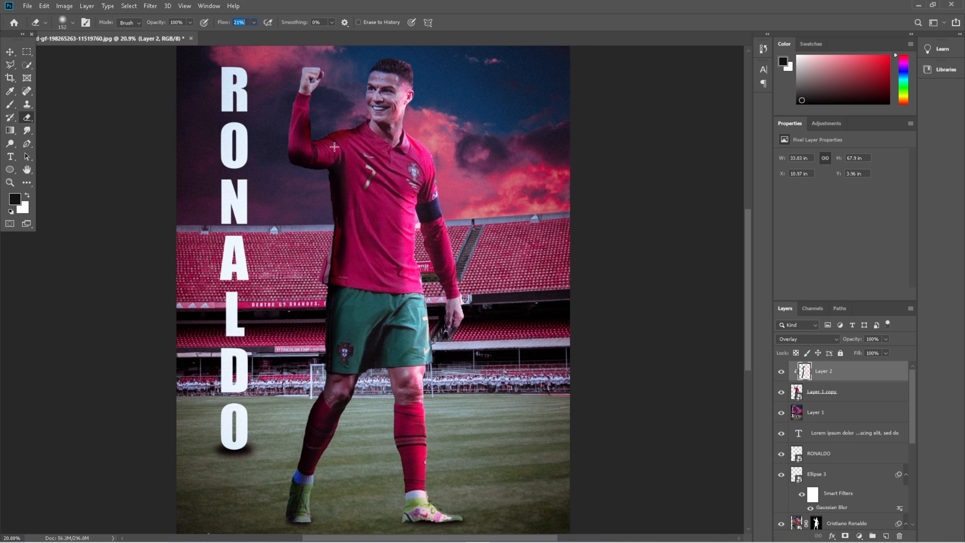
left_click_drag(401, 205, 401, 216)
left_click(190, 23)
left_click(161, 35)
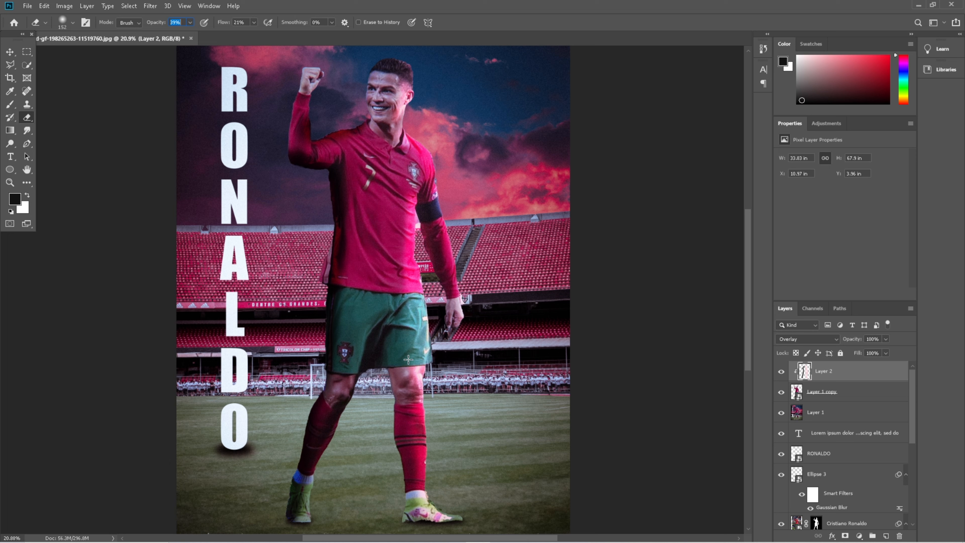
left_click_drag(416, 362, 407, 298)
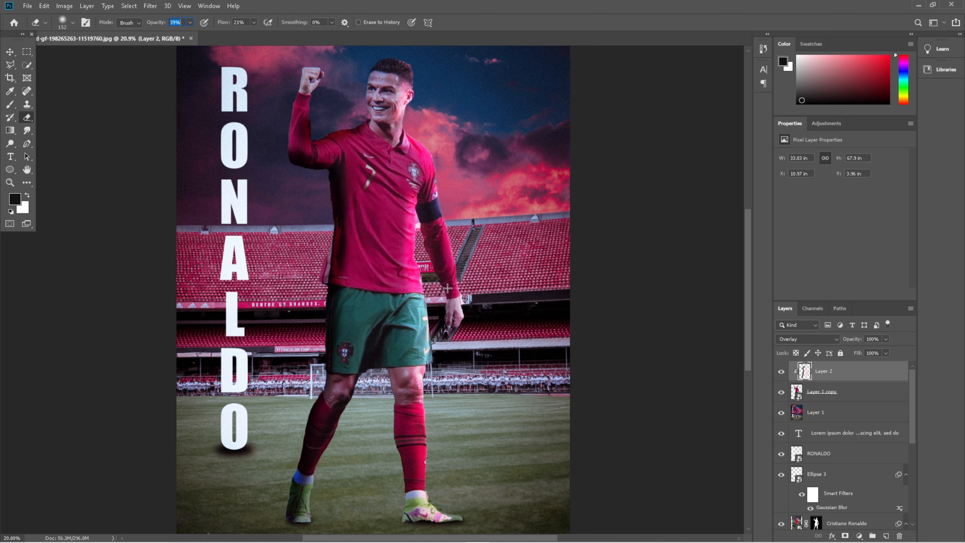
left_click_drag(457, 320, 461, 329)
left_click(9, 52)
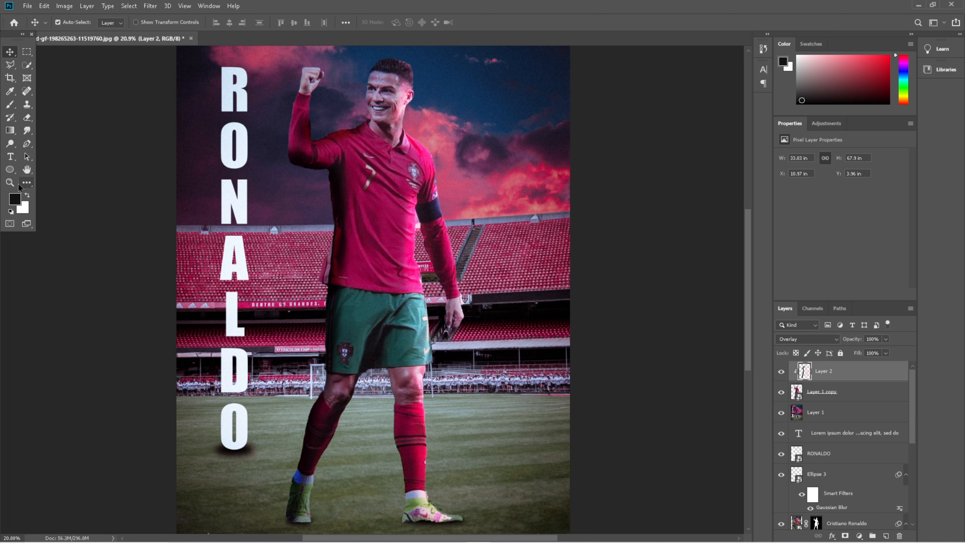
Duplicate the player smart object and place the copy above the painted light-and-shadow layer
left_click(10, 182)
left_click_drag(344, 268, 327, 263)
left_click_drag(848, 389, 854, 368)
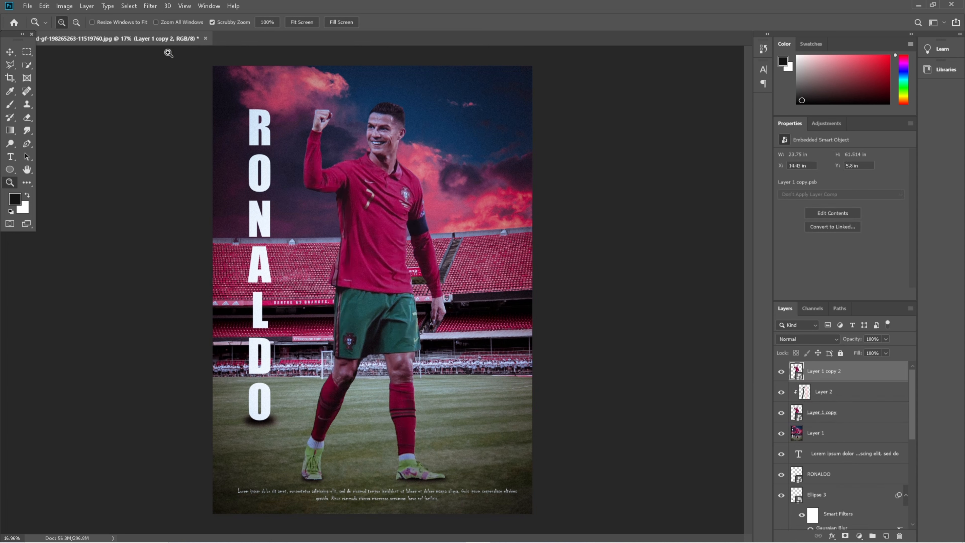
Apply the Note Paper filter to the player copy with image balance 25, graininess 20 and relief 11
left_click(150, 5)
mouse_move(213, 154)
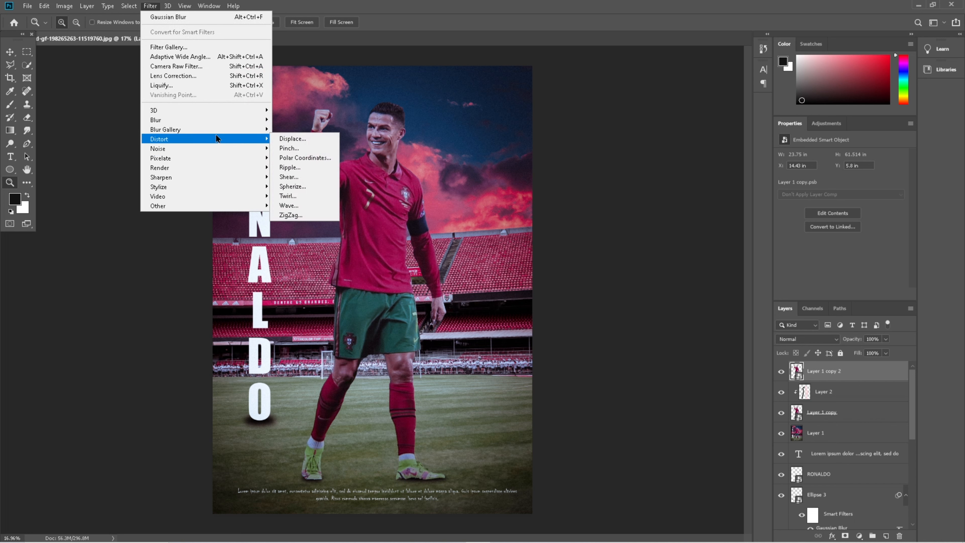
left_click(214, 47)
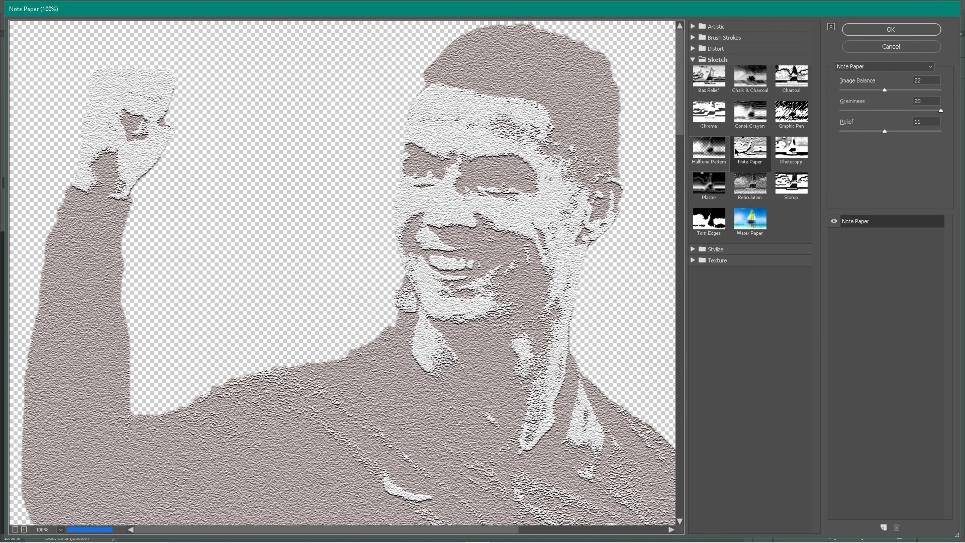
mouse_move(884, 90)
left_mouse_down()
mouse_move(910, 88)
mouse_move(890, 90)
left_mouse_up()
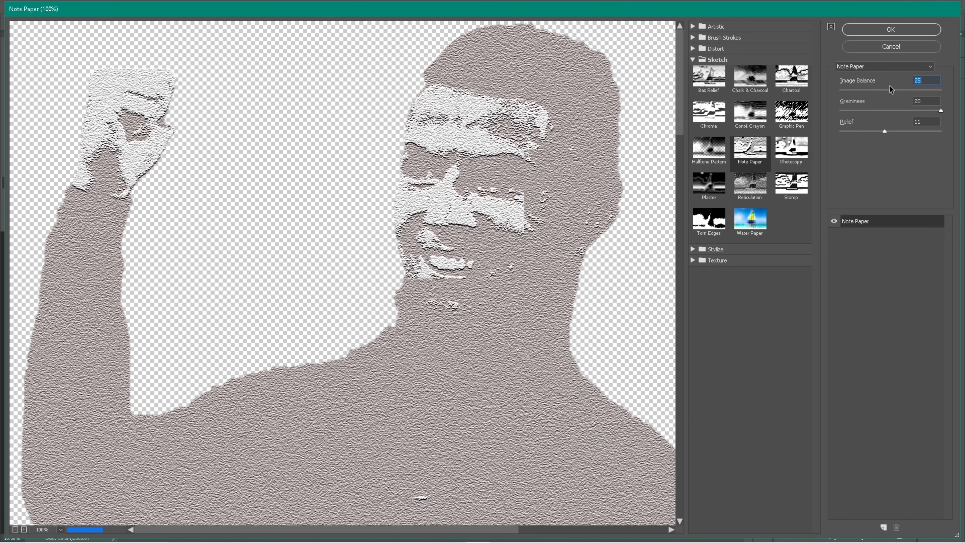
left_click(871, 27)
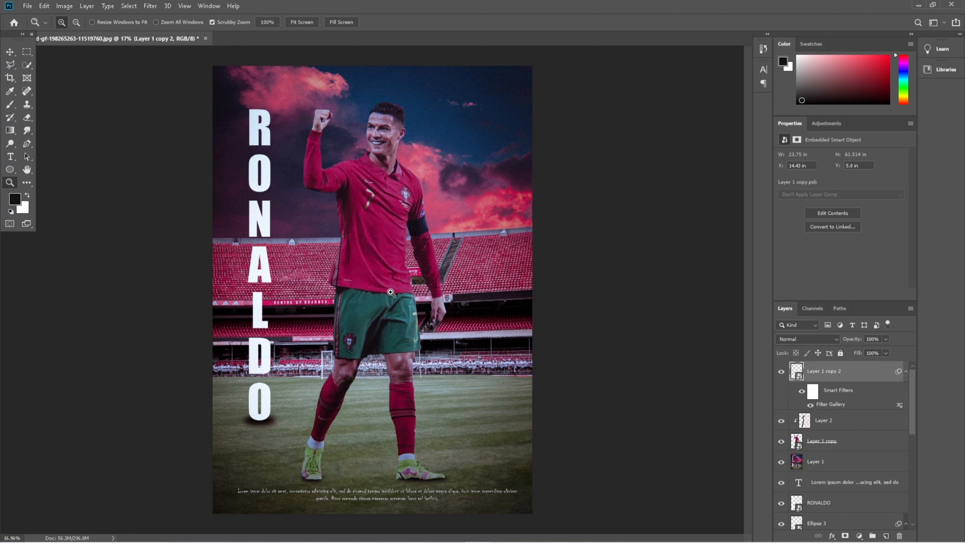
Move the Note Paper player copy directly beneath the shaded player layer in the layer stack
left_click_drag(374, 276, 353, 282)
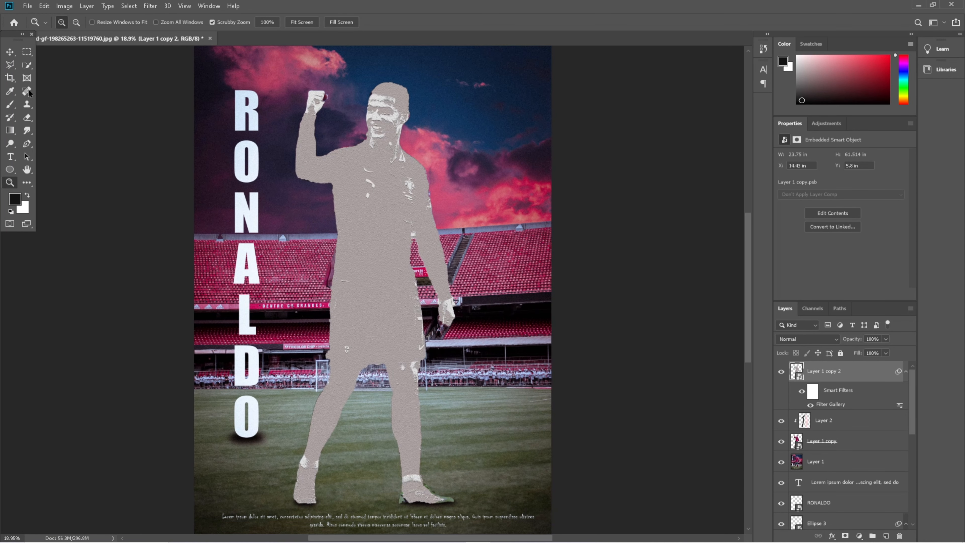
key("v")
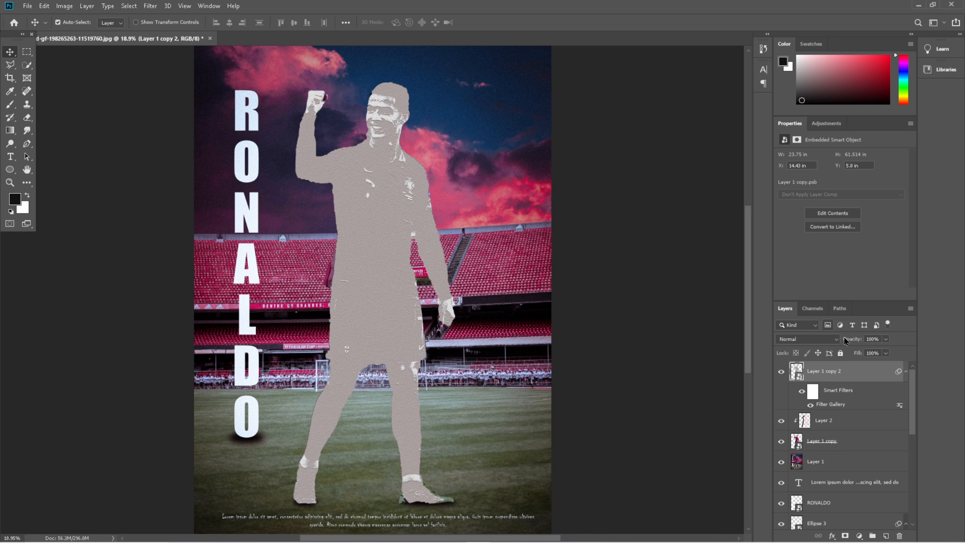
left_click(807, 339)
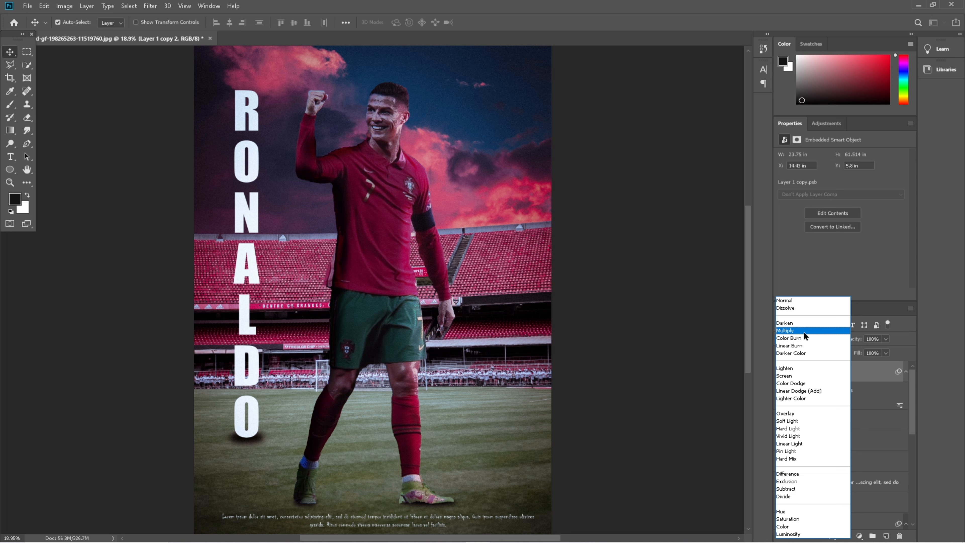
left_click(883, 289)
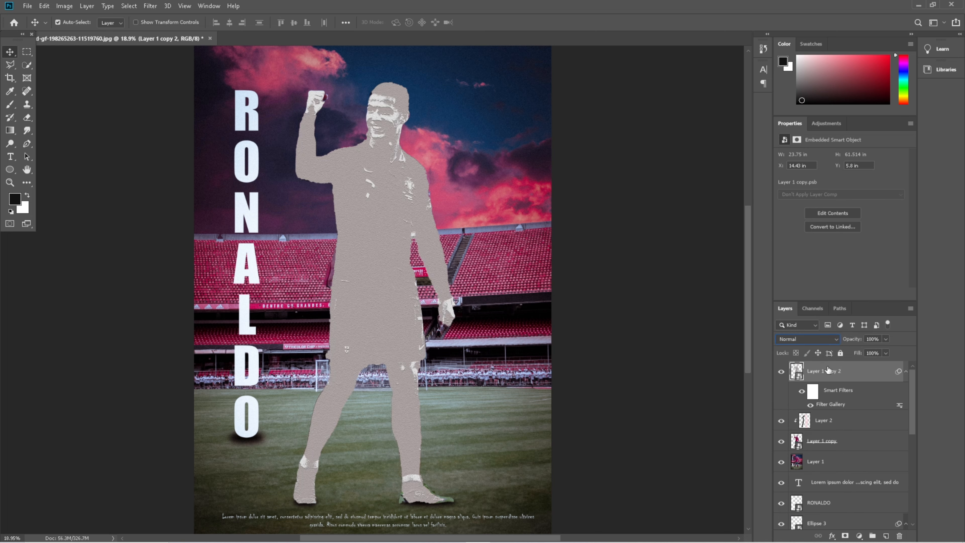
left_click_drag(831, 370, 823, 450)
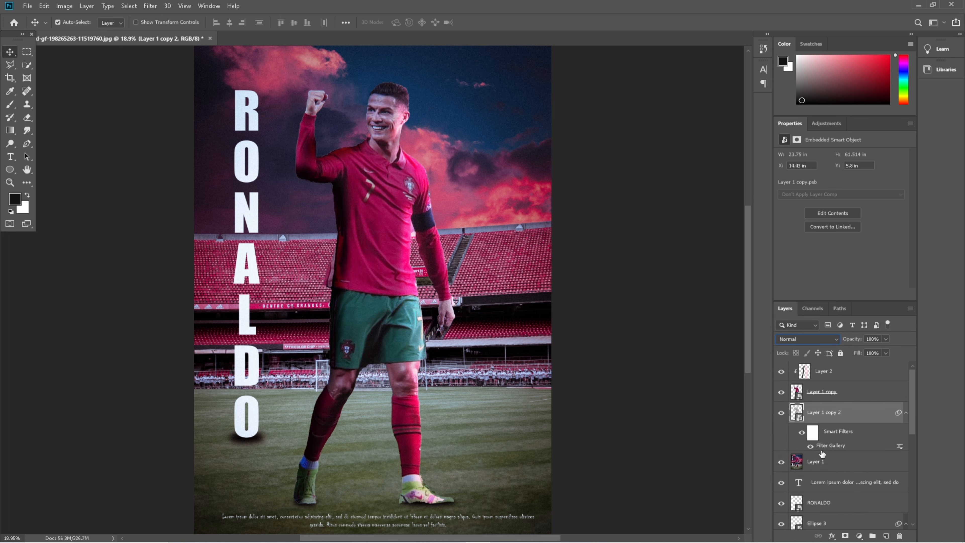
Shift the Note Paper copy left to X 13.75 in behind the player and set its opacity to 25%
left_click(782, 394)
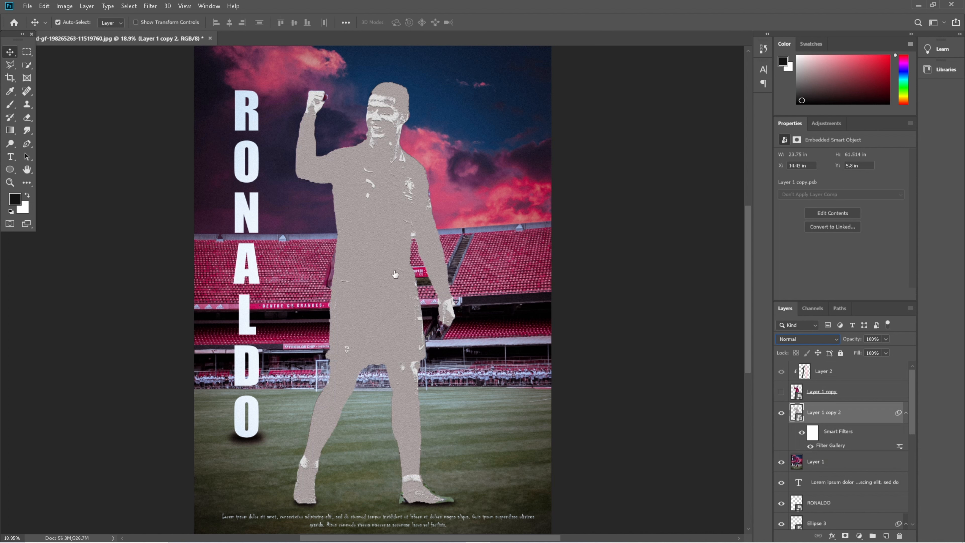
left_click_drag(388, 274, 391, 273)
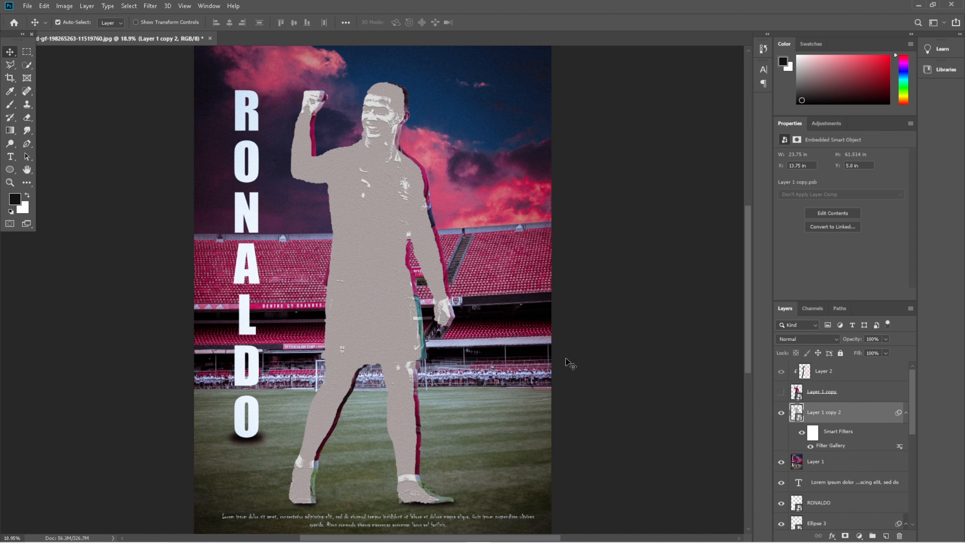
left_click(781, 393)
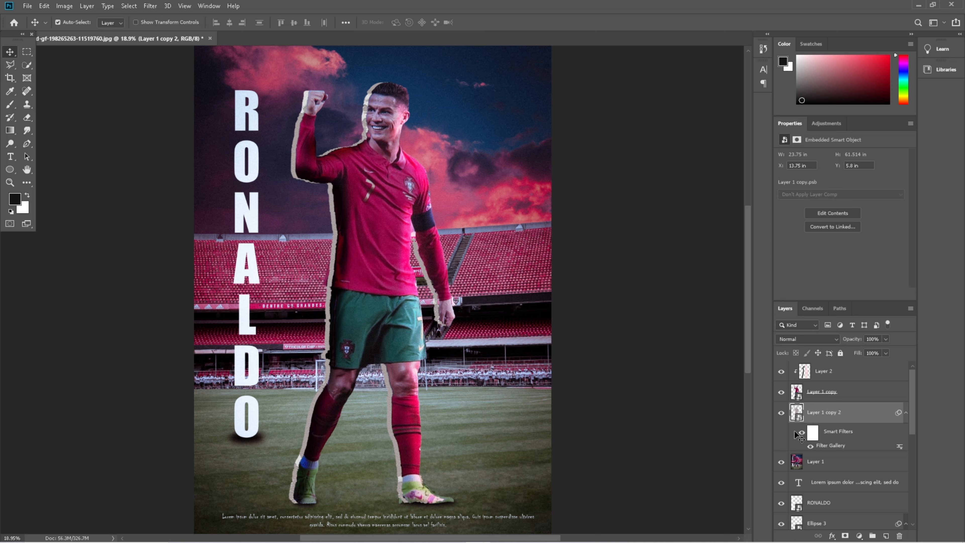
left_click(887, 339)
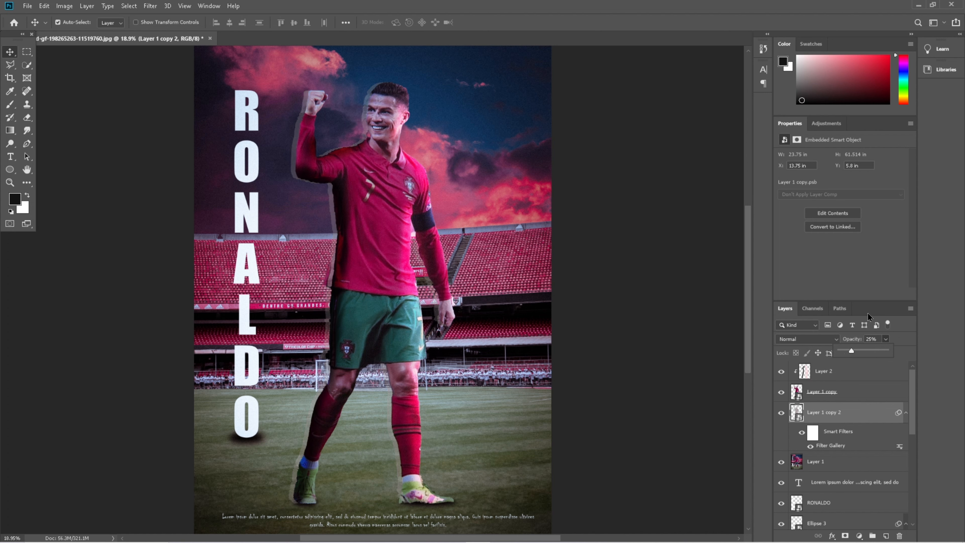
left_click(876, 290)
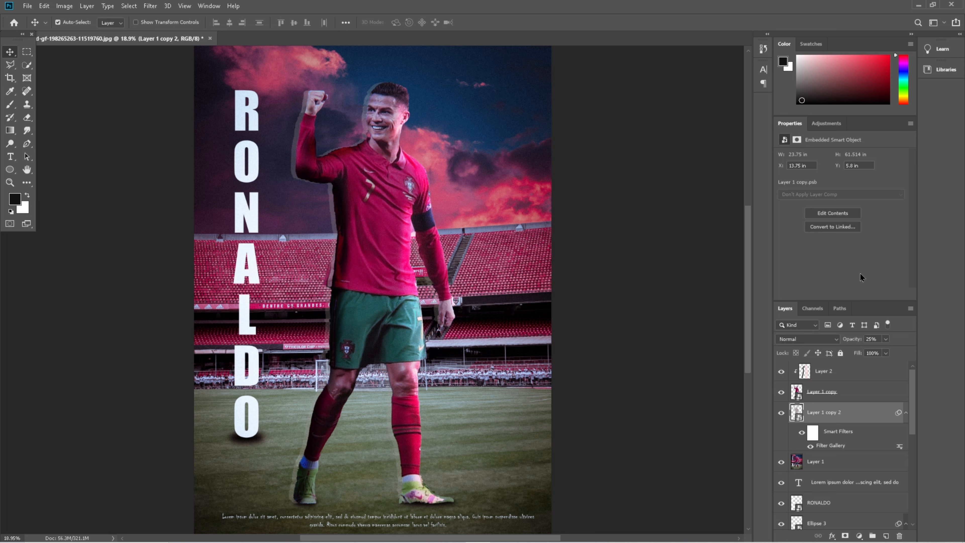